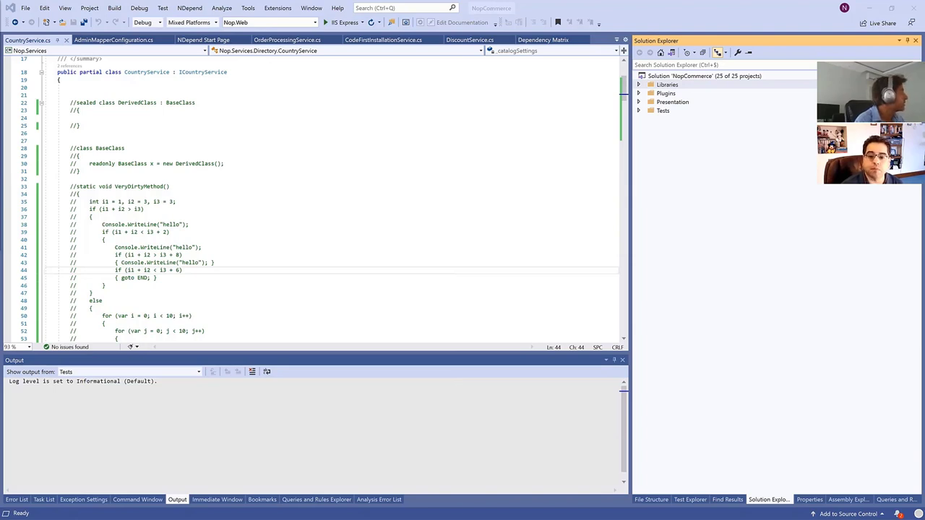
Switch to Visual NDepend and list the .NET assemblies in C:\Program Files\dotnet\shared\Microsoft.NETCore.App\5.0.0 for a one-off analysis, enlarging the dialog
key(alt+Tab)
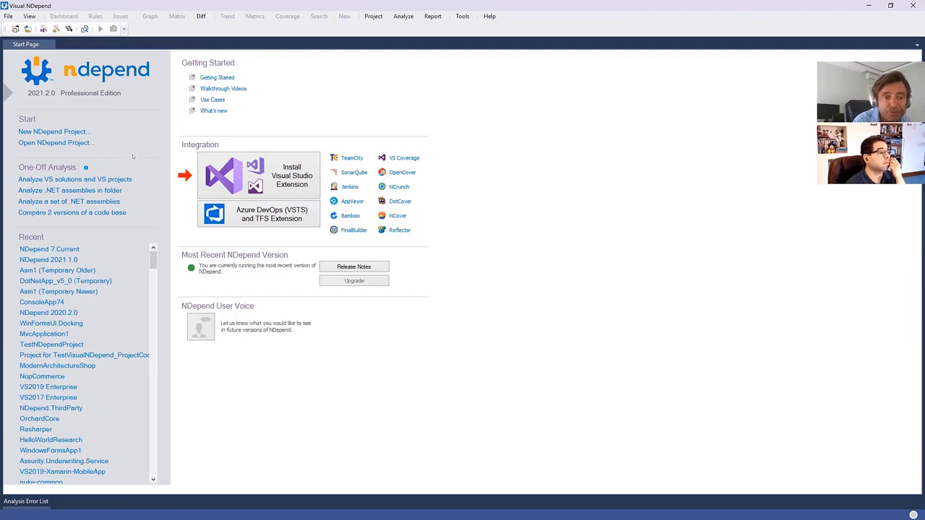
click(79, 190)
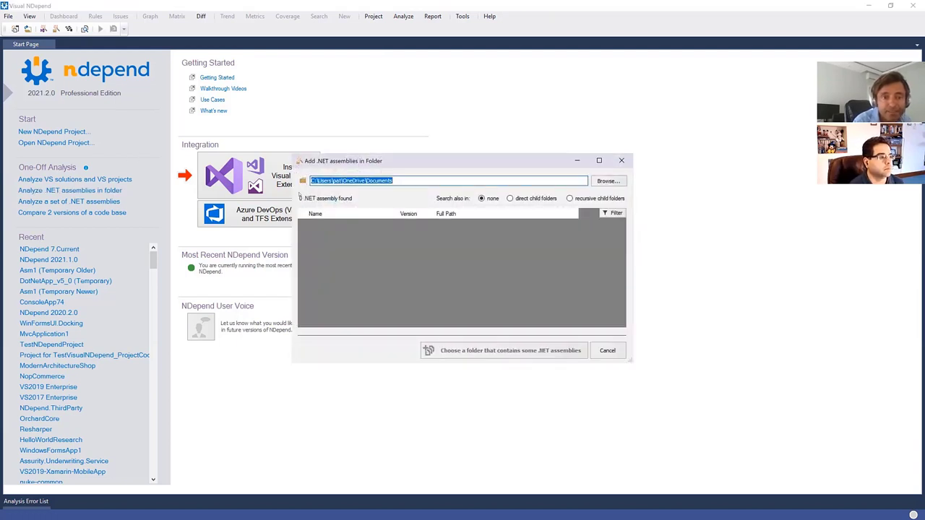
text(C:\Program Files\dotnet\shared\Microsoft.NETCore.App\5.0.0)
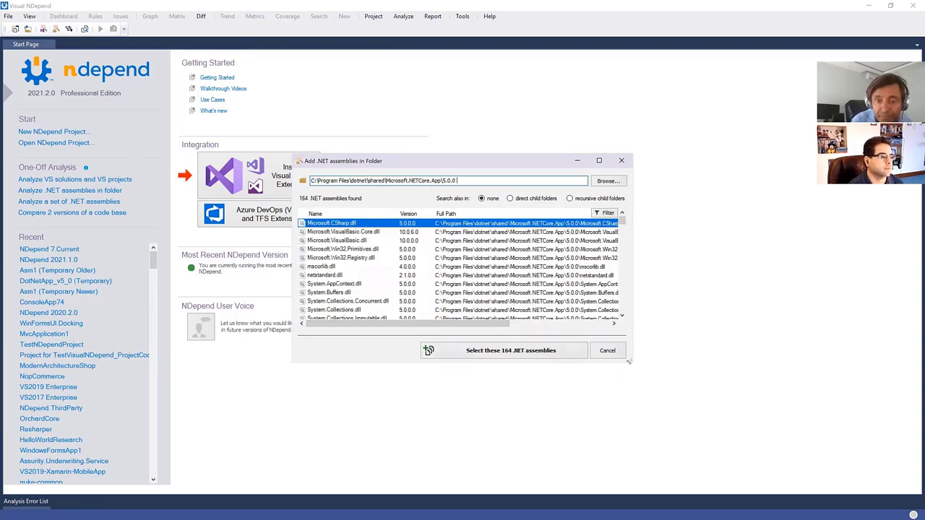
drag(628, 361, 740, 495)
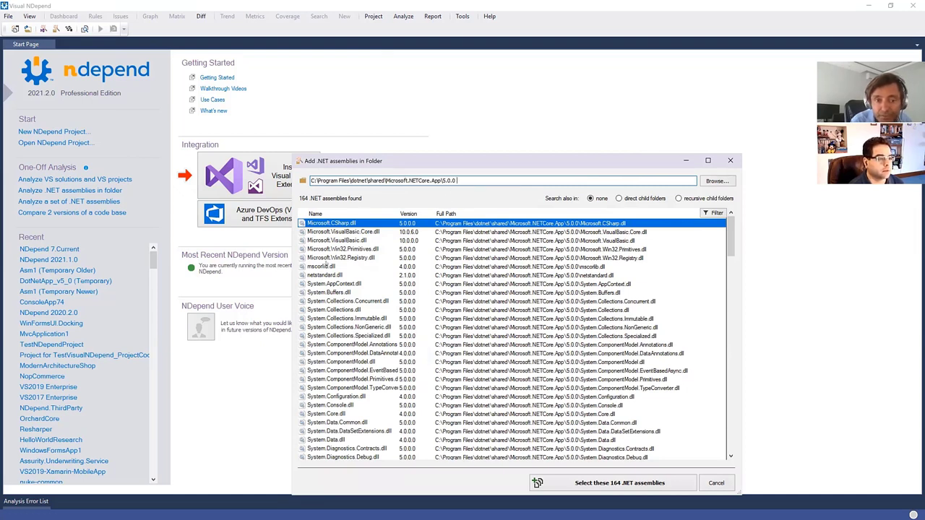
Look through the found assemblies, accept the whole set and run the analysis without building a report
click(331, 266)
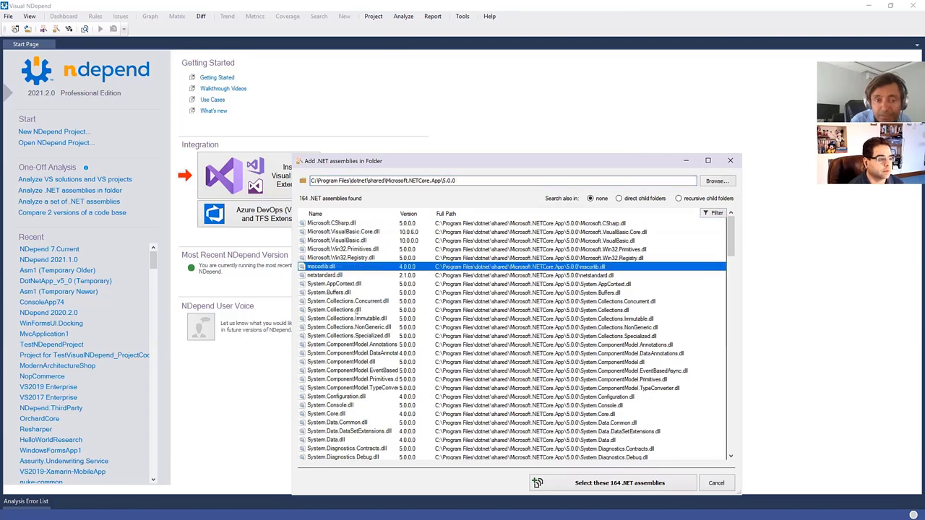
scroll(413, 328, down, 9)
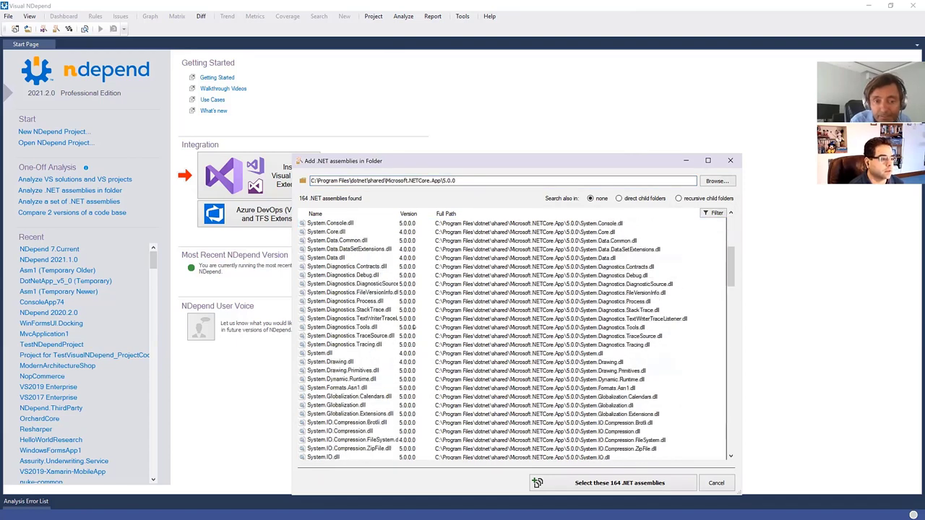
scroll(413, 327, up, 9)
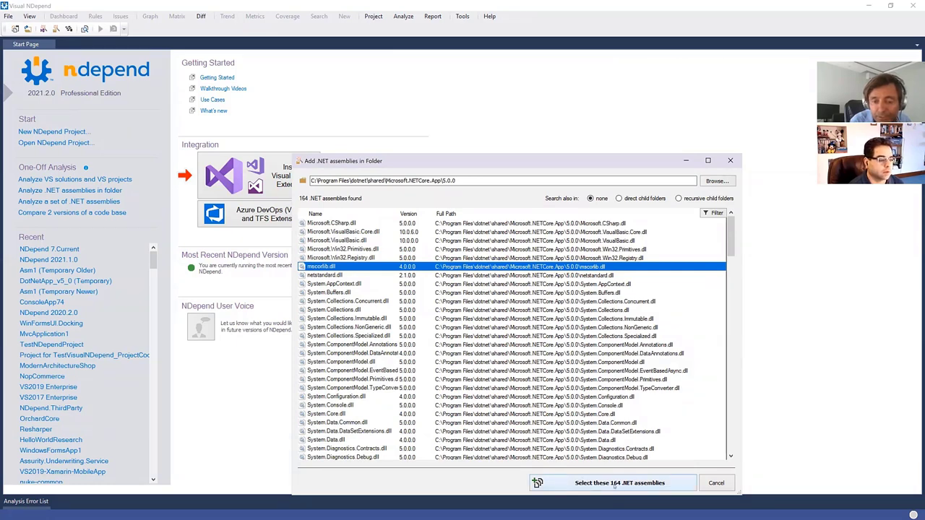
click(614, 488)
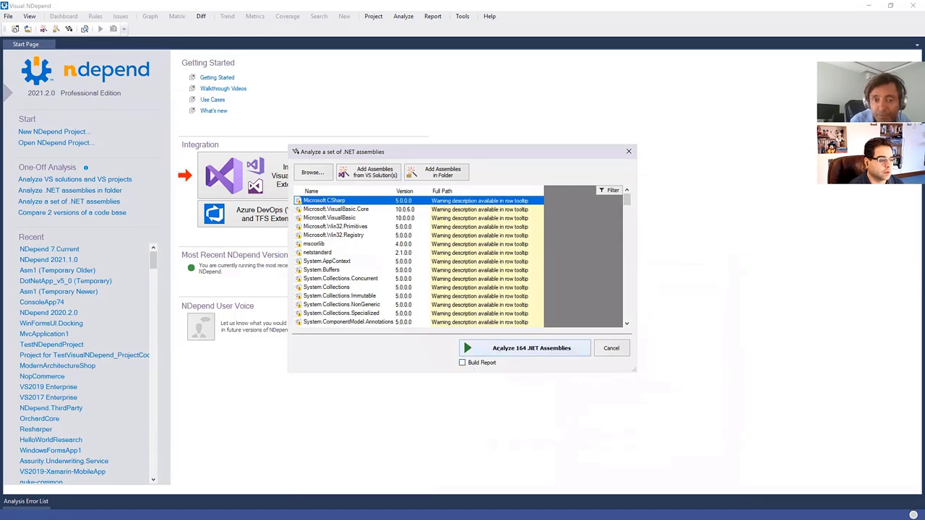
click(498, 349)
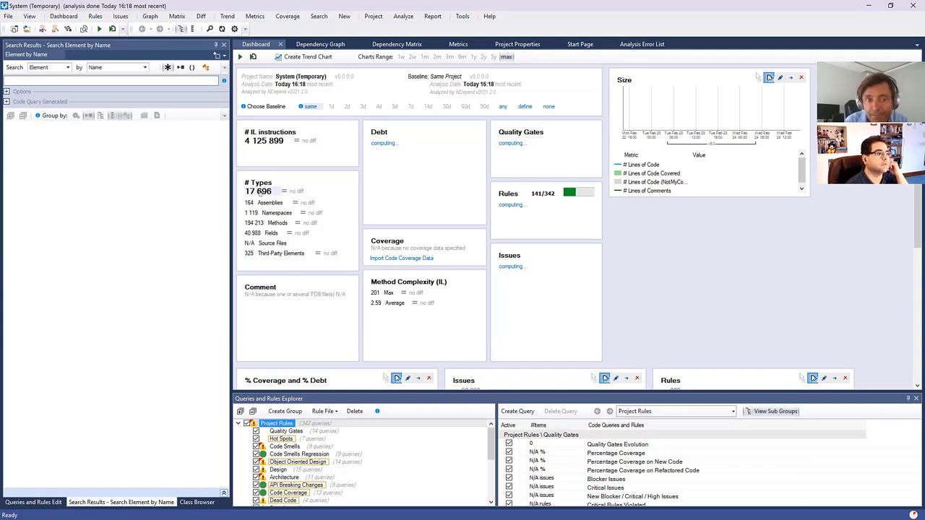
List the code base's types, assemblies and namespaces in turn from the dashboard's type metrics
click(259, 191)
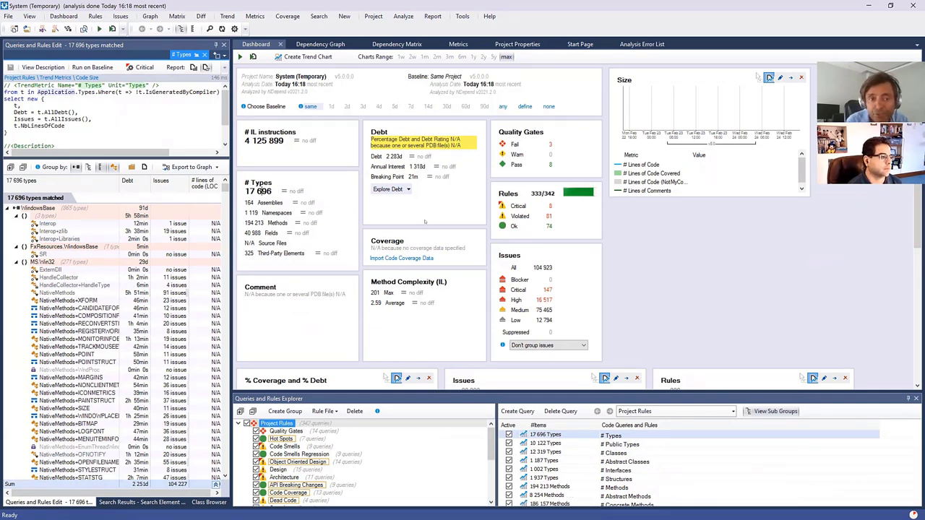
click(279, 204)
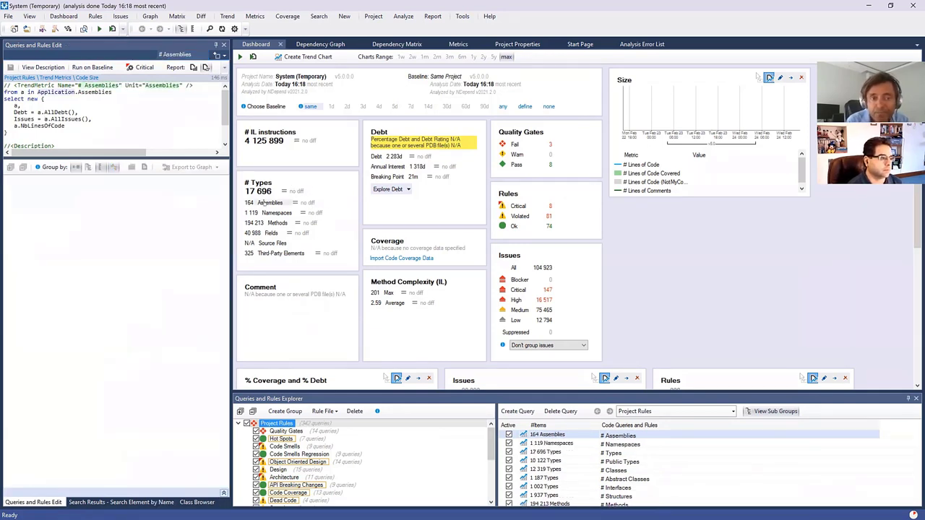
click(263, 212)
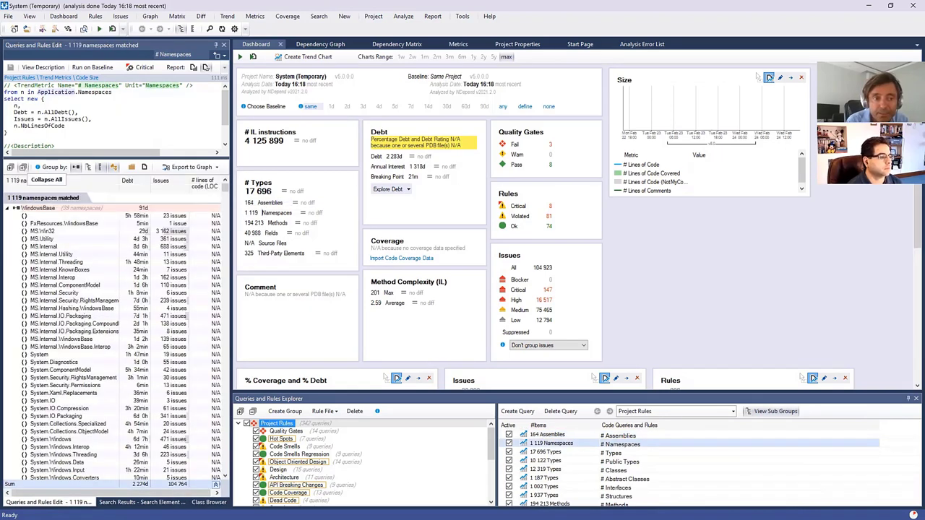
click(32, 180)
click(32, 180)
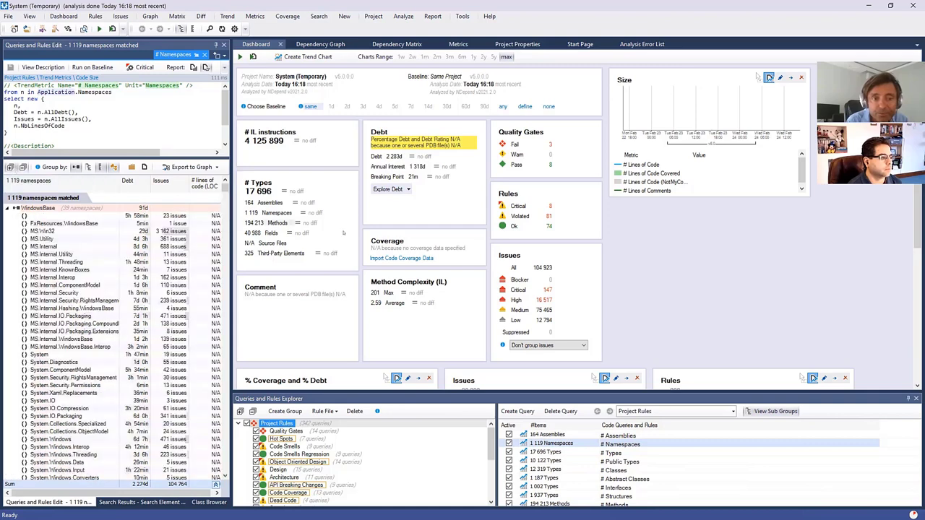
List all methods of the code base and collapse the results to assembly level
click(269, 223)
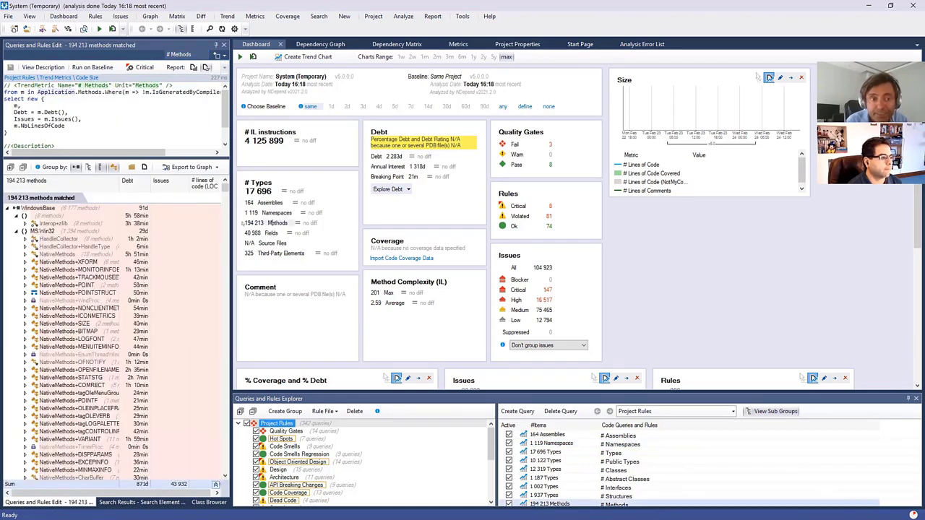
click(10, 167)
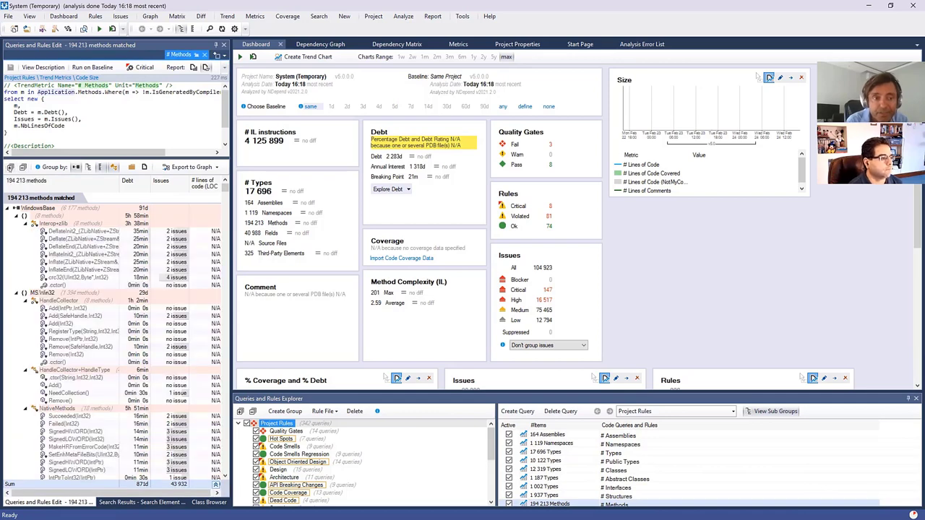
click(23, 167)
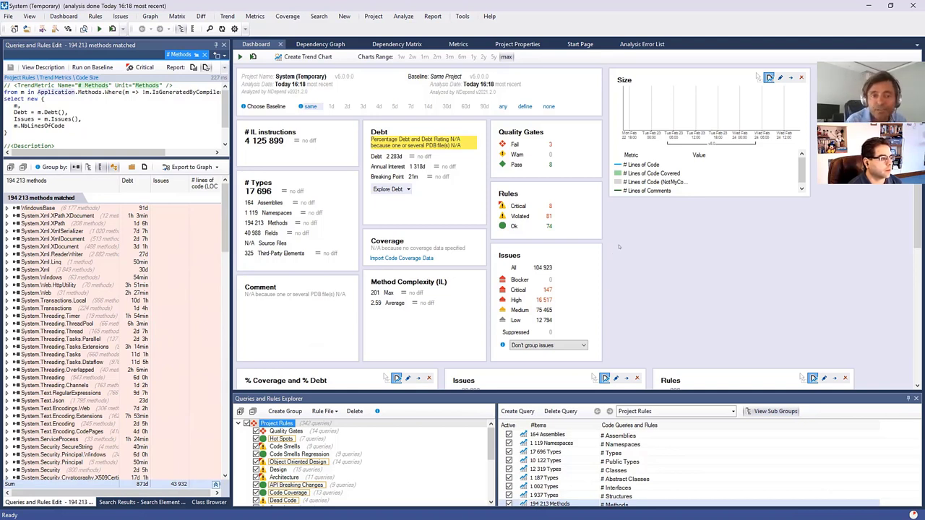
List all issues, regroup them by rules, and widen the results pane and its rule name column
click(543, 268)
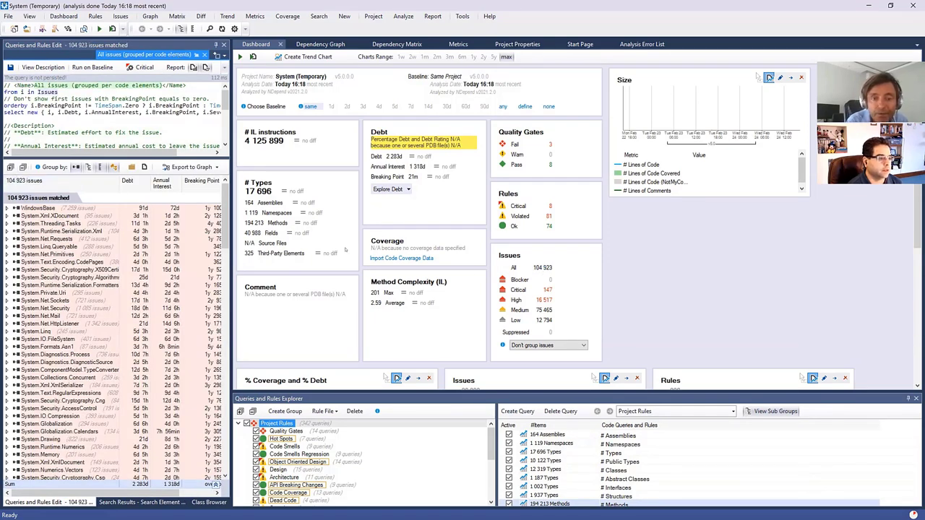
click(553, 345)
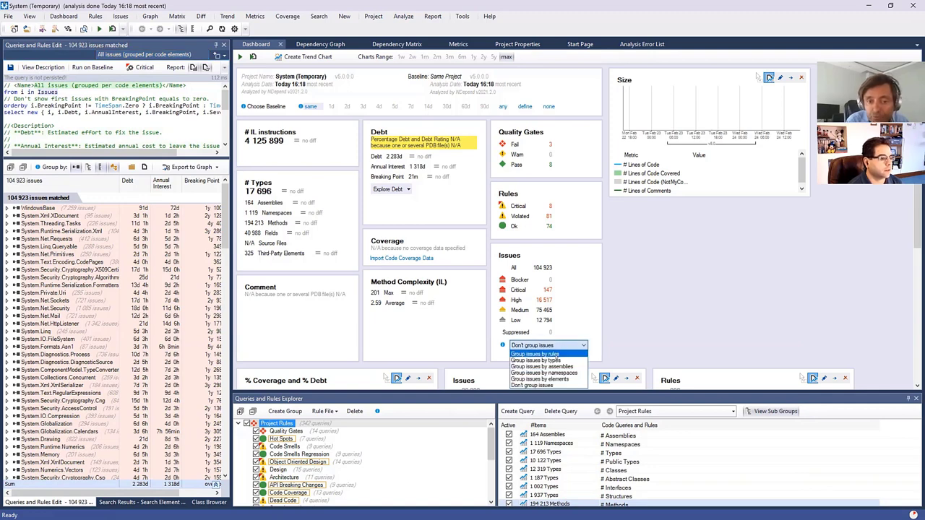
click(556, 356)
click(542, 268)
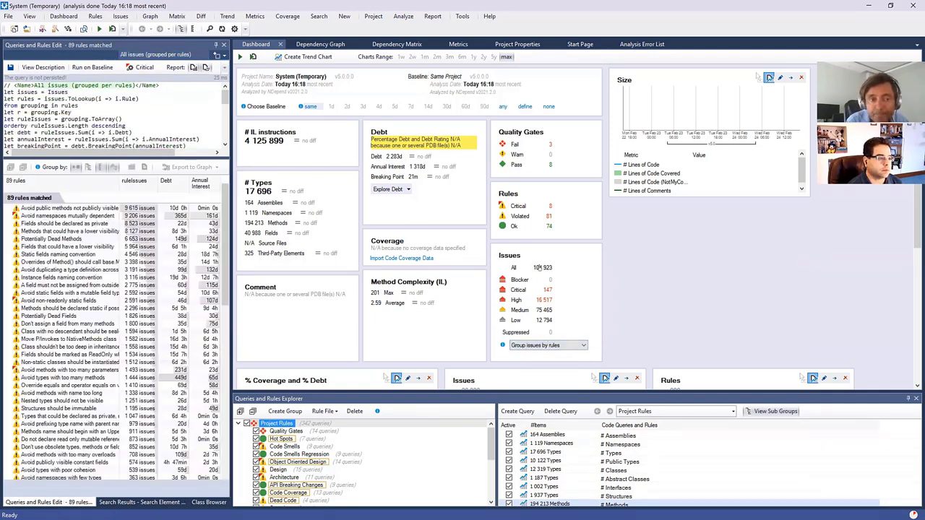
mouse_move(232, 255)
mouse_down()
mouse_move(345, 258)
mouse_move(231, 245)
mouse_up()
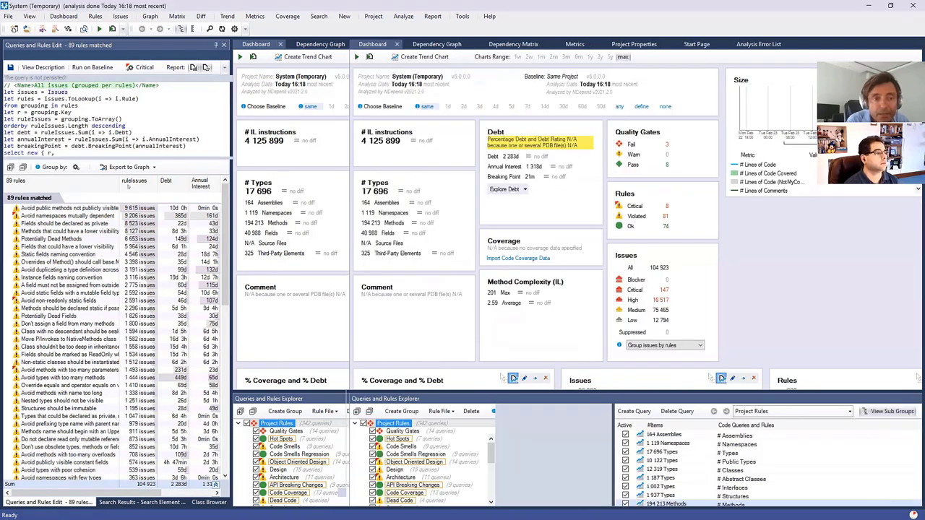
drag(119, 180, 143, 180)
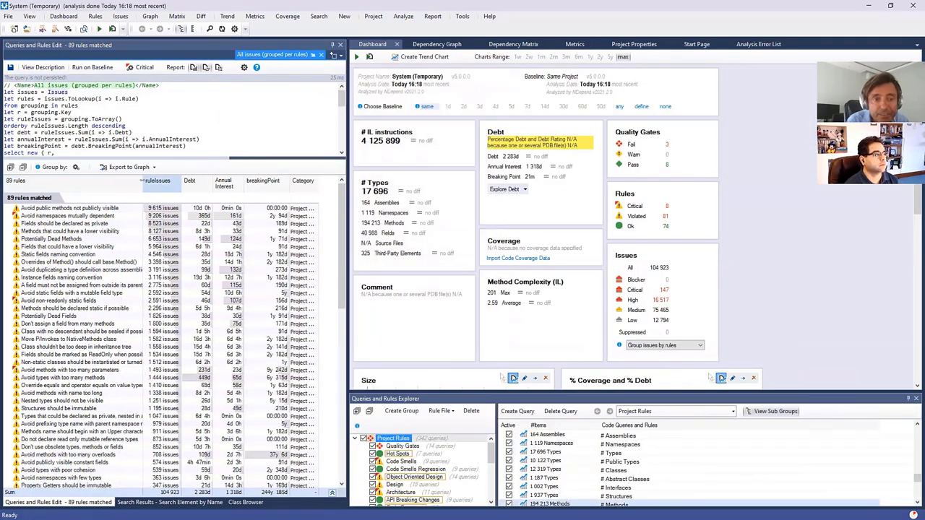
Examine the descriptions of the most violated rules and the issues of "Avoid namespaces mutually dependent"
mouse_move(129, 211)
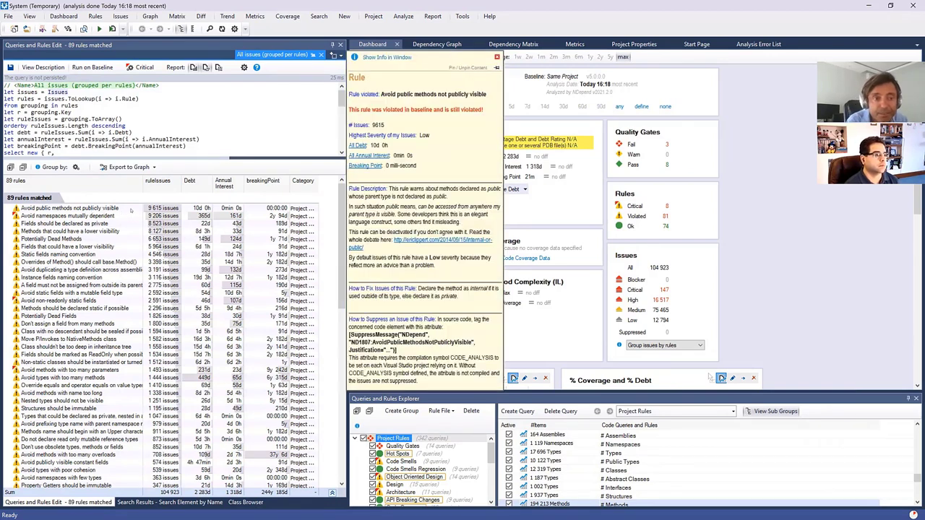
click(108, 215)
click(163, 216)
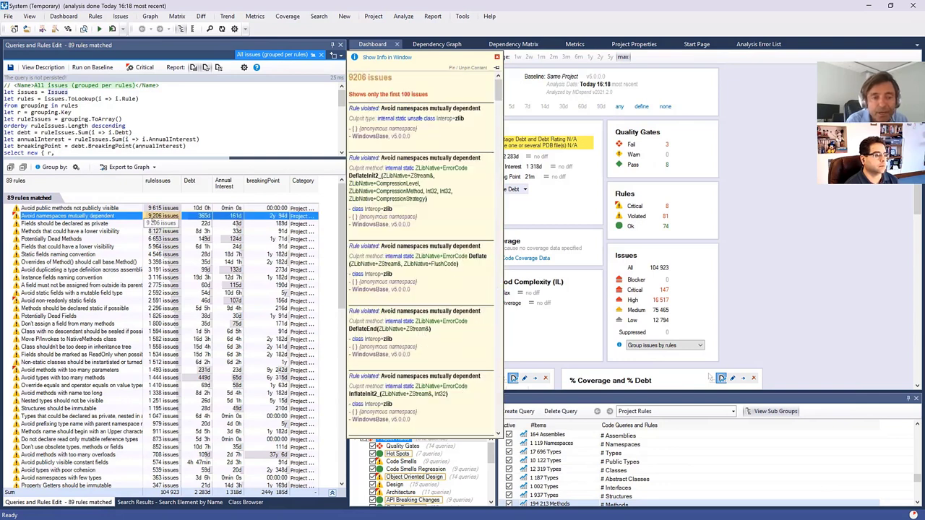
mouse_move(109, 208)
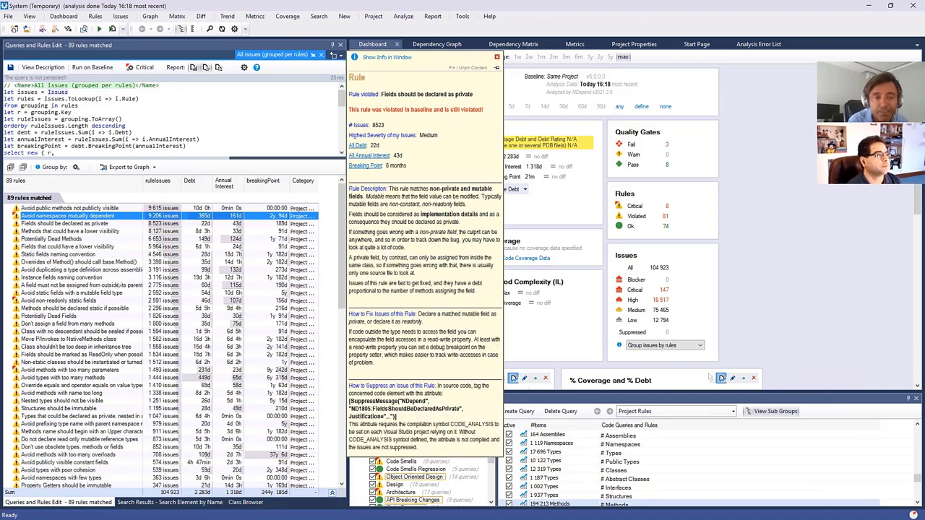
mouse_move(122, 285)
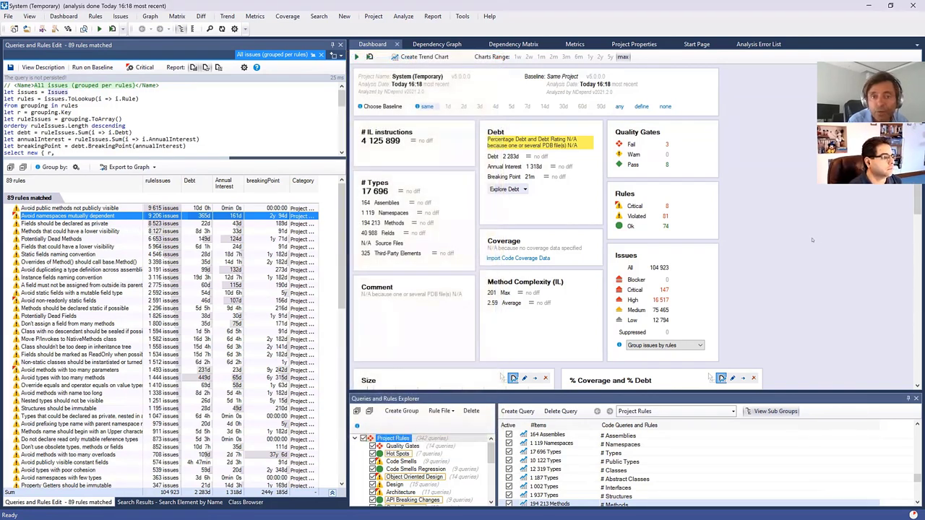
Show the dependency graph with more room beside a narrowed query pane and inspect the cluster around mscorlib
click(437, 44)
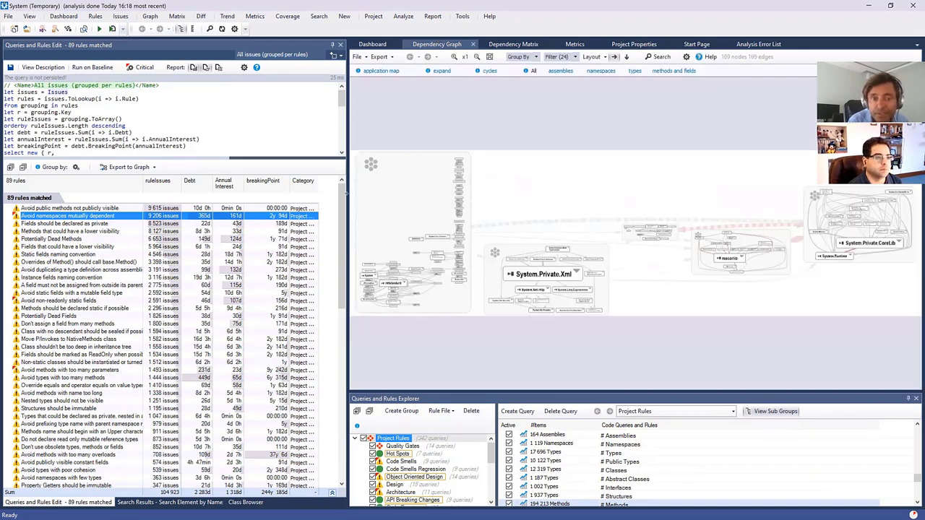
drag(349, 274, 165, 274)
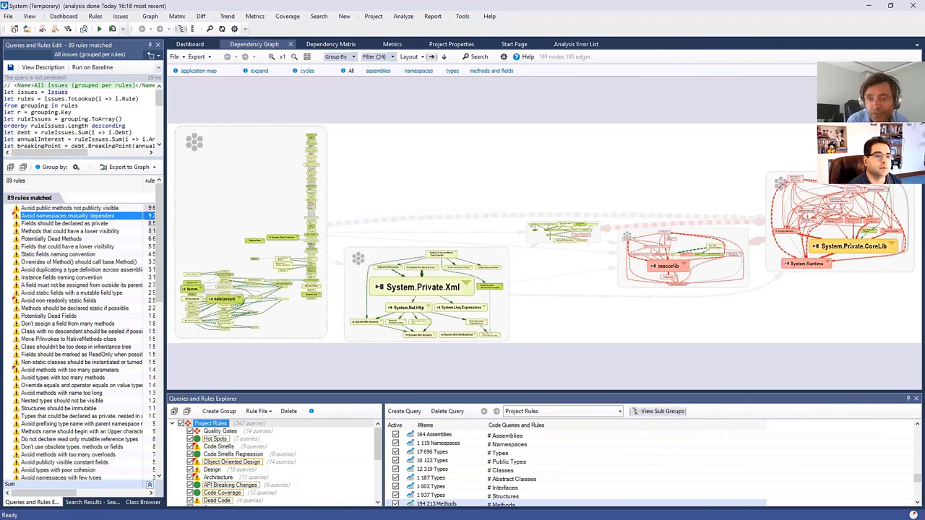
mouse_move(853, 247)
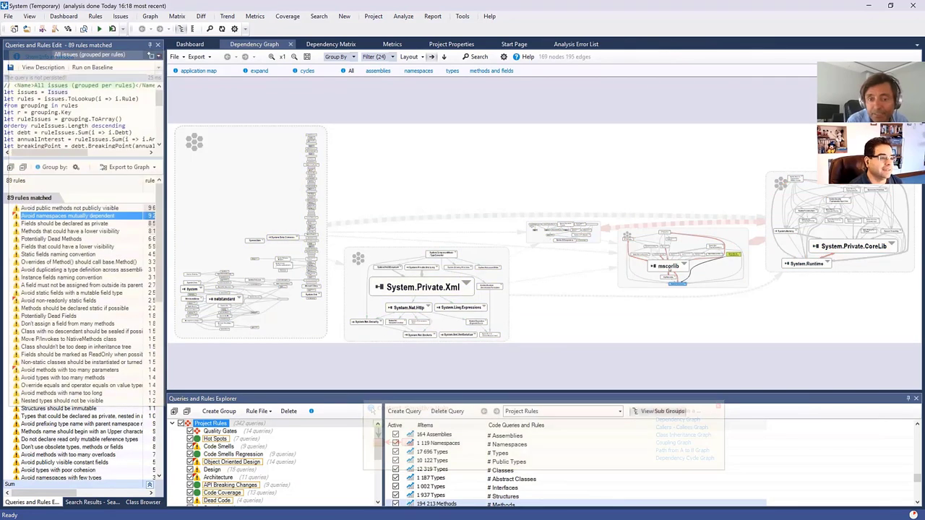
mouse_move(668, 268)
scroll(669, 269, up, 3)
scroll(639, 185, up, 2)
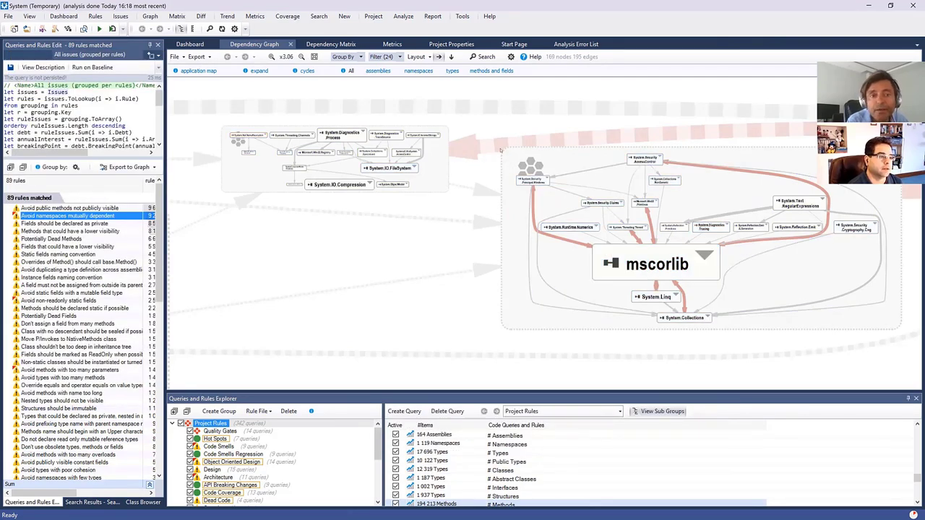
Turn off Cluster Complex Assembly Sets in the dependency graph's grouping and recompute the graph
click(361, 57)
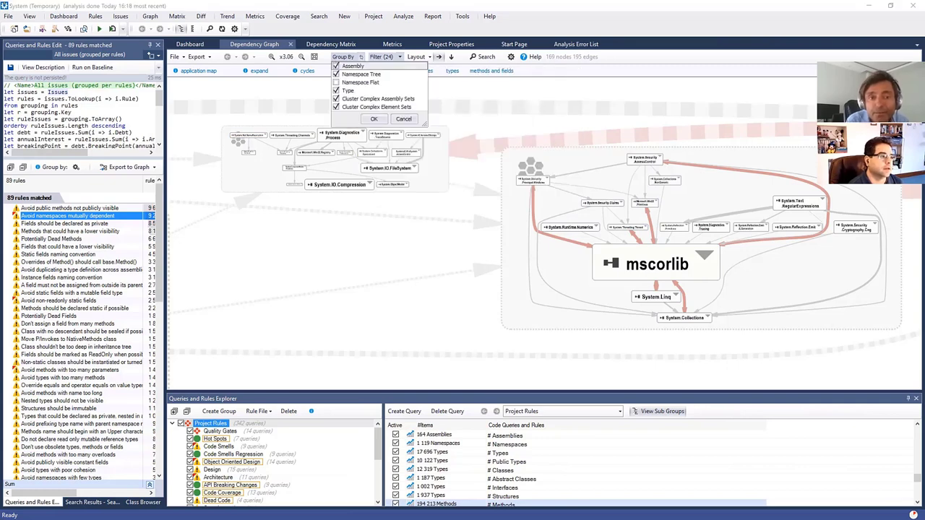
key(Escape)
click(360, 56)
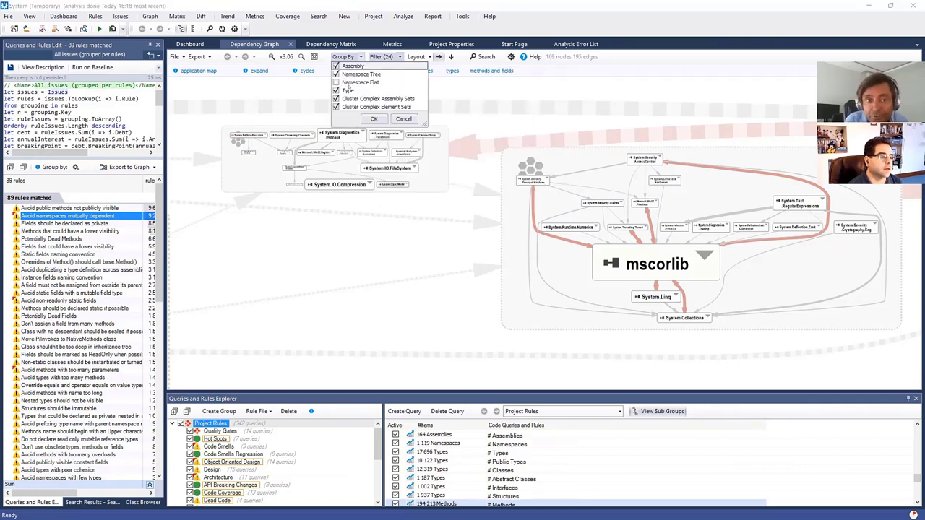
click(355, 99)
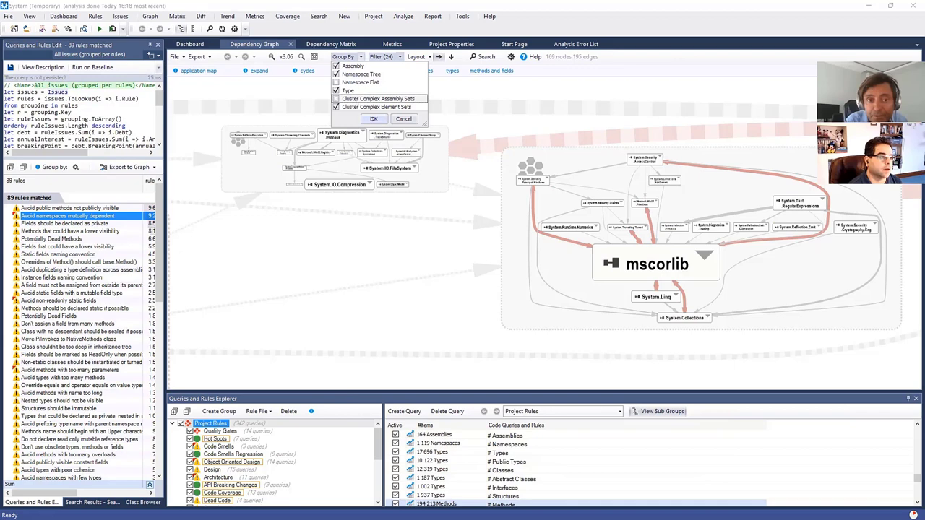
click(373, 118)
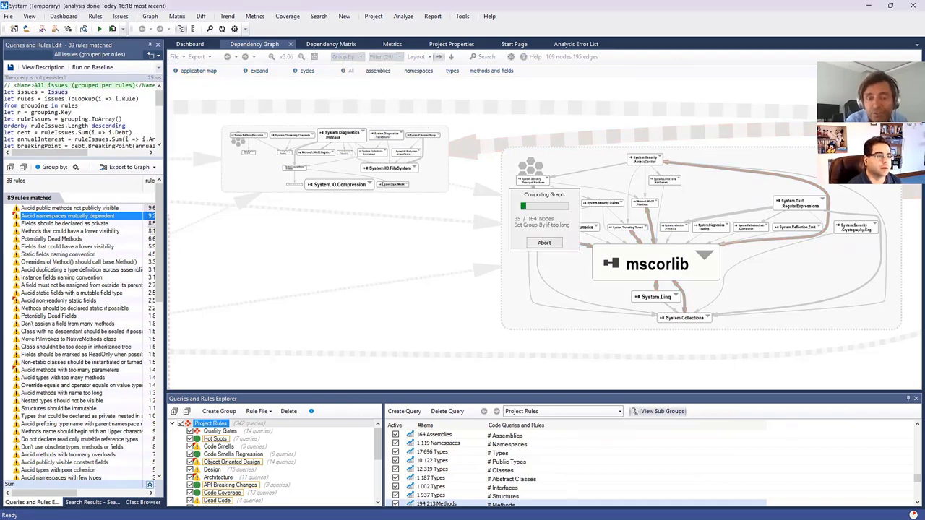
click(378, 279)
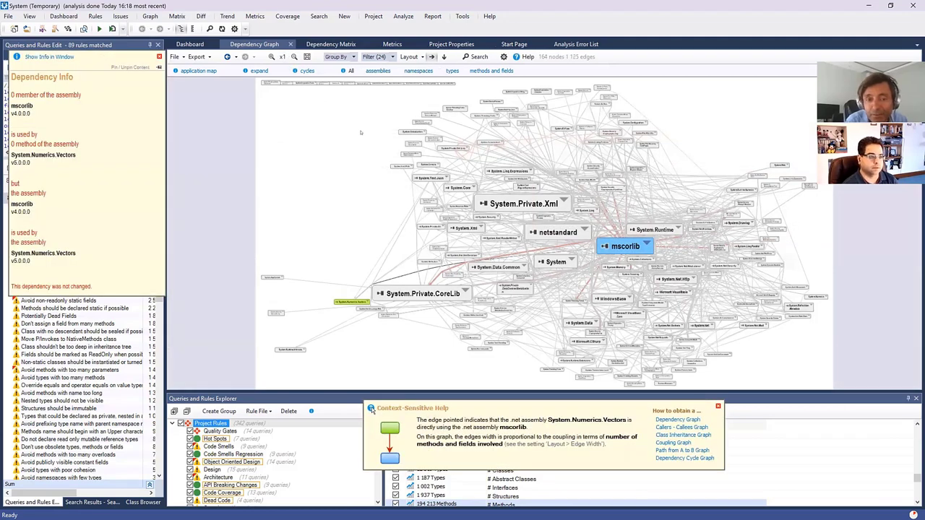
click(360, 133)
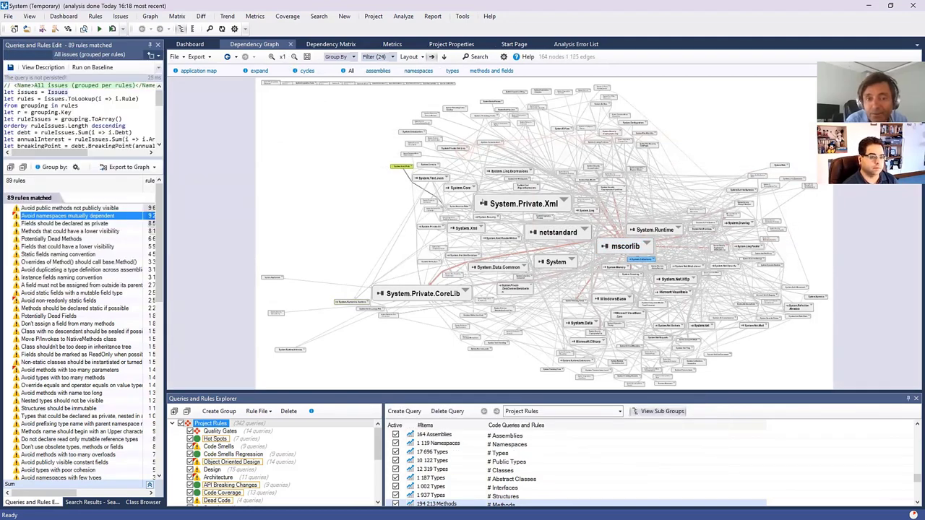
Return to the previous clustered dependency graph and expand its assemblies one level
click(227, 57)
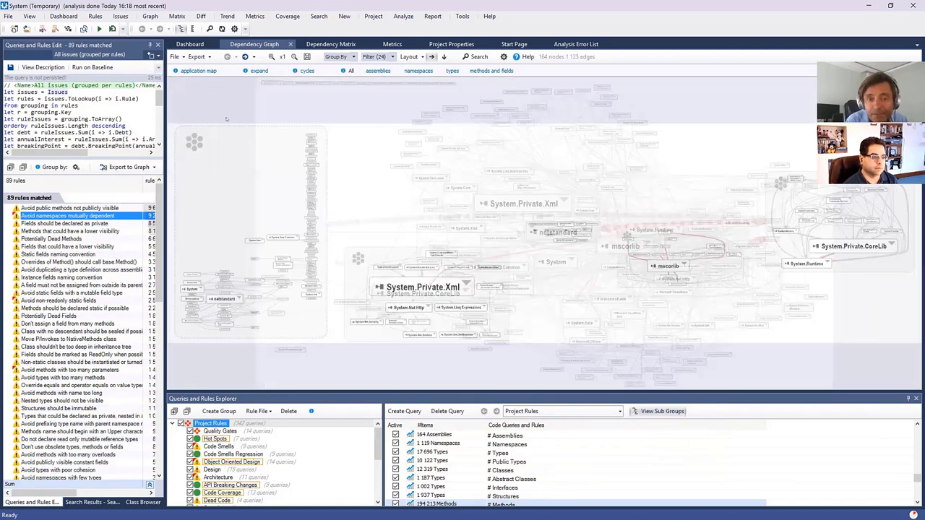
click(258, 71)
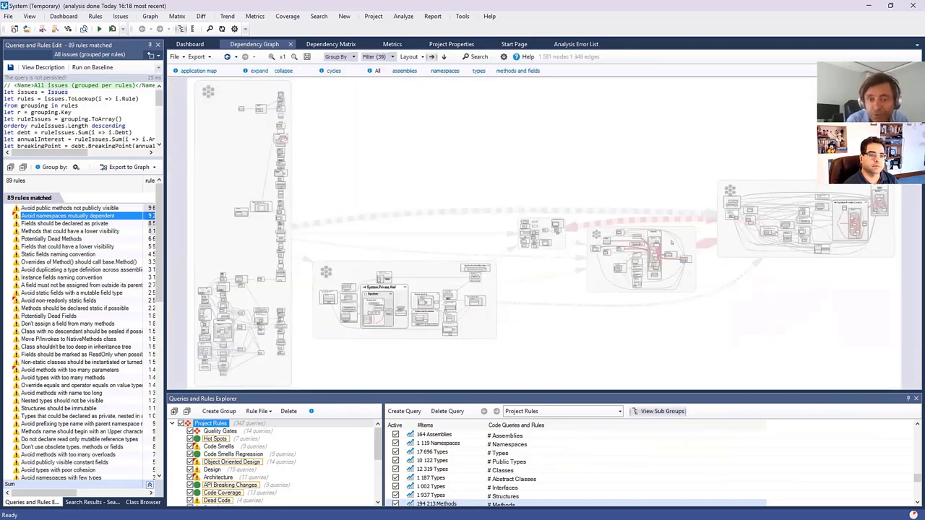
Examine the dependencies inside mscorlib's System namespace, including the String, DateTime, Convert and TimeZoneInfo types
scroll(635, 249, up, 2)
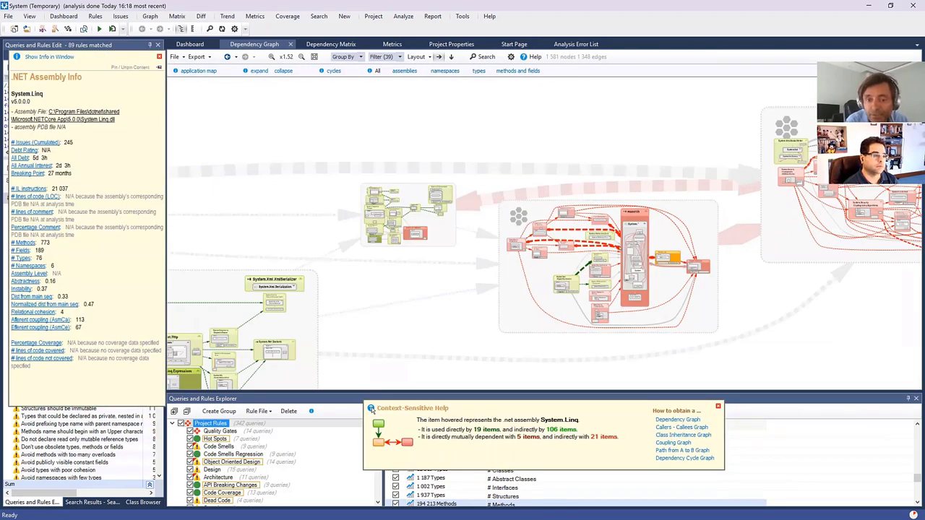
scroll(654, 238, up, 5)
scroll(609, 345, up, 2)
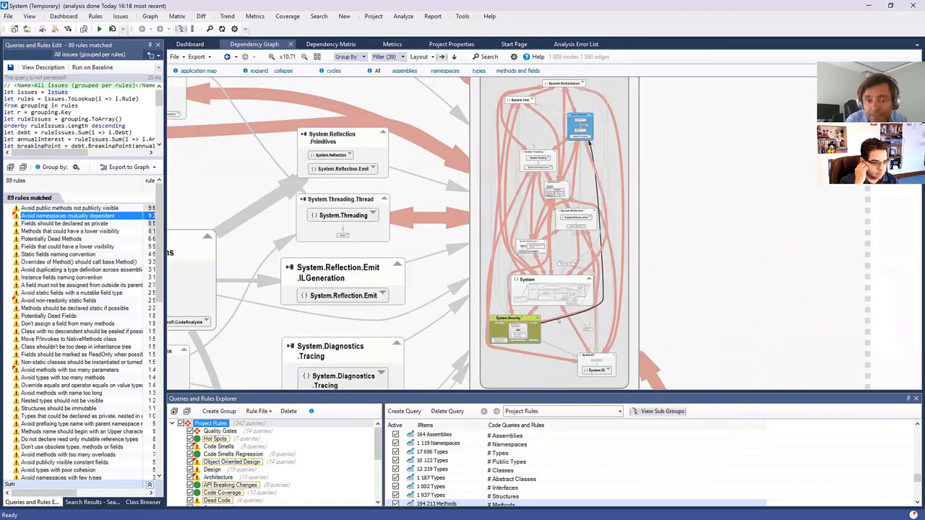
scroll(552, 302, up, 2)
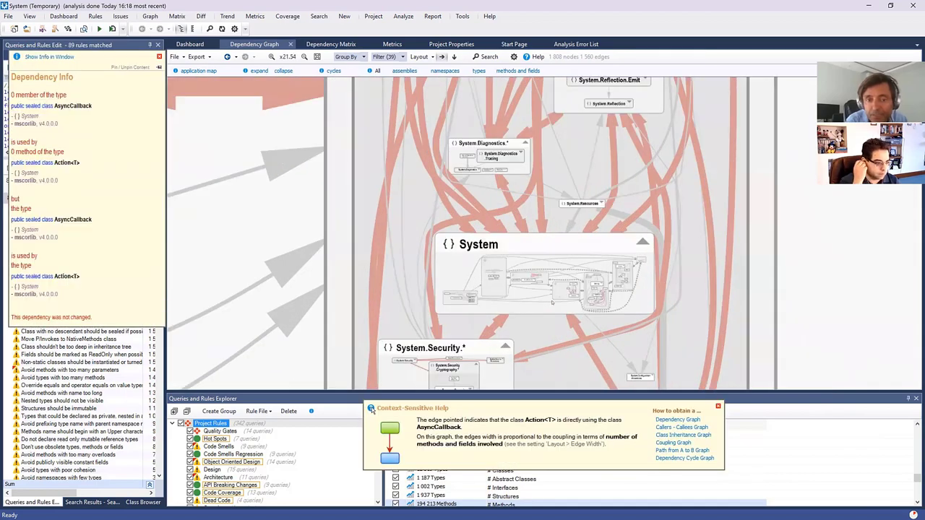
scroll(552, 302, up, 6)
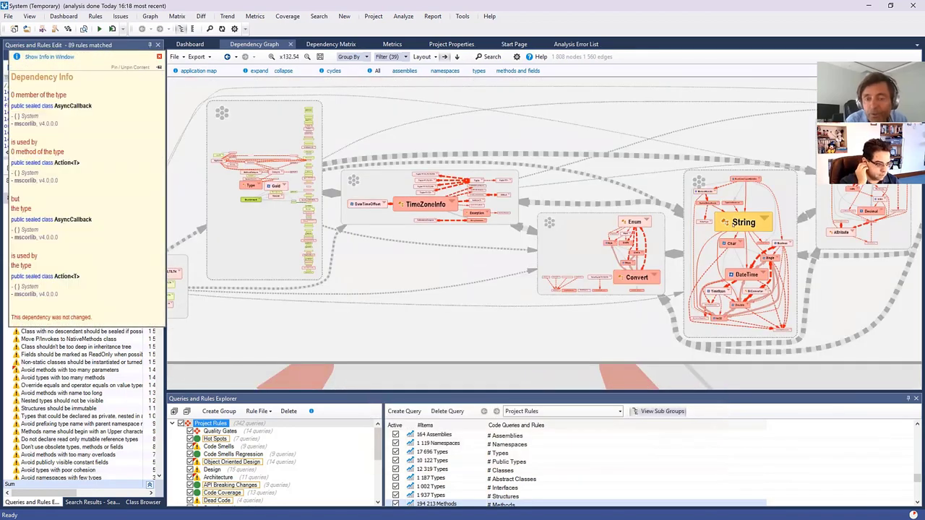
mouse_move(749, 277)
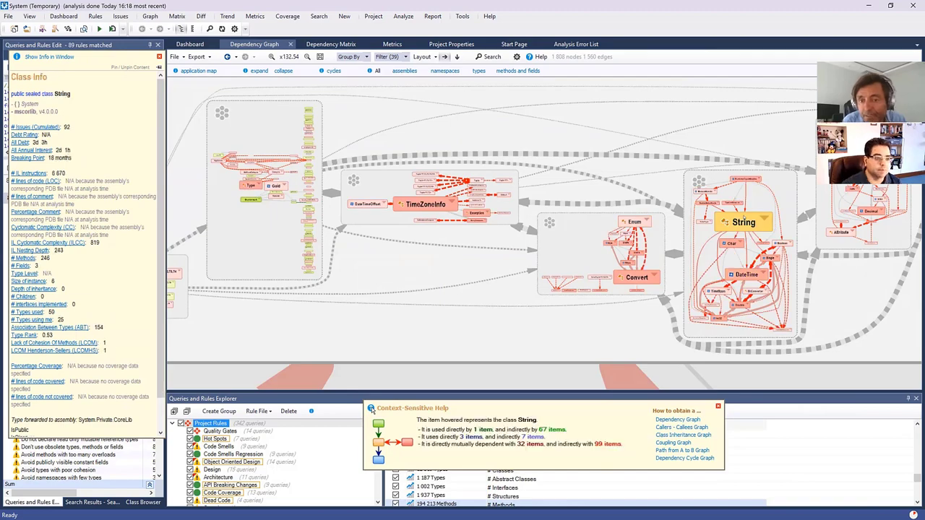
drag(548, 128, 544, 181)
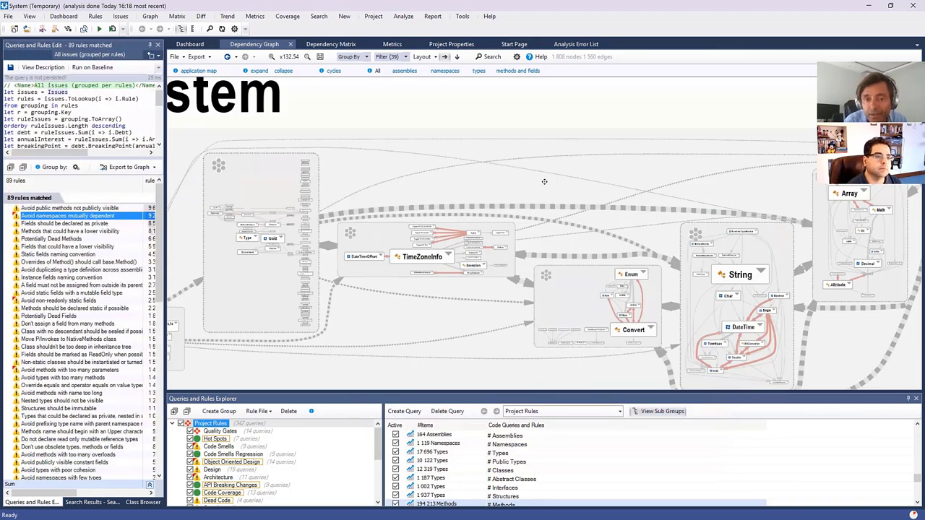
drag(511, 233, 509, 248)
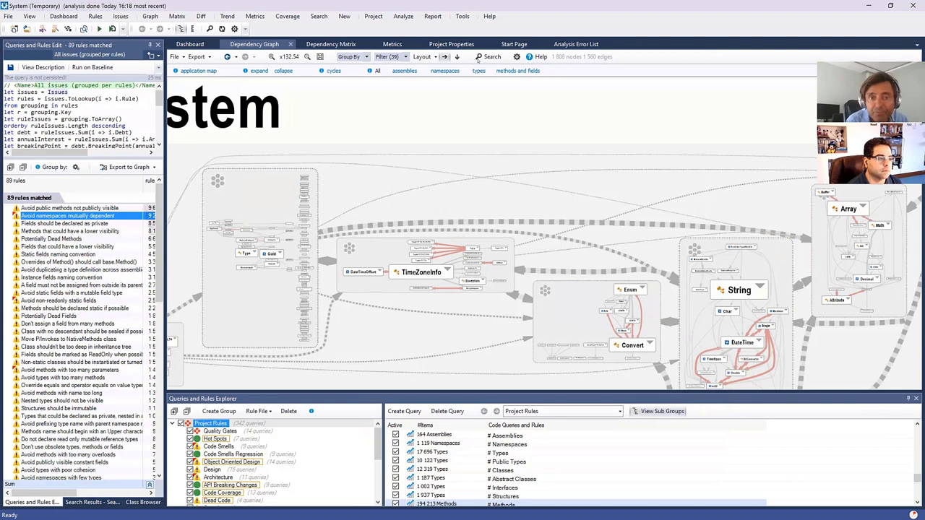
Search the dependency graph for elements named "Collections"
click(484, 57)
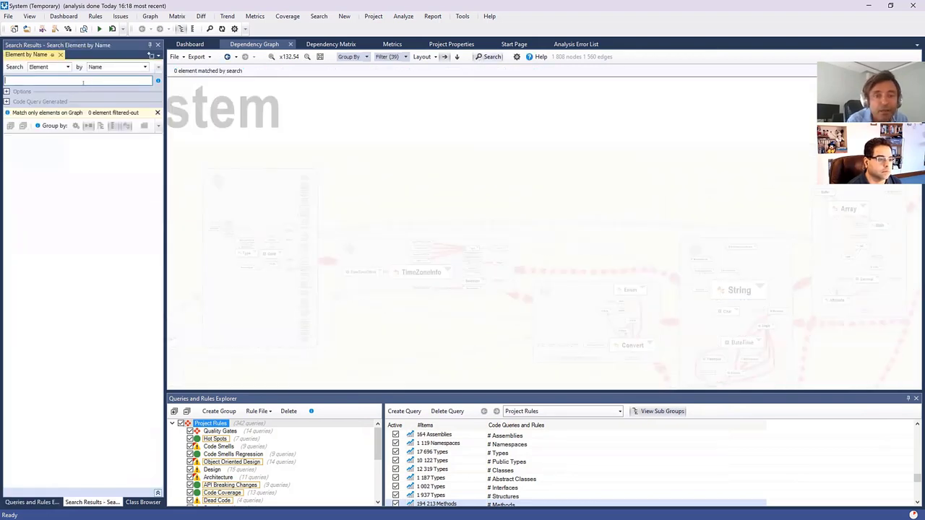
text(Collections)
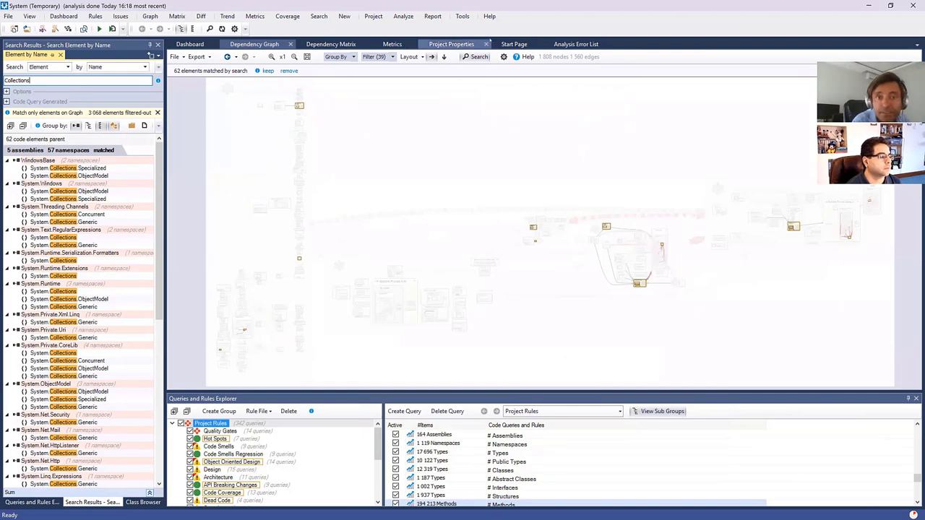
Try the Light skin in the options and set the skin back to Blue
click(462, 16)
click(395, 148)
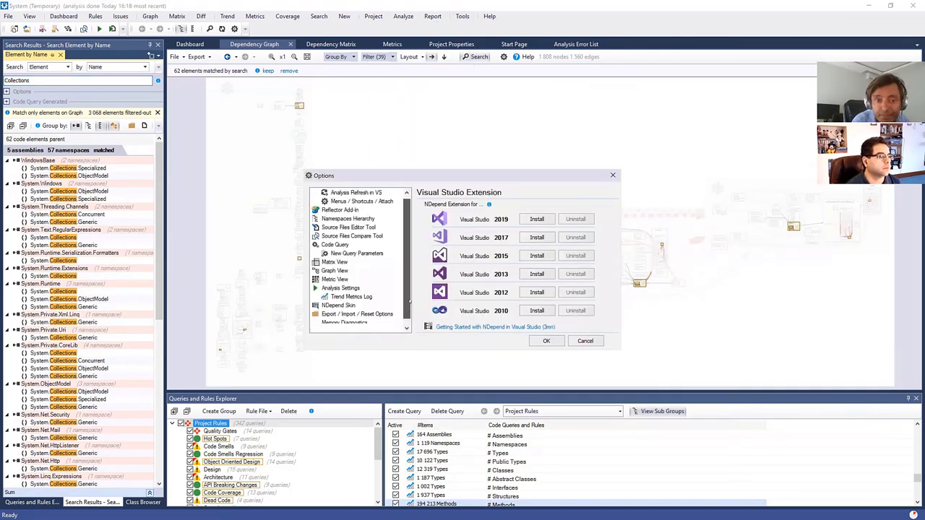
click(338, 305)
click(460, 226)
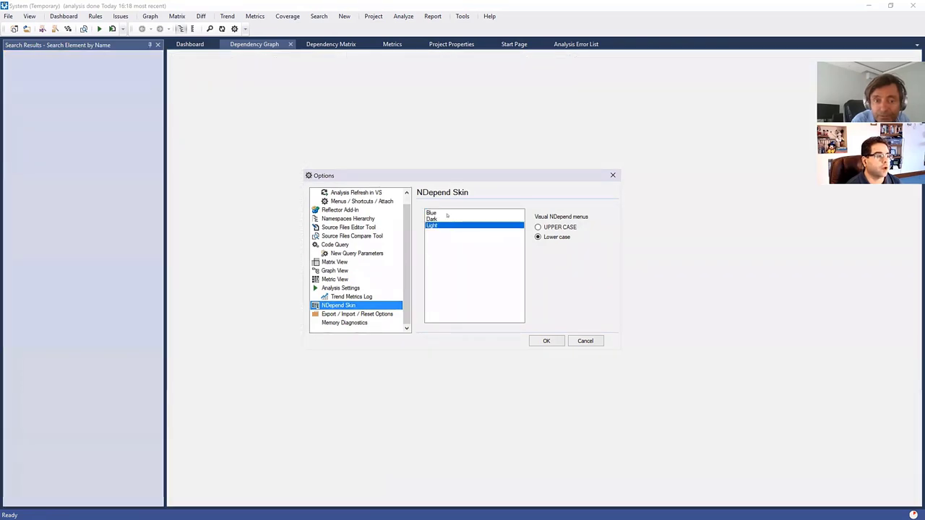
click(447, 214)
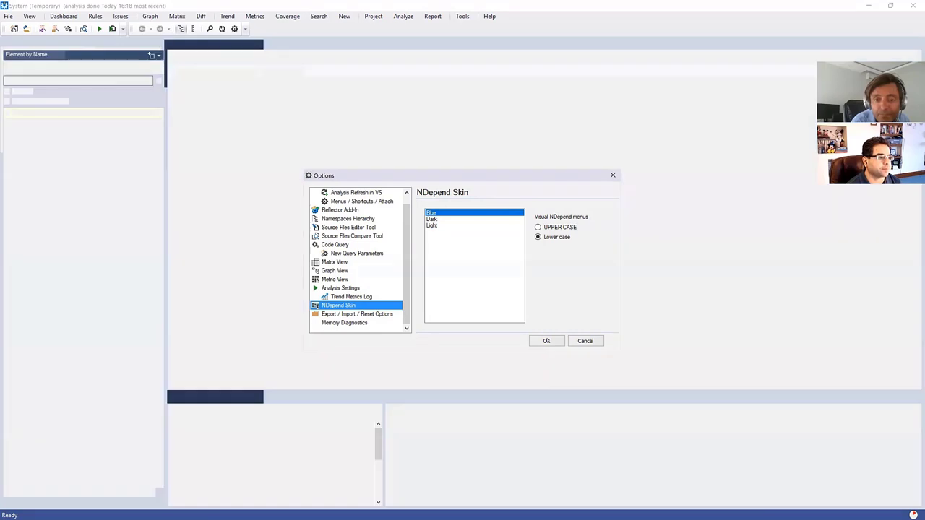
click(547, 341)
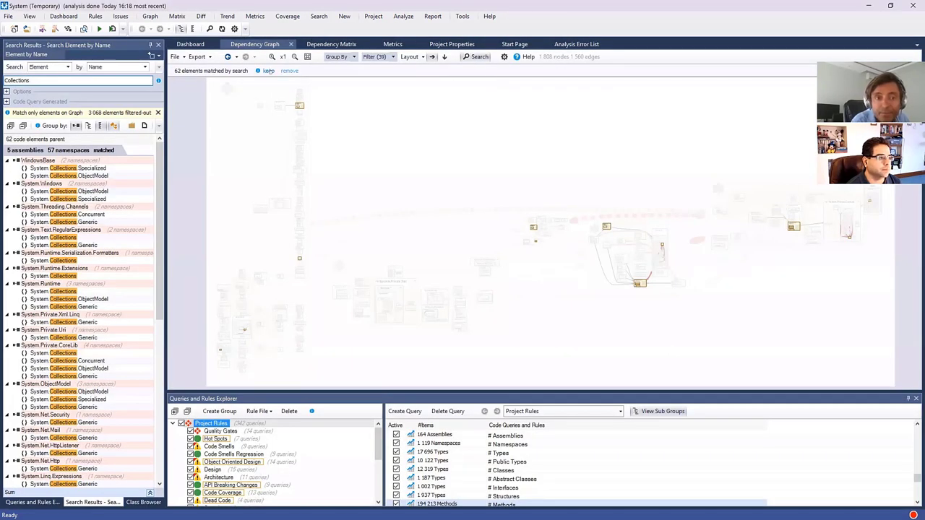
click(462, 16)
click(405, 148)
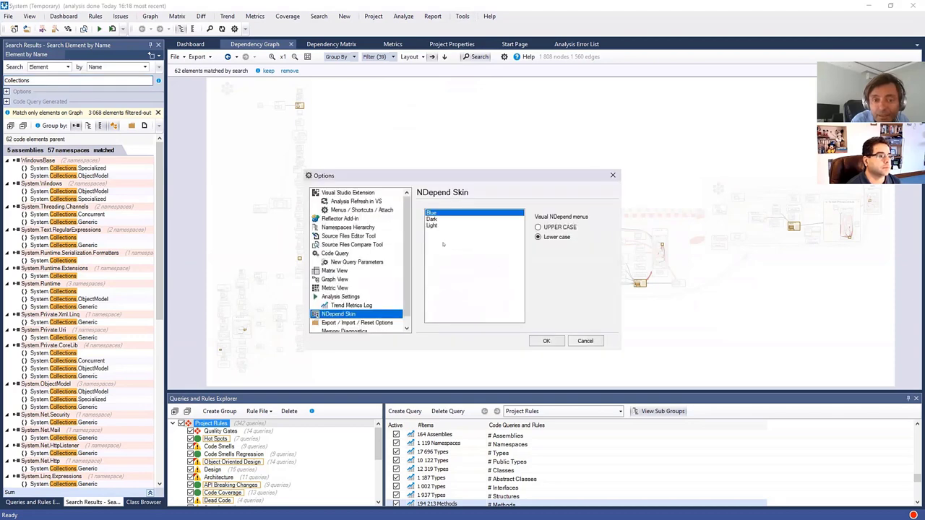
click(546, 341)
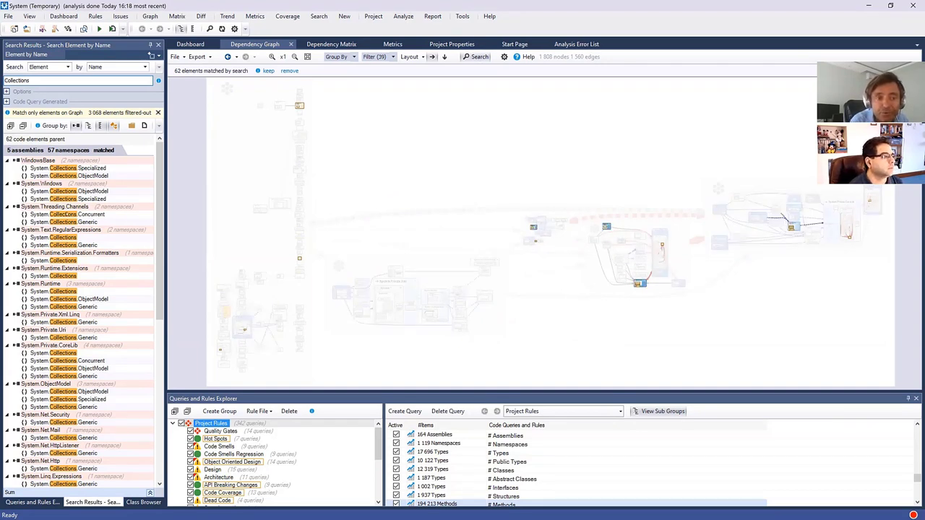
Review the Collections search results and examine the matched System.Collections assemblies highlighted in the graph
mouse_move(91, 260)
scroll(90, 258, down, 10)
scroll(90, 259, up, 10)
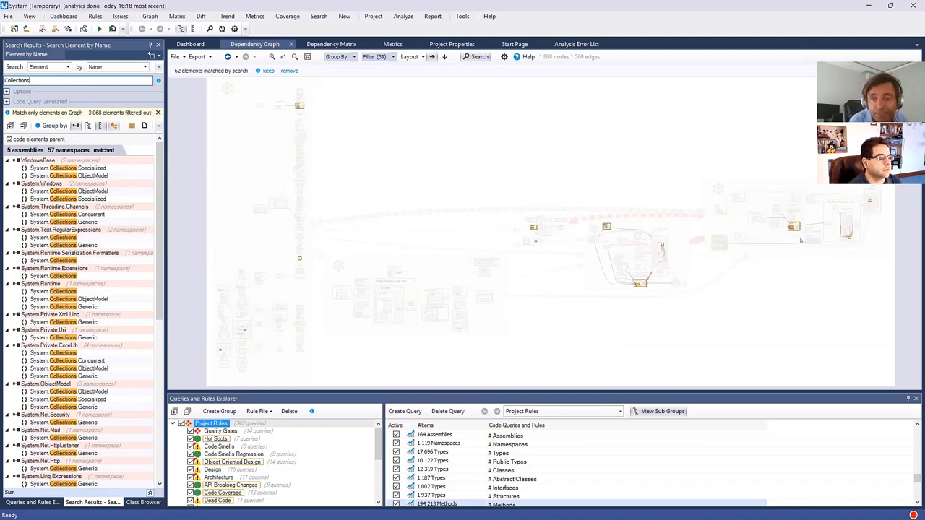
scroll(613, 258, up, 5)
scroll(776, 224, up, 4)
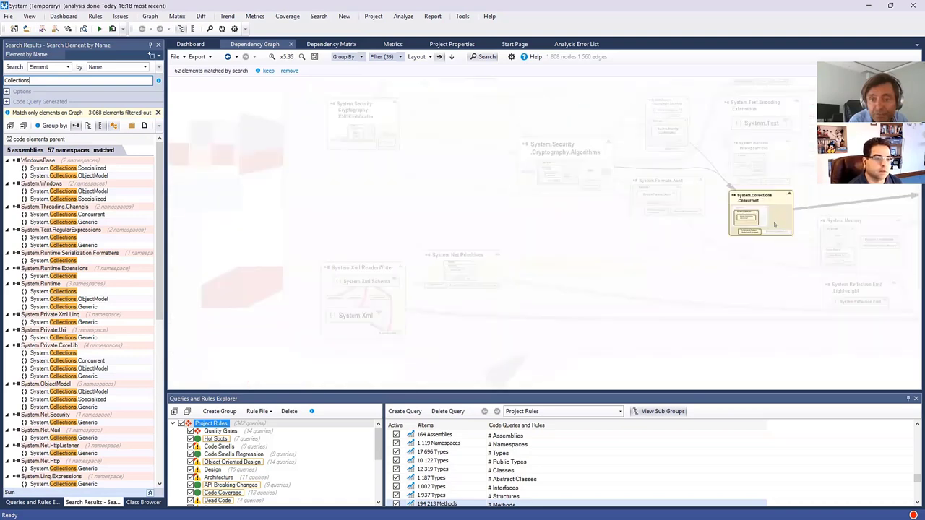
scroll(752, 234, down, 3)
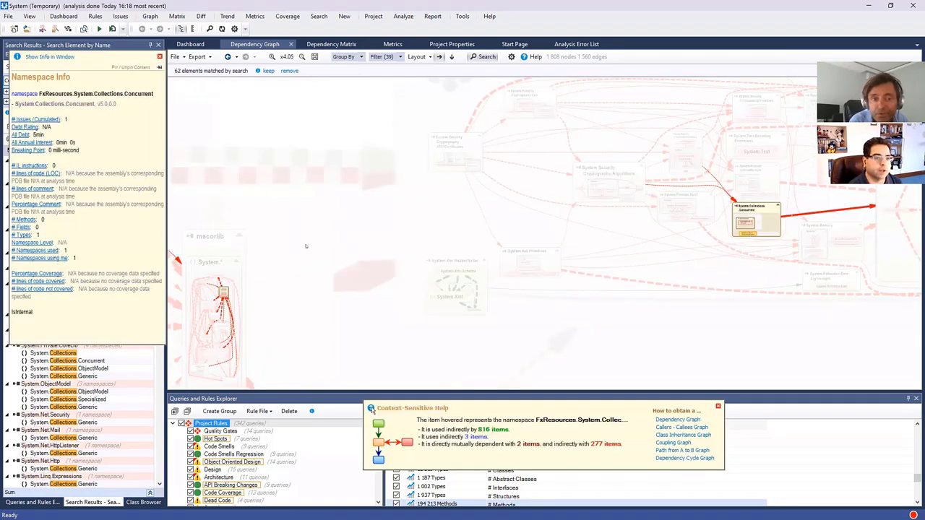
scroll(251, 239, up, 3)
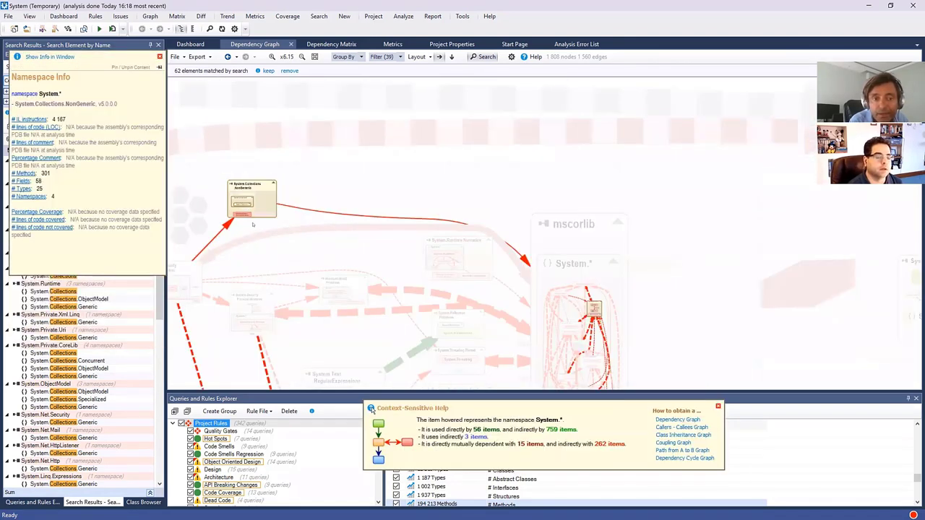
scroll(518, 360, up, 5)
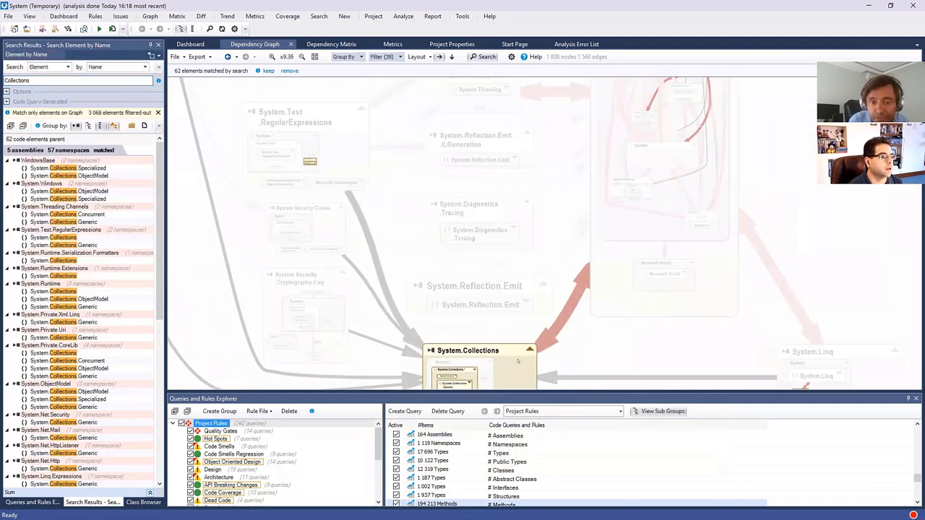
scroll(517, 360, down, 5)
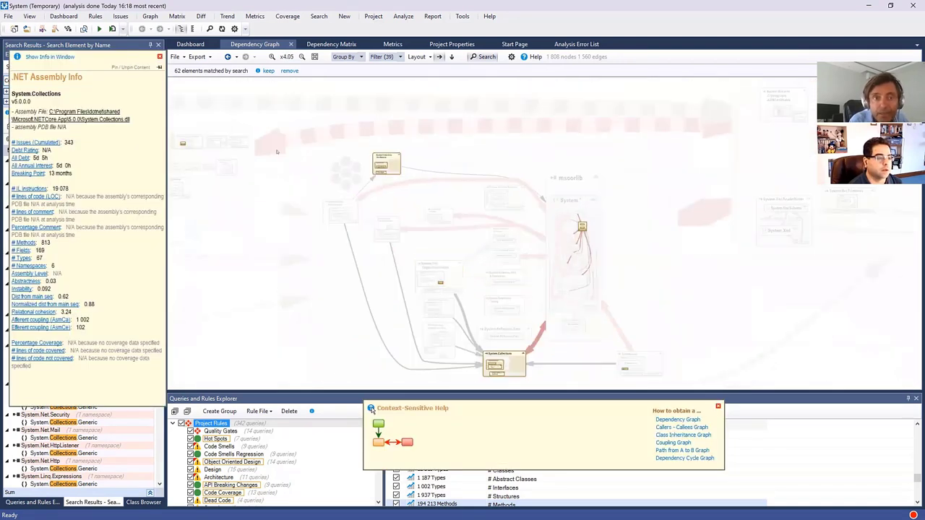
Keep only the elements matched by the Collections search on the graph and inspect the clusters around System.Collections and System.Private.CoreLib
click(267, 71)
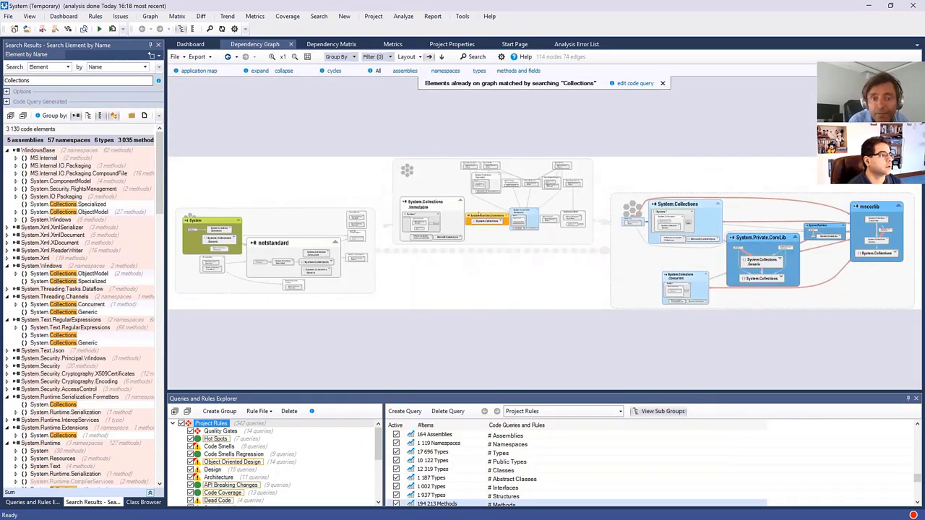
scroll(474, 213, up, 8)
scroll(599, 214, right, 10)
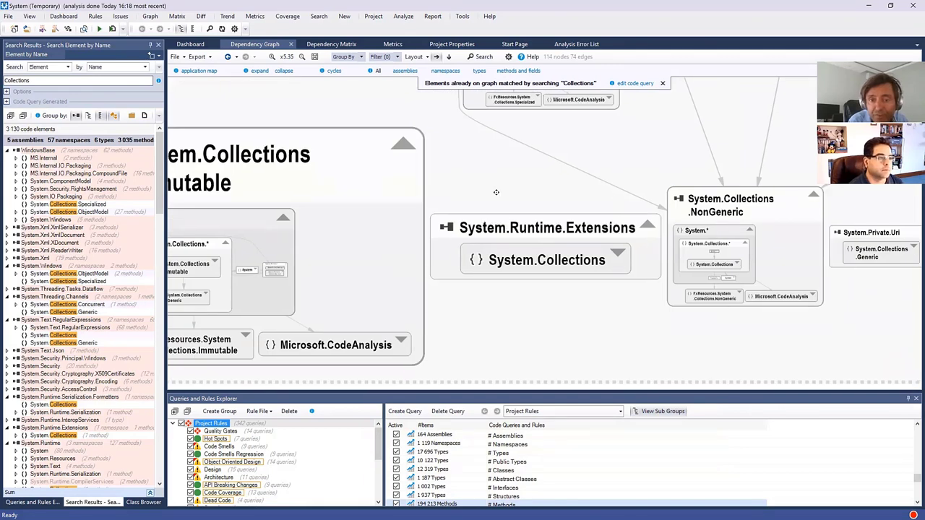
scroll(631, 268, down, 4)
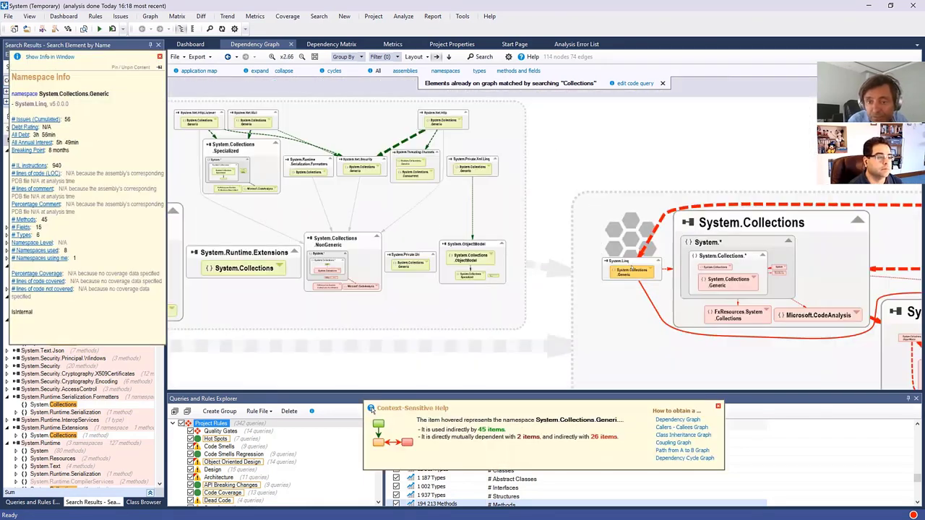
scroll(356, 124, right, 5)
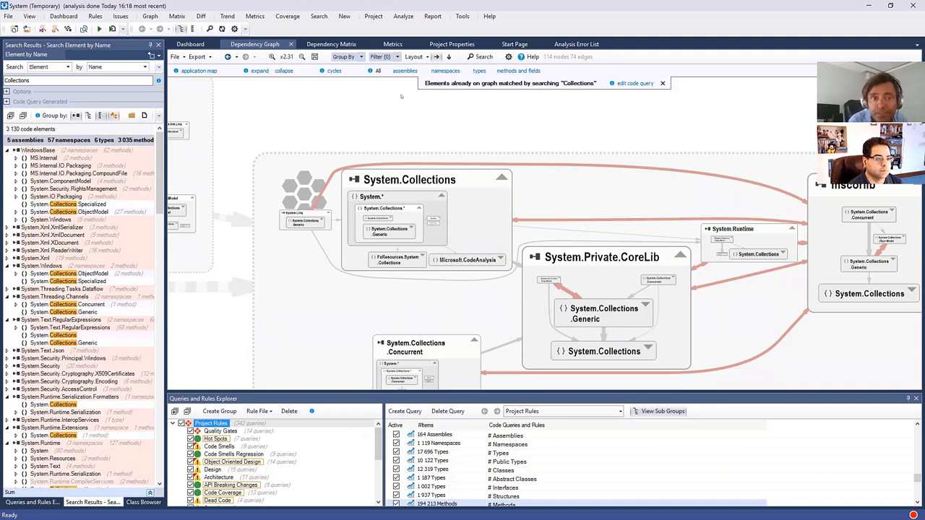
Expand the reduced graph to show types and inspect System.Collections.Generic inside System.Private.CoreLib
click(259, 71)
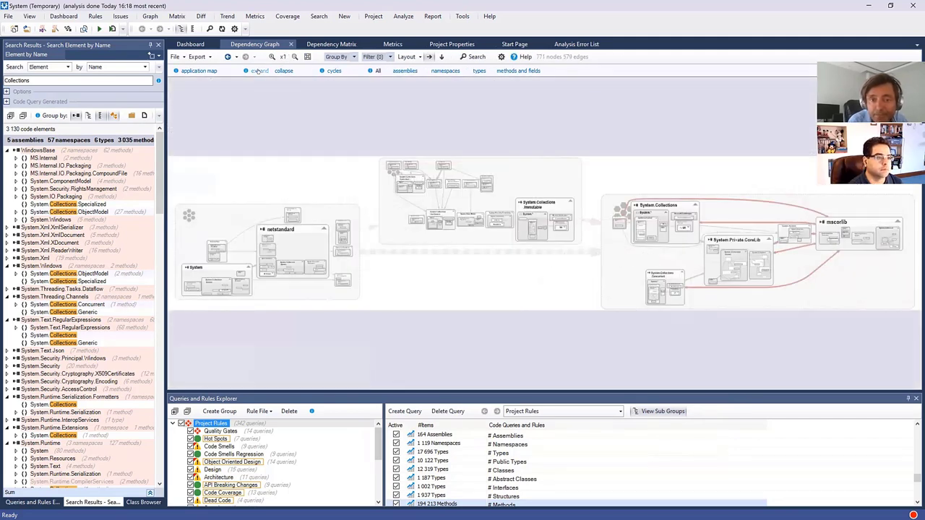
scroll(680, 274, up, 5)
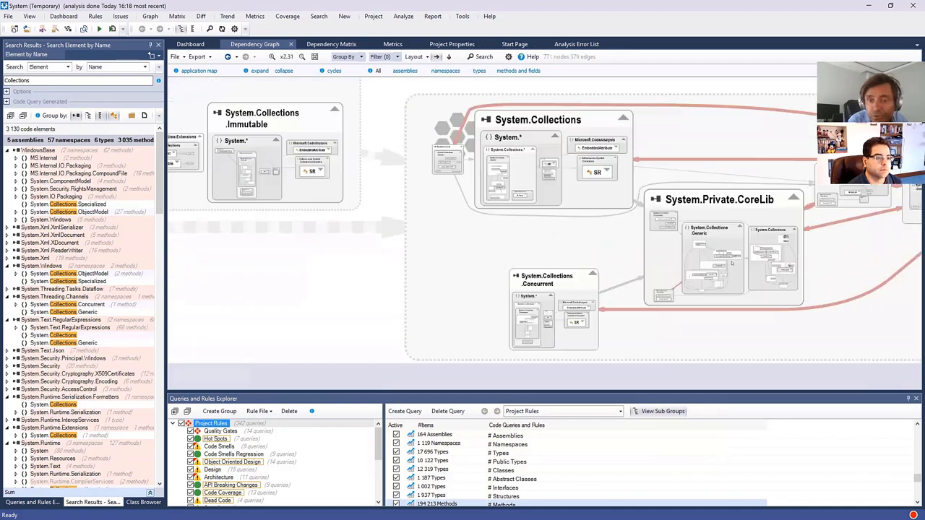
scroll(703, 257, up, 4)
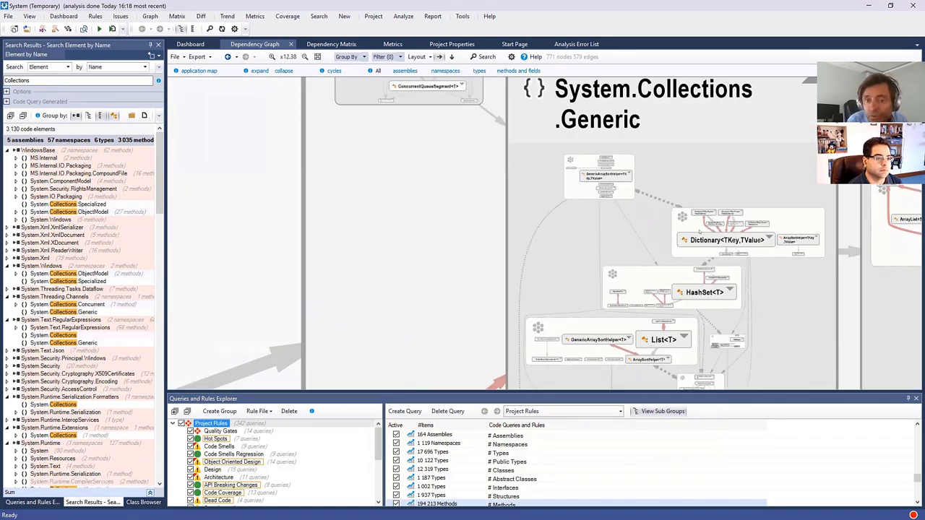
scroll(696, 239, up, 1)
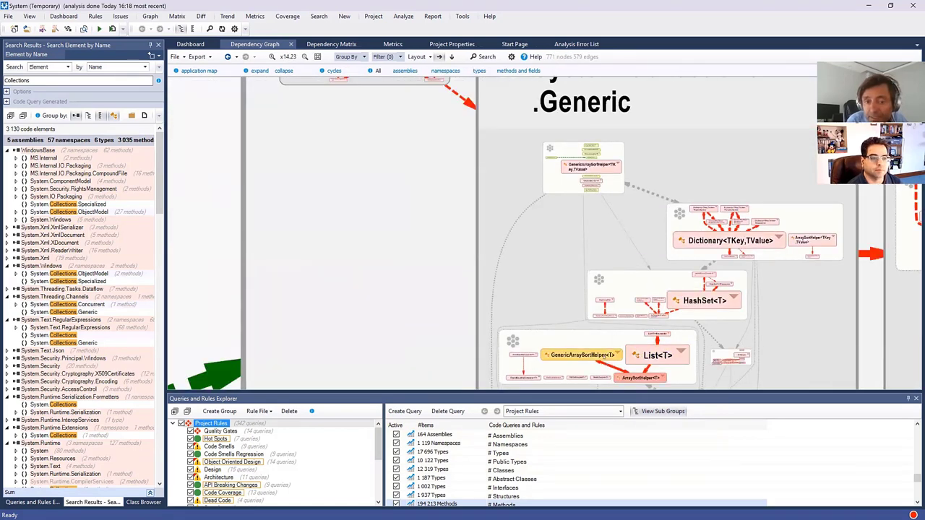
scroll(345, 231, down, 3)
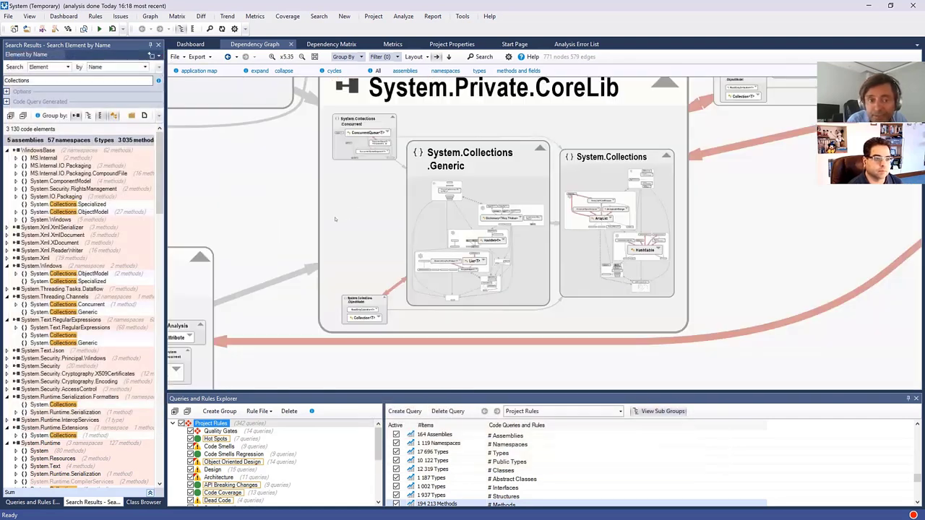
Inspect the collection types in System.Collections.Immutable, System.Runtime.Extensions and System.Collections.NonGeneric
scroll(345, 231, up, 1)
drag(722, 346, 542, 272)
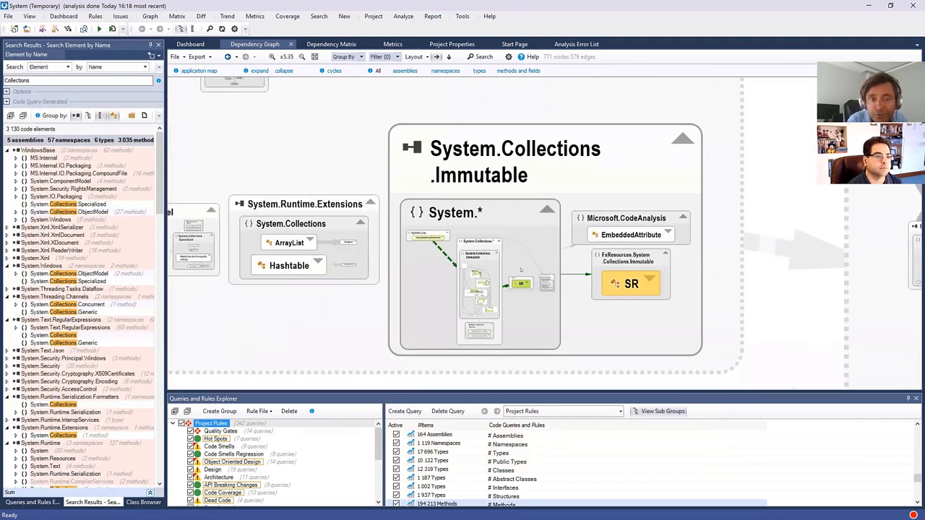
mouse_move(454, 203)
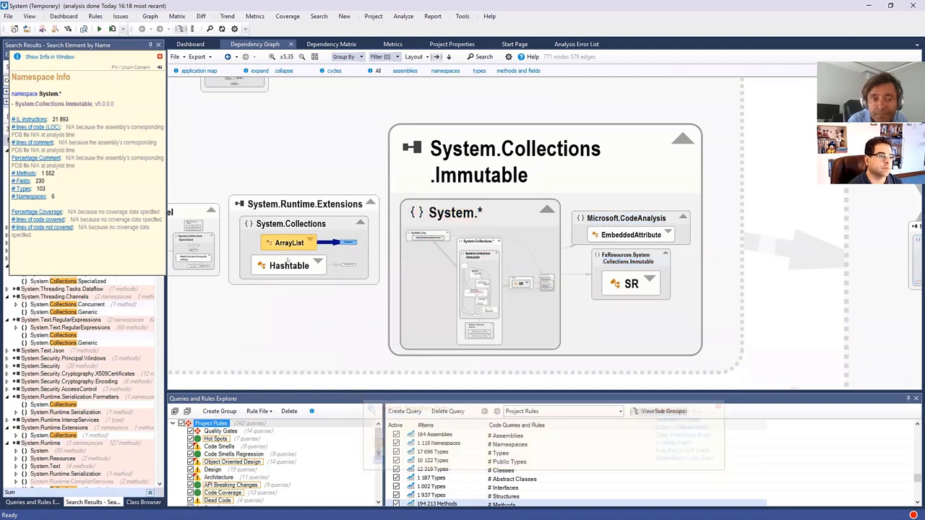
drag(320, 316, 848, 322)
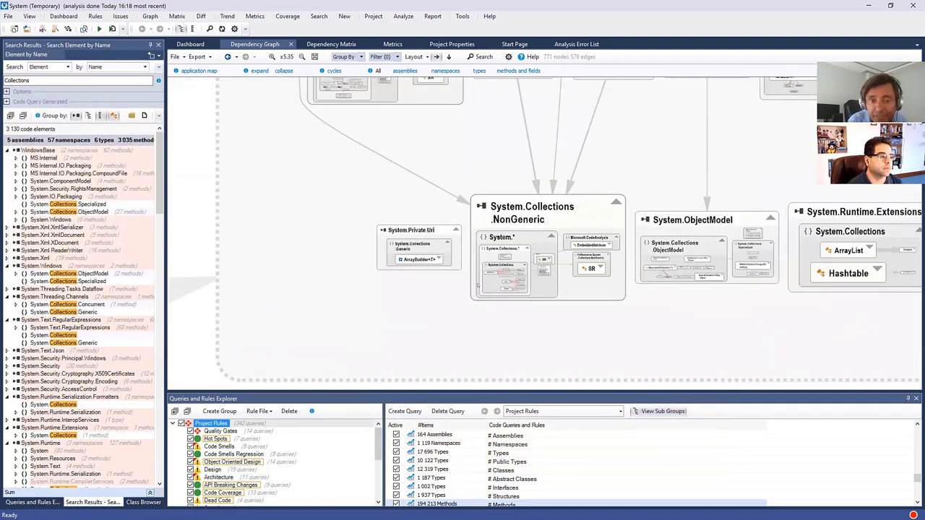
Open the code query generated by the Collections search in the query editor and examine its CodeElements source and name condition
mouse_move(502, 249)
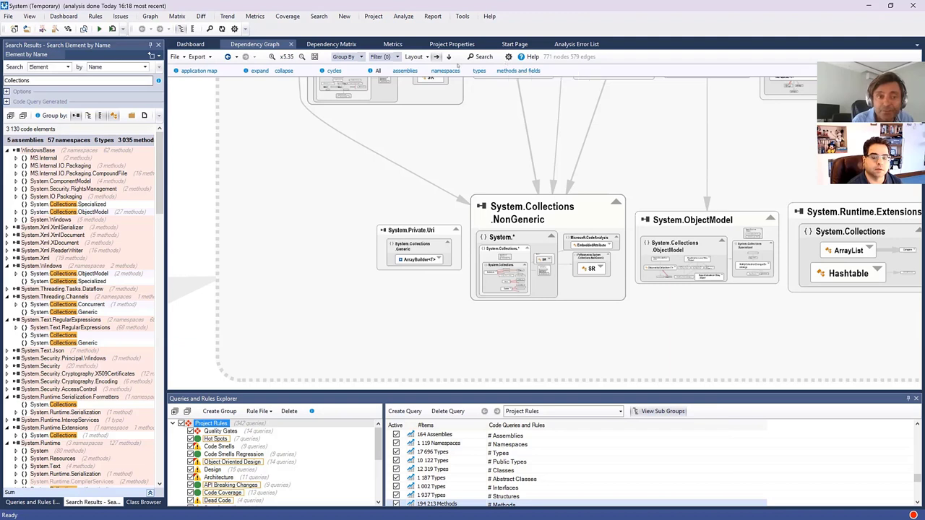
click(33, 80)
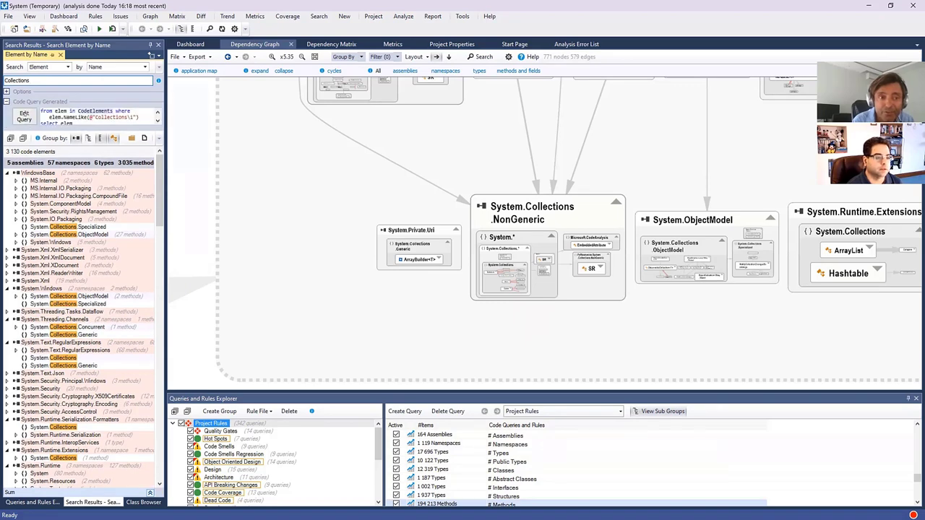
drag(40, 112, 94, 122)
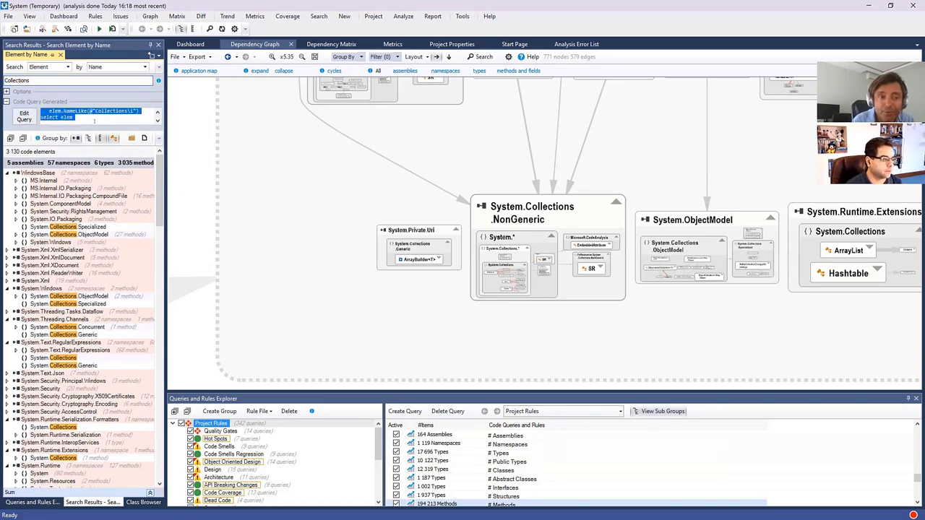
click(24, 116)
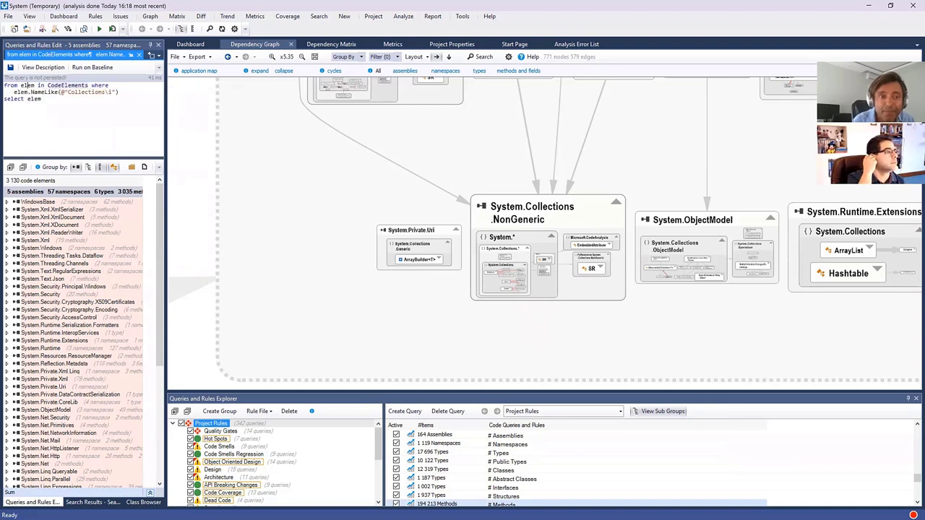
double_click(67, 85)
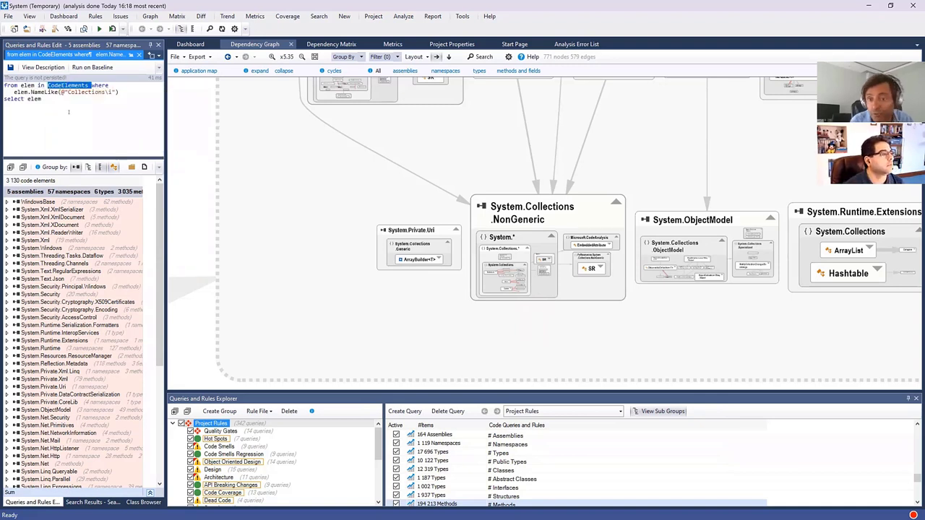
click(73, 100)
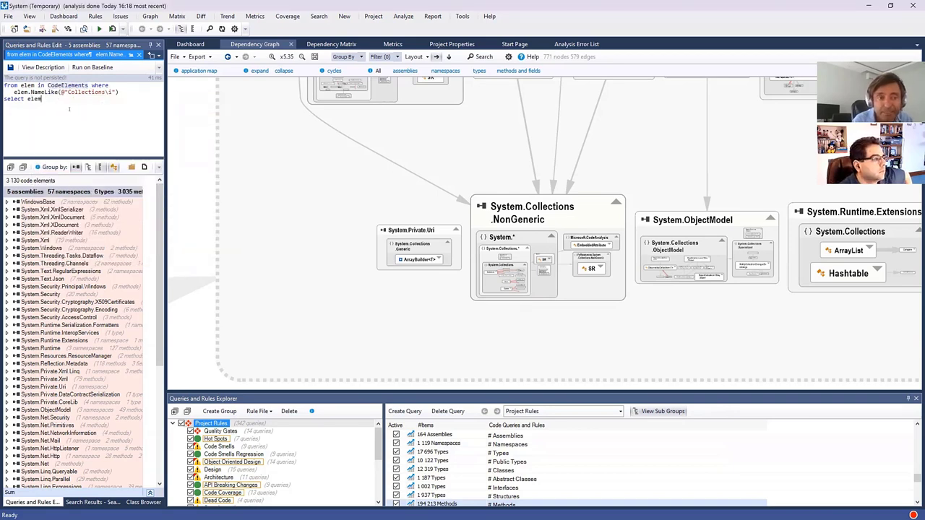
Expand all results of the Collections query and browse the matched methods by assembly, namespace and type
click(13, 167)
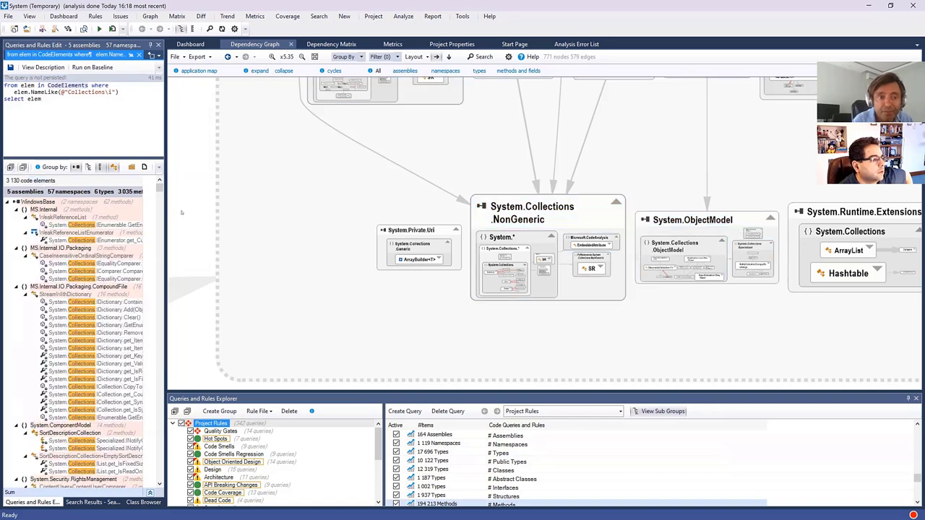
mouse_move(160, 188)
mouse_down()
mouse_move(159, 304)
mouse_move(160, 188)
mouse_up()
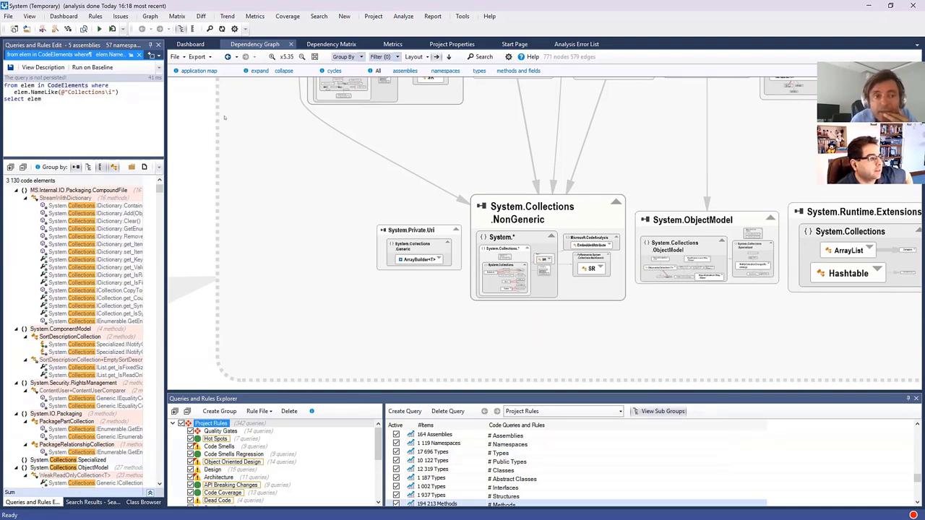
click(125, 93)
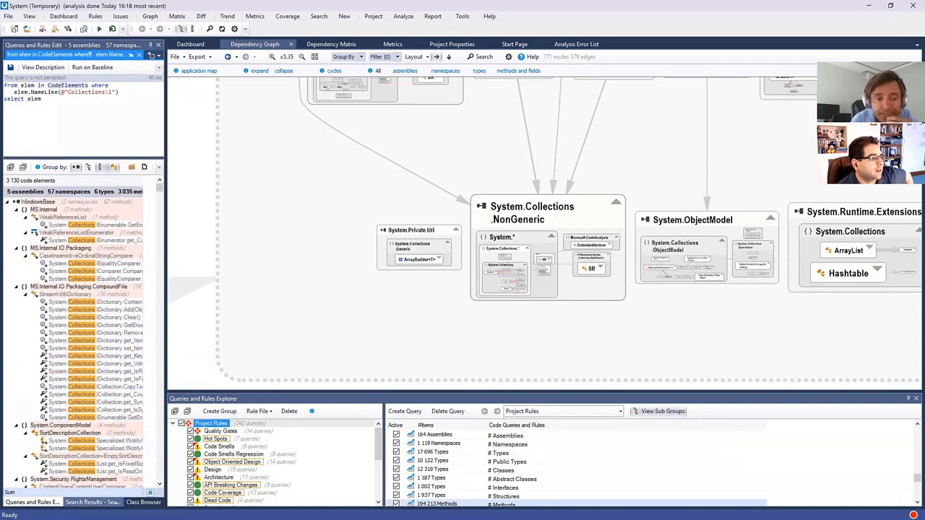
Return to the element search and switch it to searching types by complexity
click(101, 501)
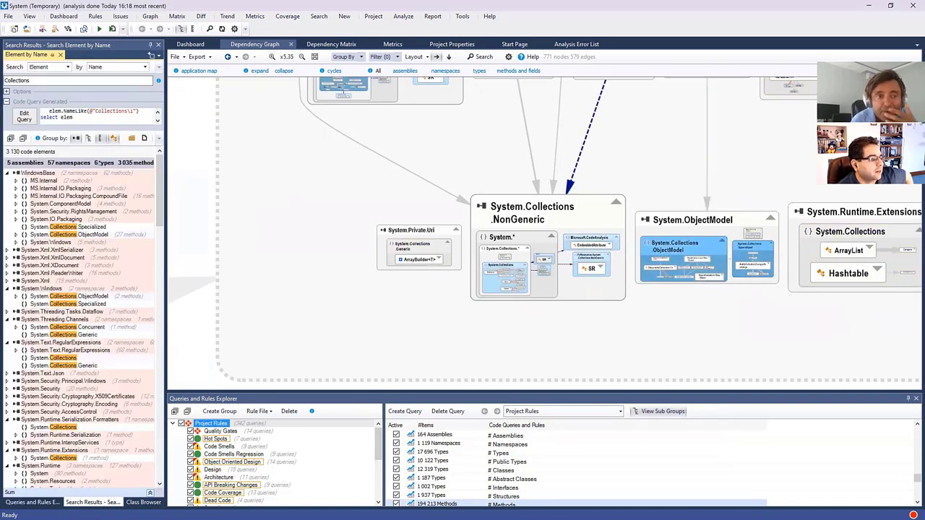
click(116, 67)
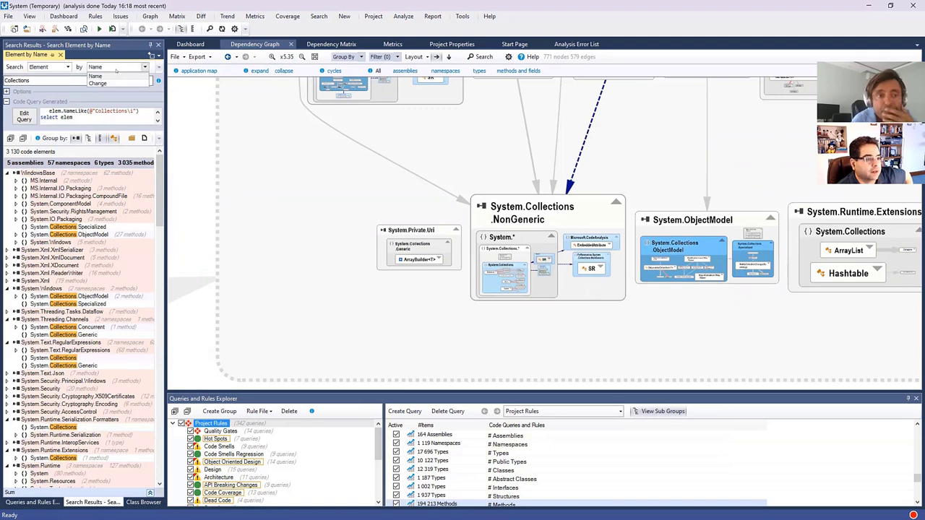
click(67, 66)
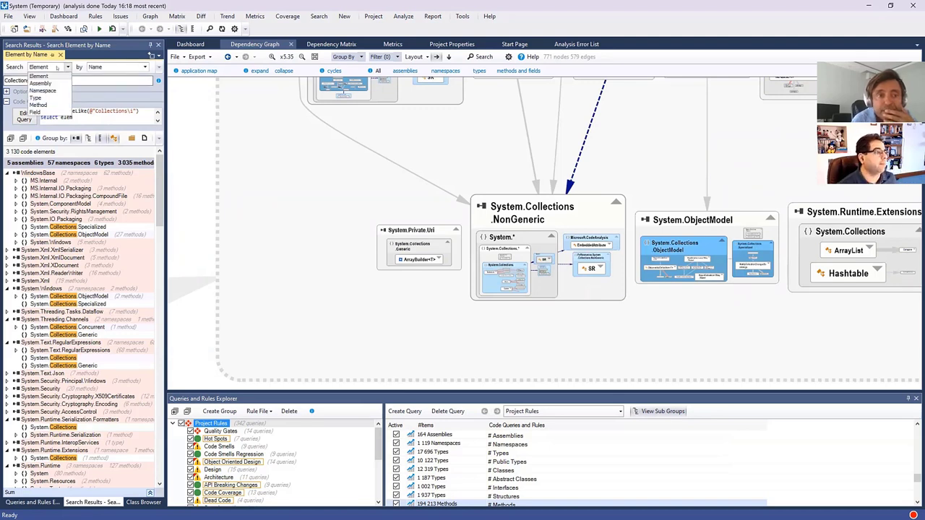
click(37, 98)
click(123, 68)
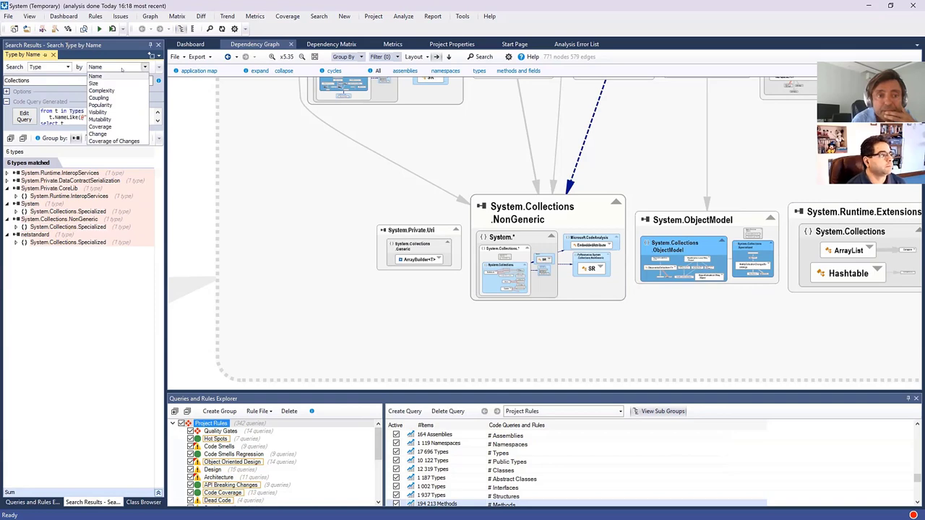
click(102, 90)
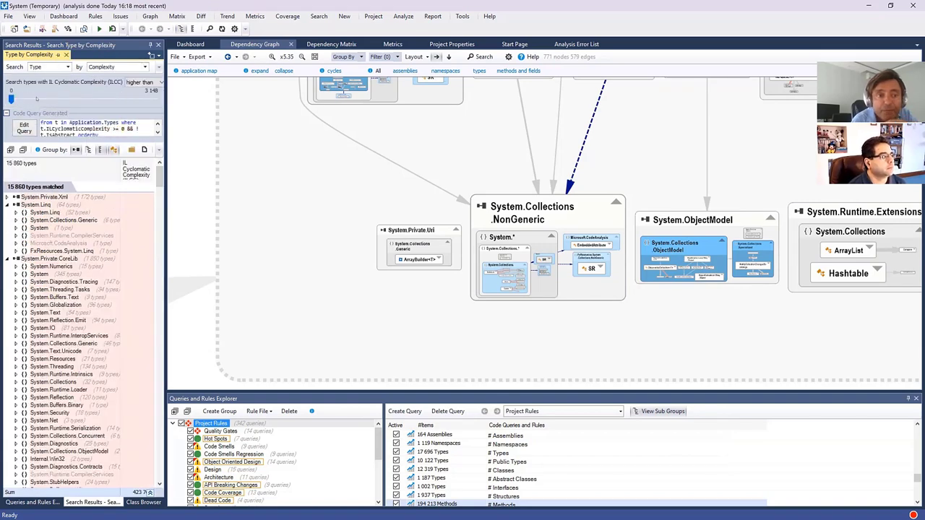
Set the minimum IL cyclomatic complexity to 745, open the generated query for editing and widen the query area to show full lines
drag(11, 98, 45, 100)
click(55, 132)
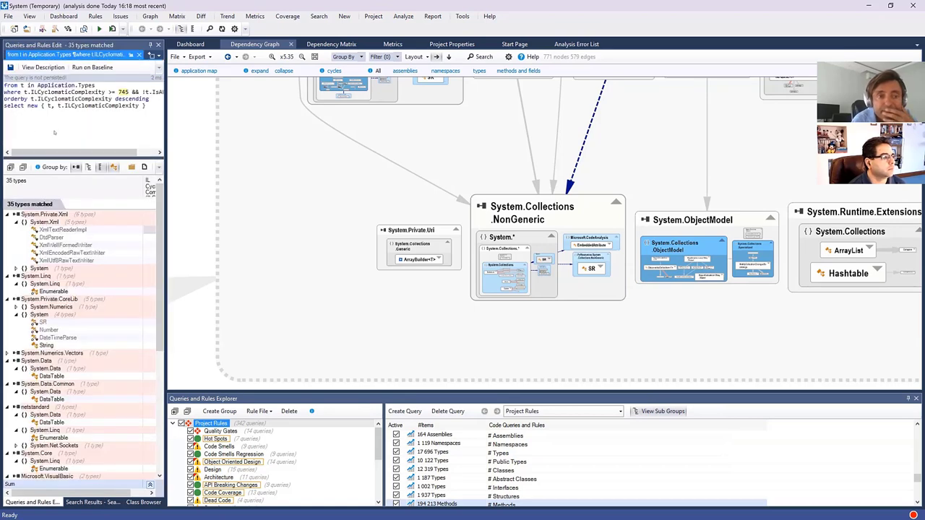
double_click(124, 92)
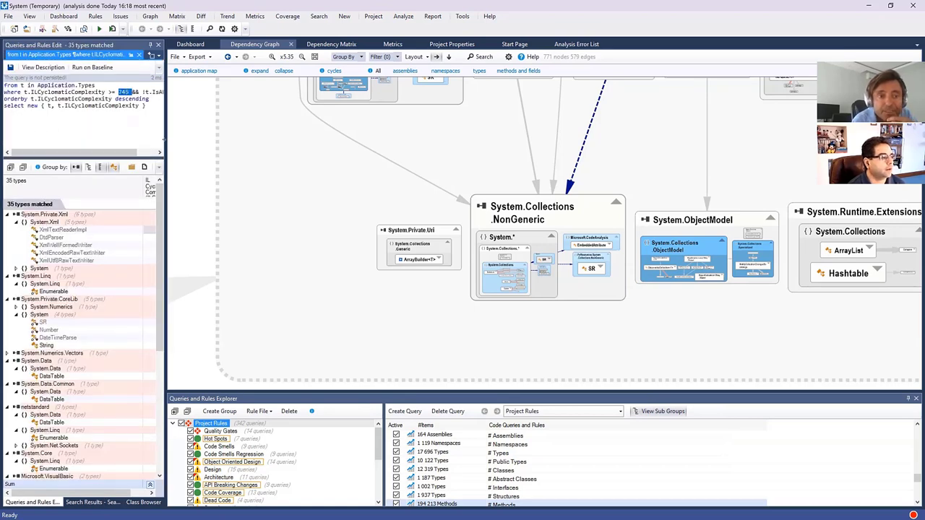
drag(164, 140, 256, 139)
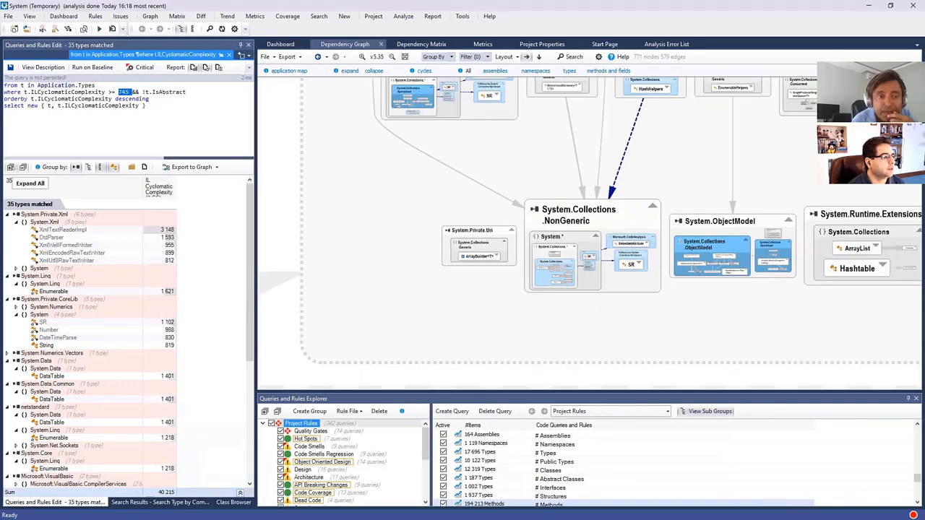
Expand the complexity query results, inspect the class info of the complex System.Xml types, review the query text and close the info window
mouse_move(94, 249)
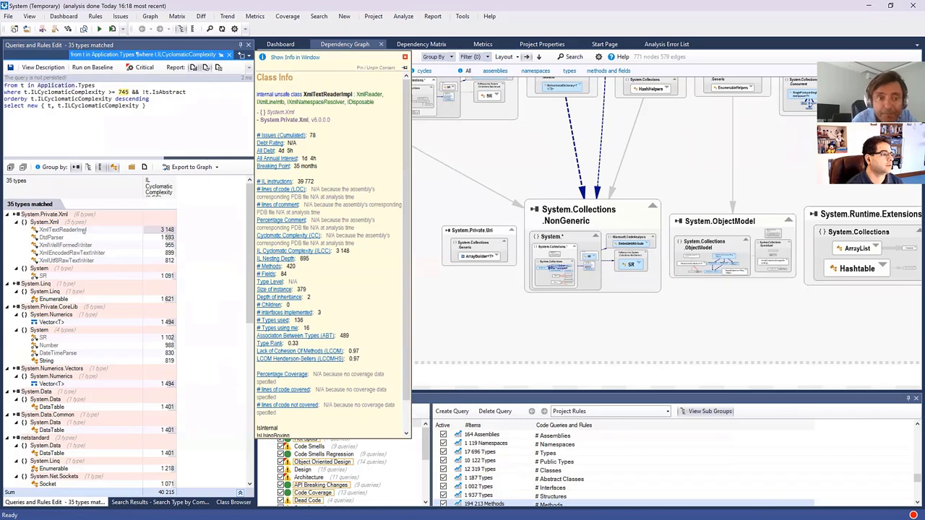
click(54, 230)
mouse_move(175, 258)
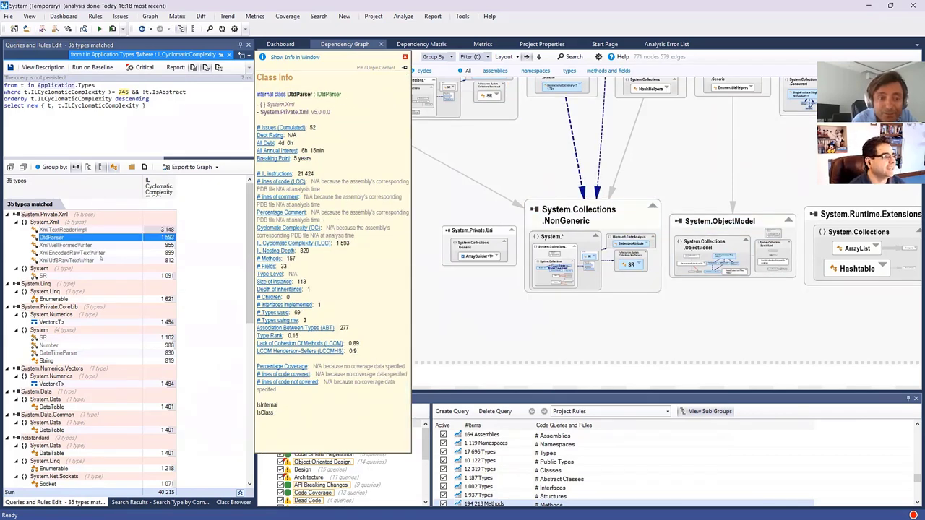
scroll(94, 246, down, 12)
click(159, 185)
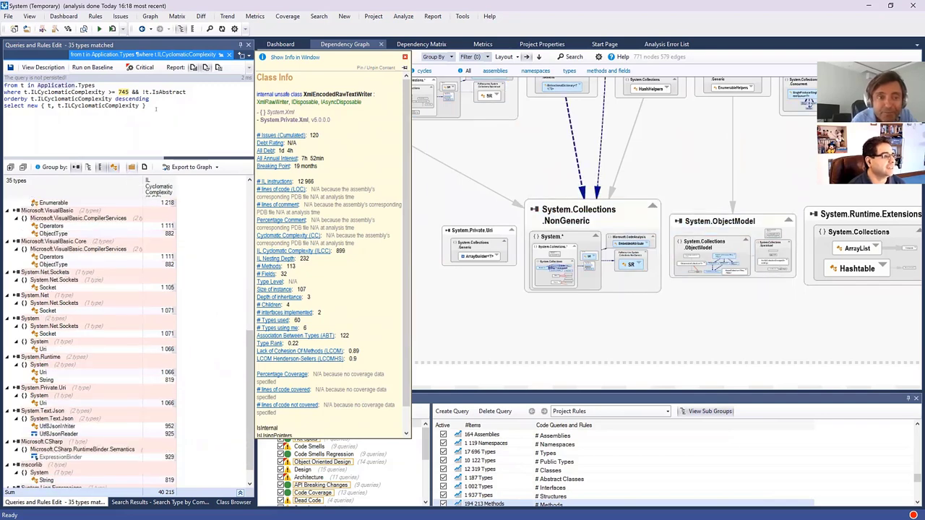
drag(146, 105, 4, 84)
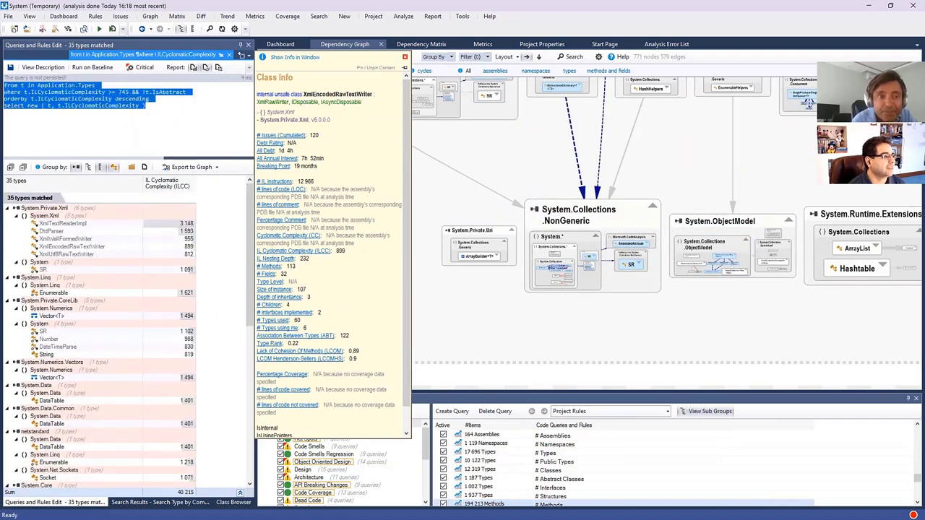
click(137, 108)
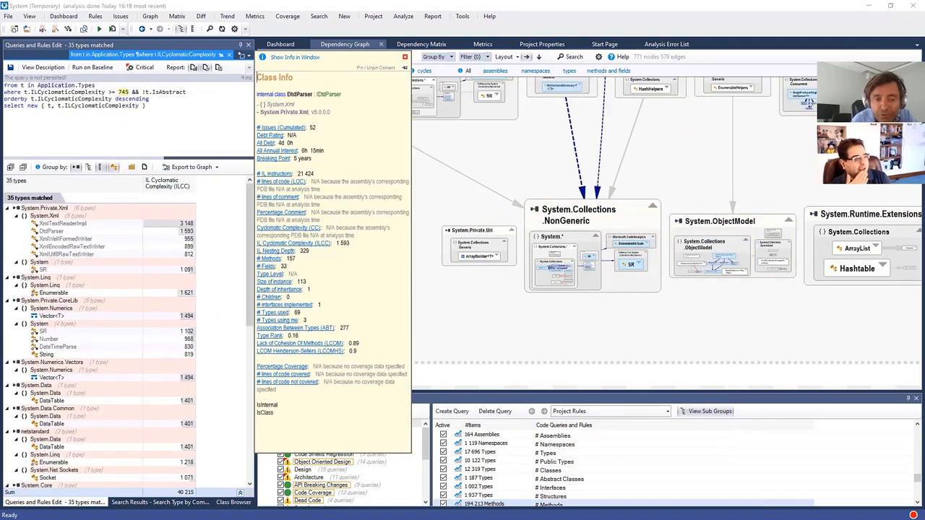
click(405, 57)
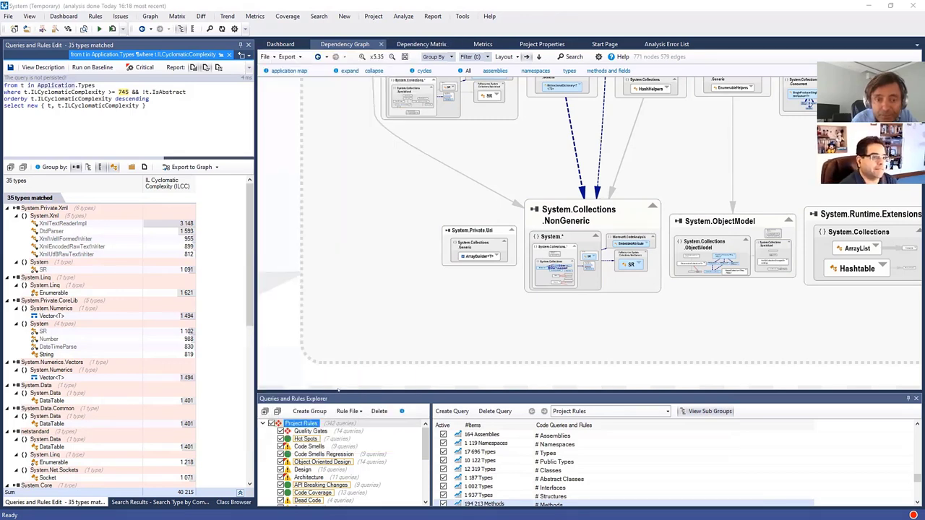
Open the Code Smells rule "Avoid types with too many methods" and enlarge its source code area
click(308, 447)
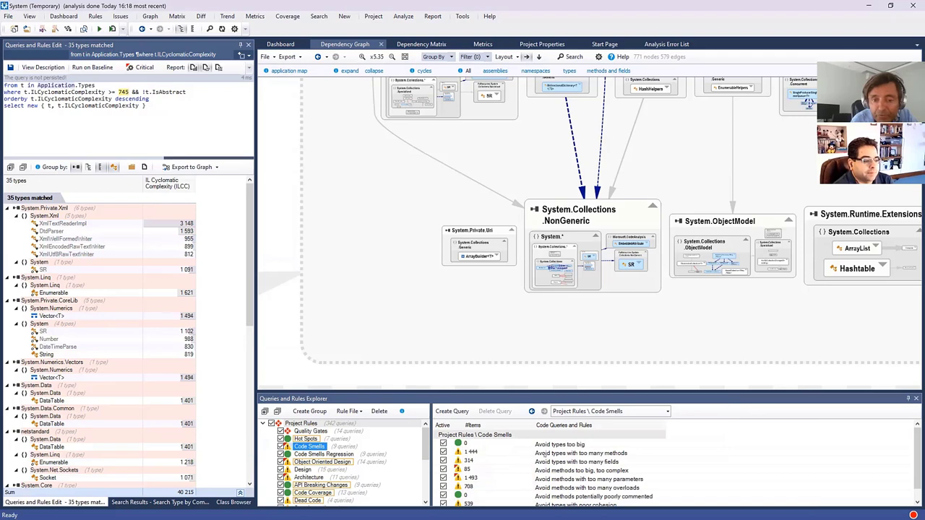
click(473, 453)
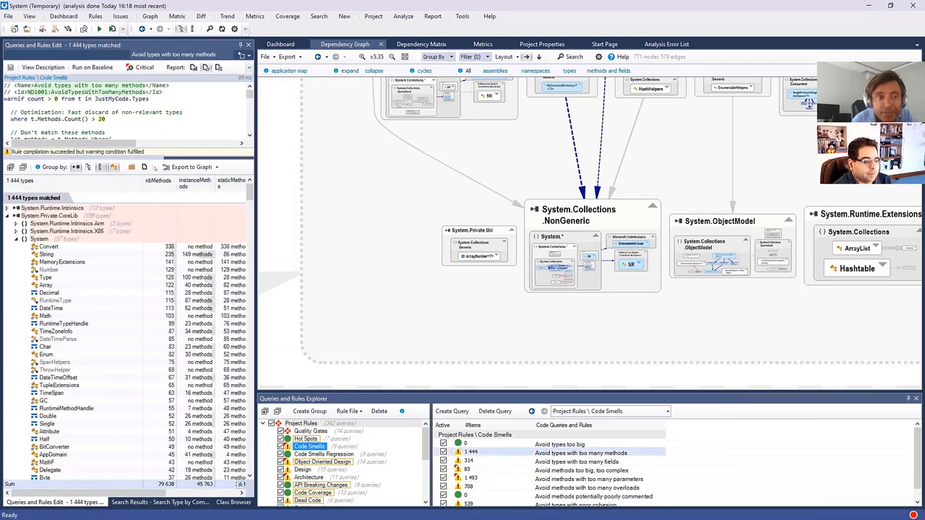
drag(172, 162, 172, 202)
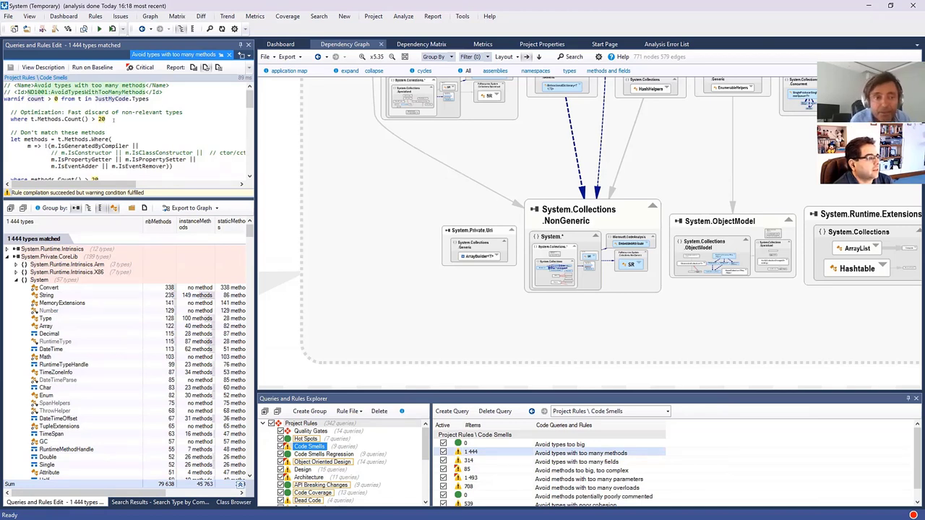
Read through the rule's source, from the excluded methods filter to the debt formula and description comments
scroll(113, 120, down, 2)
drag(29, 106, 193, 120)
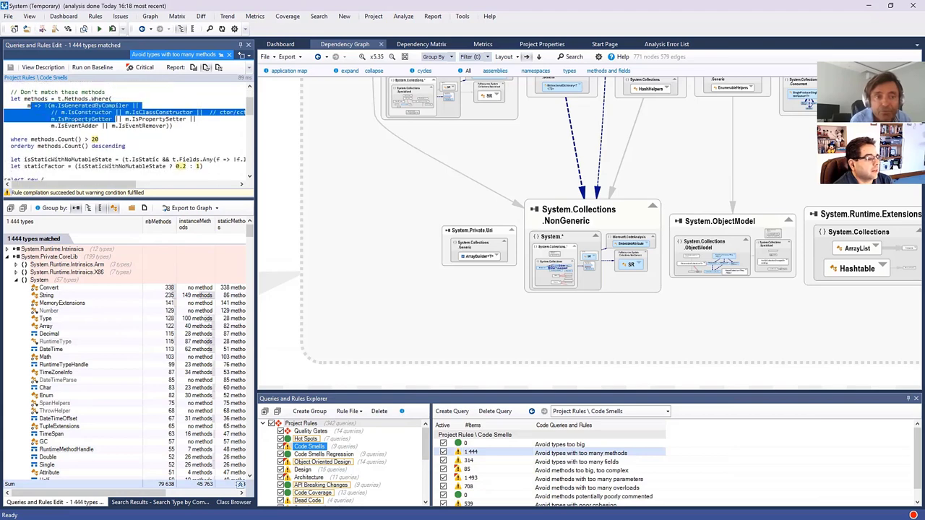
click(92, 131)
scroll(92, 131, down, 6)
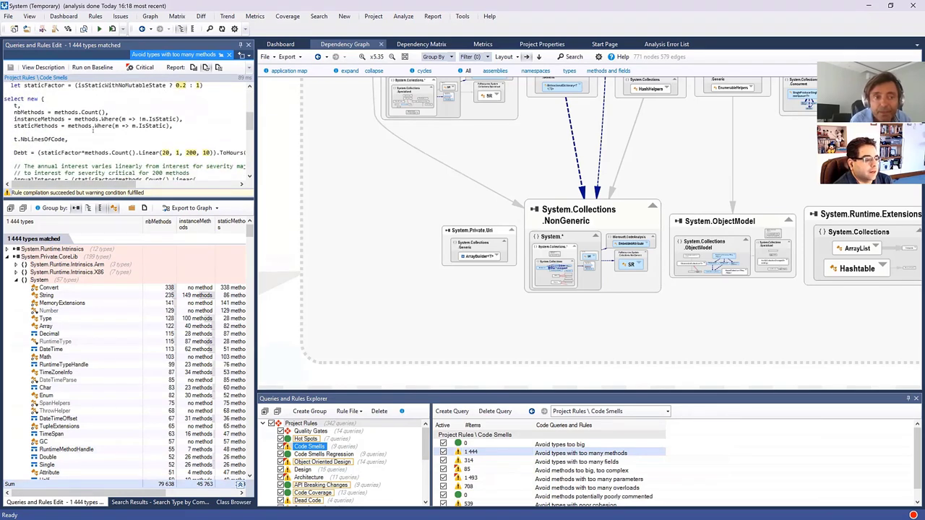
scroll(92, 132, down, 3)
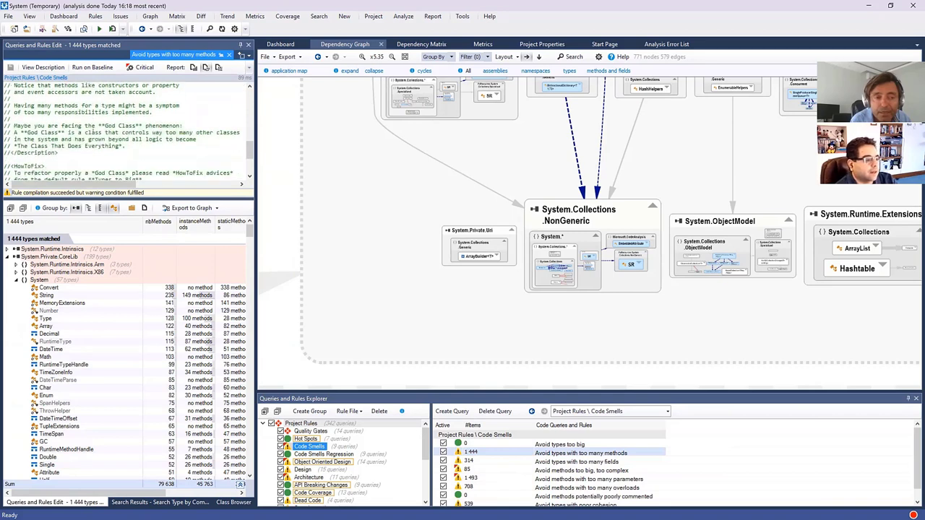
Read the rule's formatted description and how-to-fix advice in an enlarged view, and compare them with the Description comments in its source
click(43, 67)
click(43, 67)
click(43, 67)
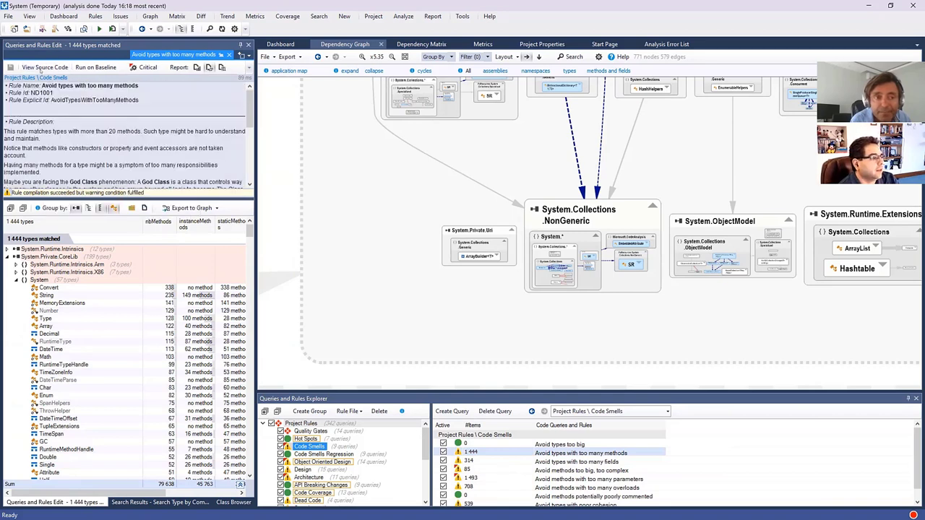
drag(127, 199, 127, 307)
drag(4, 131, 63, 199)
drag(5, 228, 98, 271)
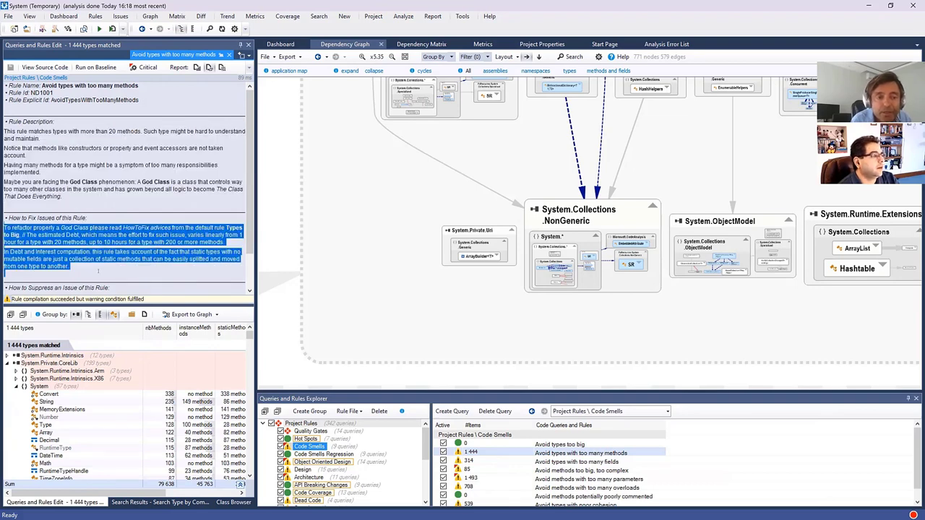
click(98, 271)
click(44, 67)
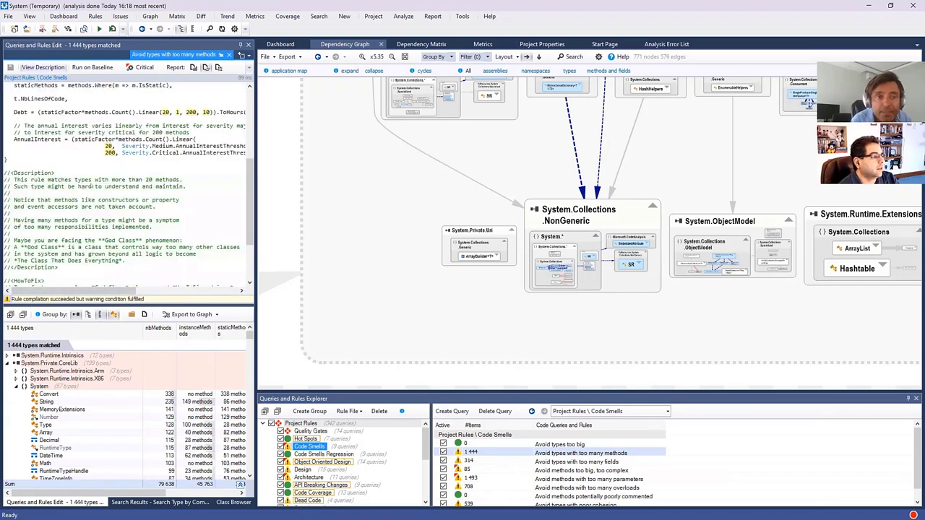
drag(3, 172, 139, 274)
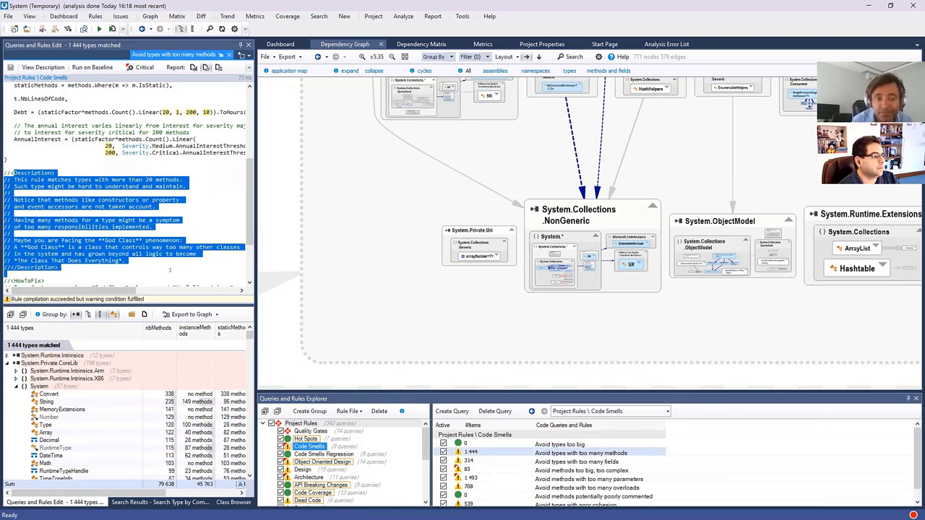
Select the String type in the rule's matched types and dismiss the assertion and unhandled exception dialogs
click(191, 401)
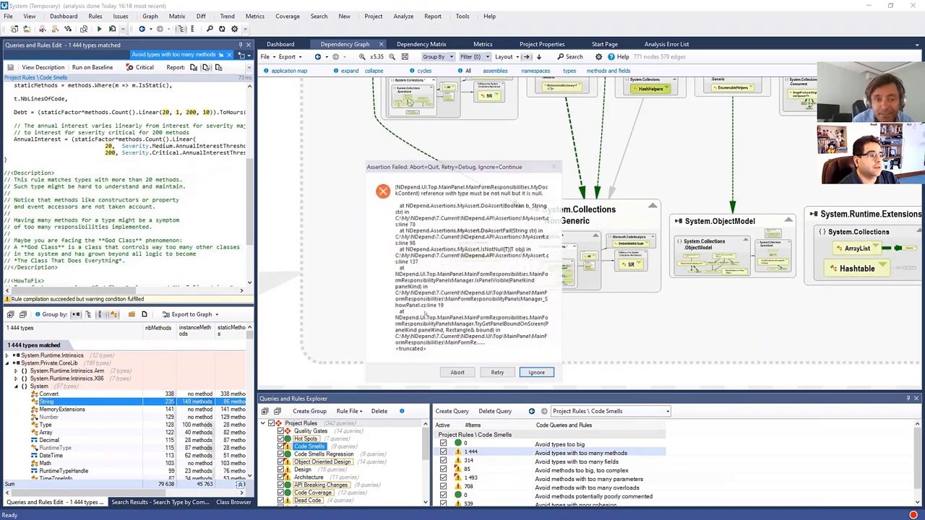
click(533, 374)
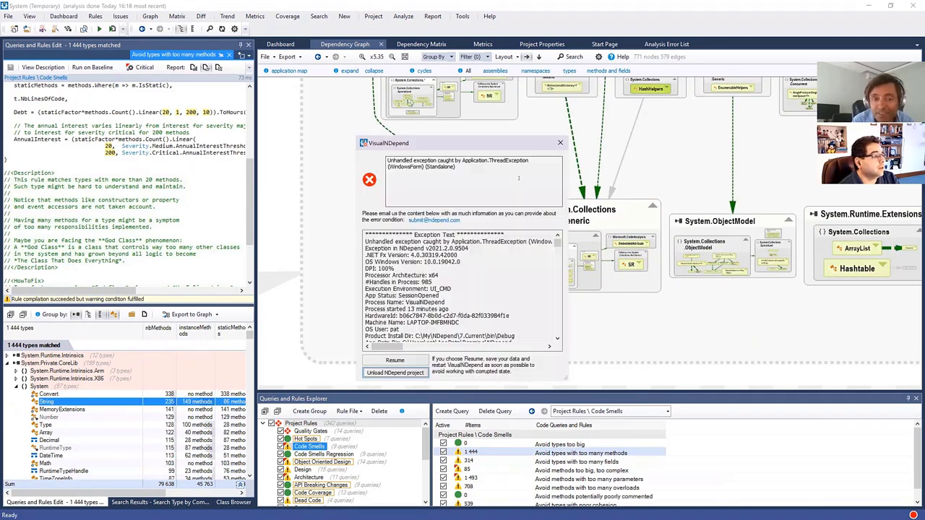
click(559, 142)
Switch to Visual Studio with the NopCommerce solution, view the About information of the NDepend extension and close it
click(489, 16)
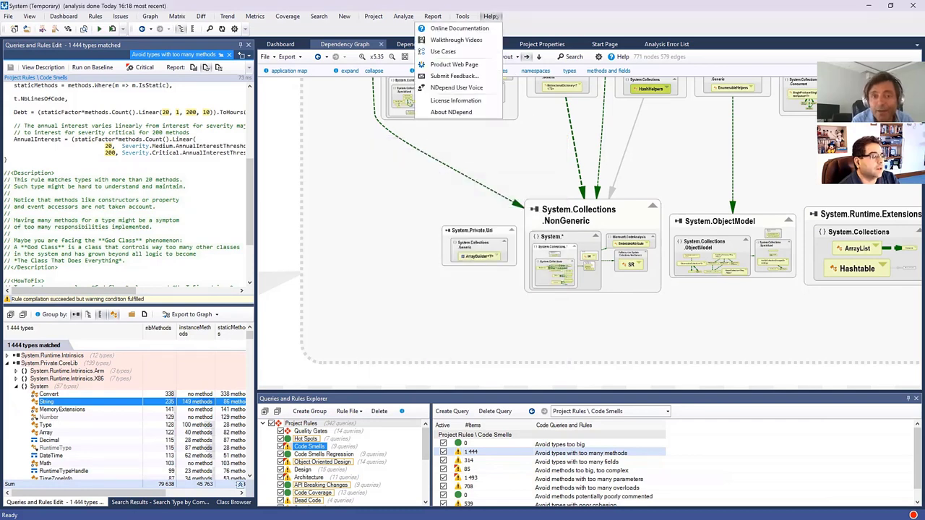
click(438, 198)
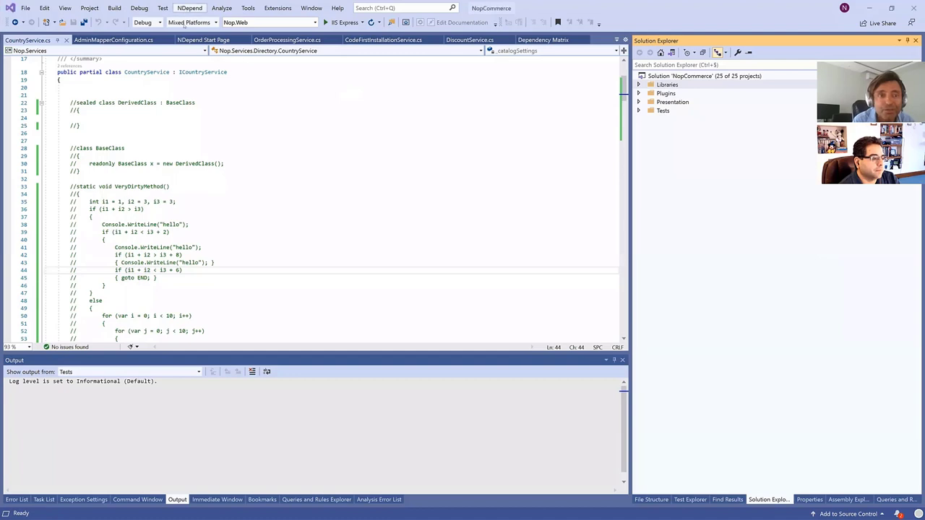
click(189, 8)
mouse_move(144, 258)
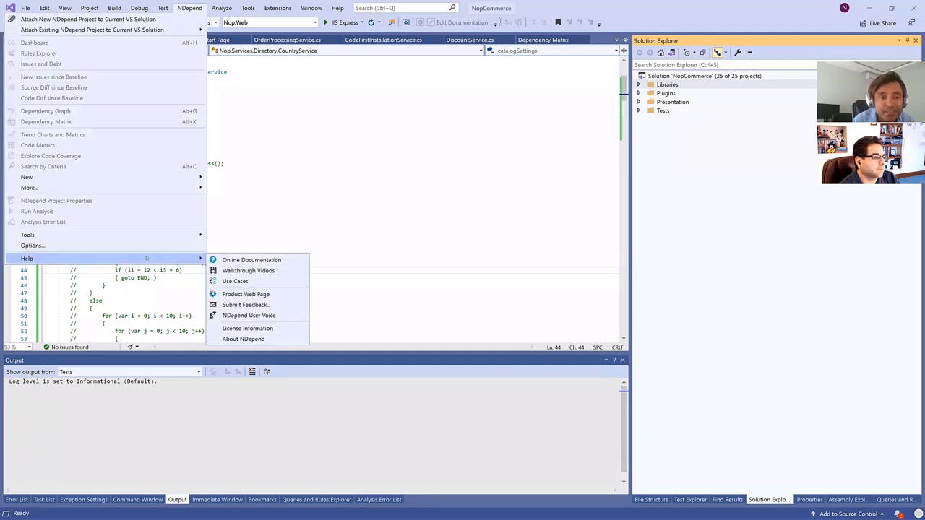
click(242, 339)
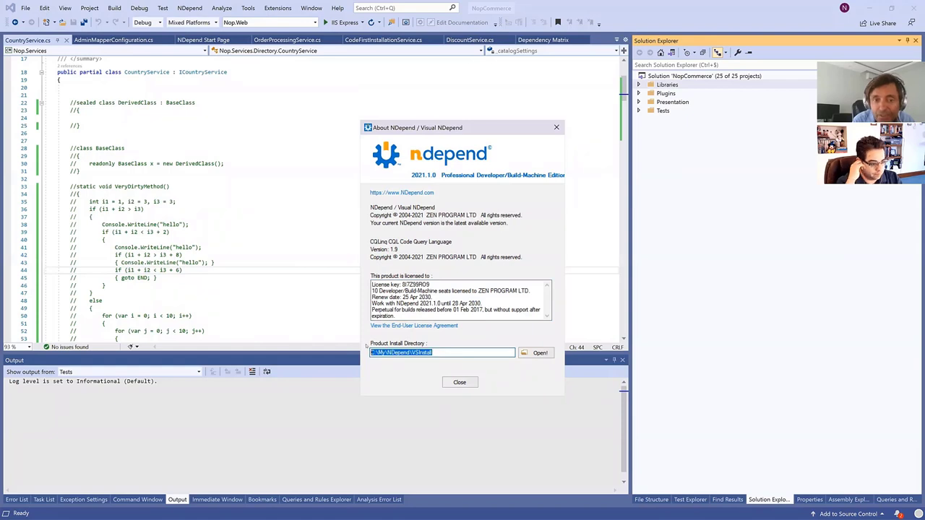
click(460, 383)
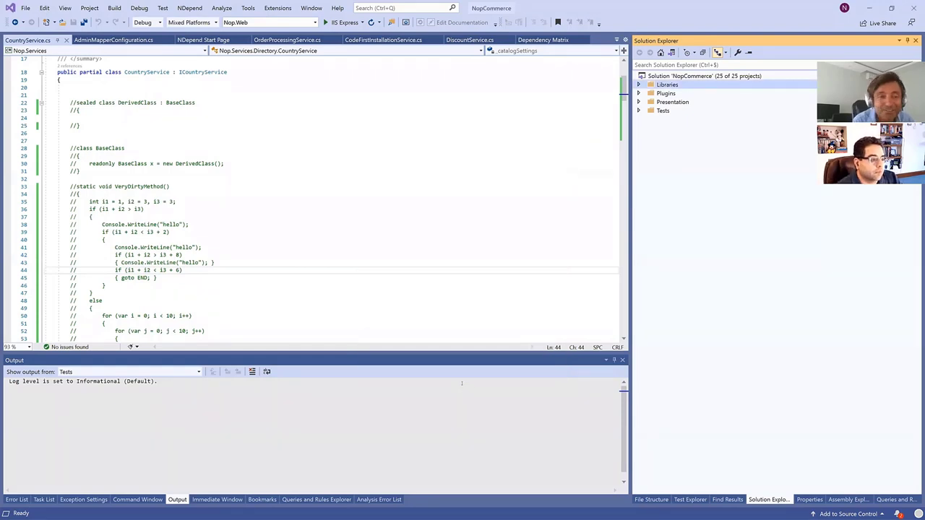
Look through the NopCommerce solution structure, collapsing Nop.Services, expanding Plugins and checking the Tests projects
click(336, 166)
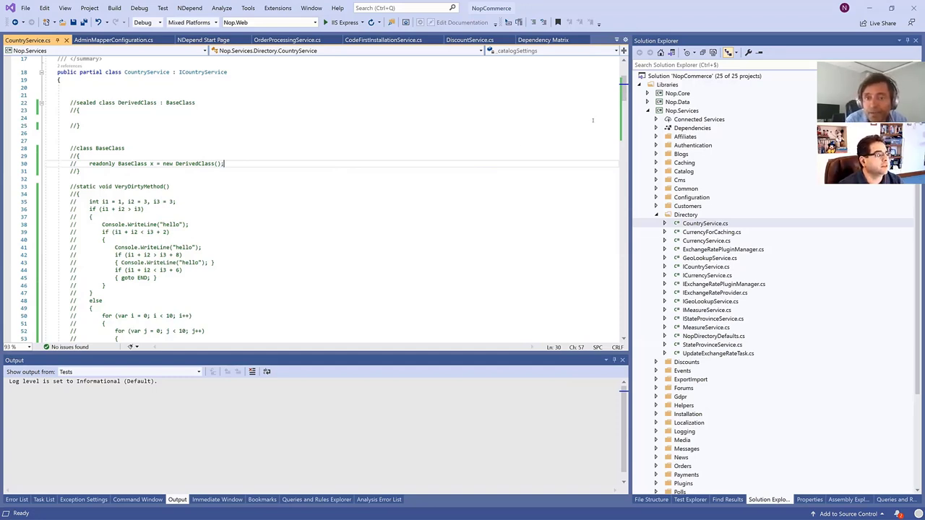
click(647, 111)
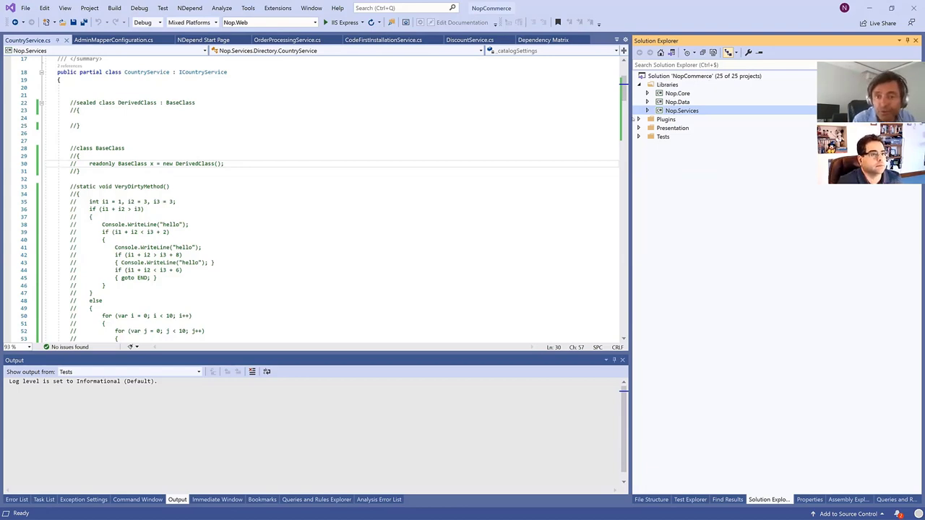
click(638, 119)
click(638, 267)
click(638, 267)
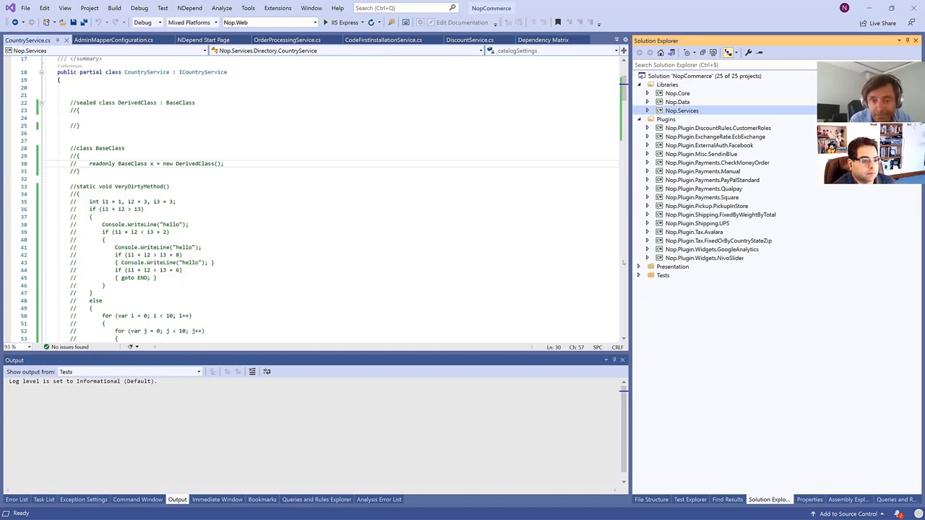
click(638, 276)
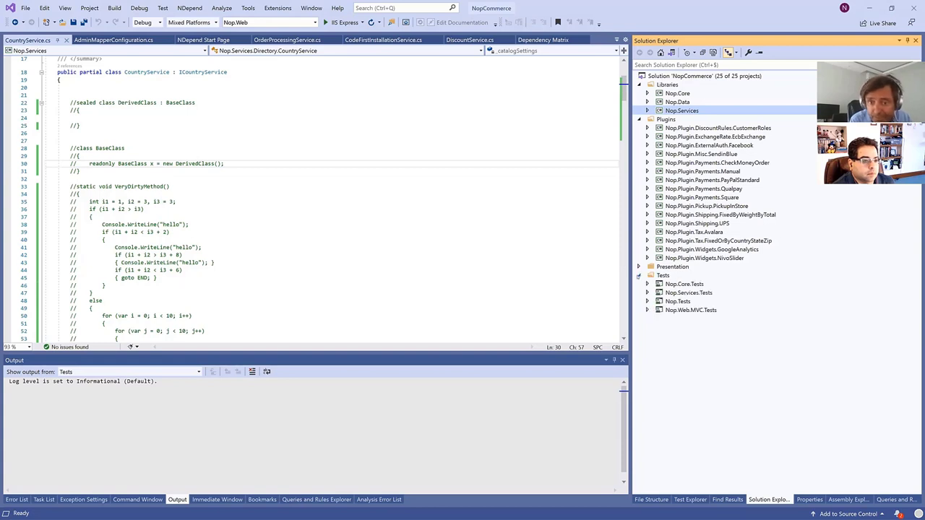
click(638, 275)
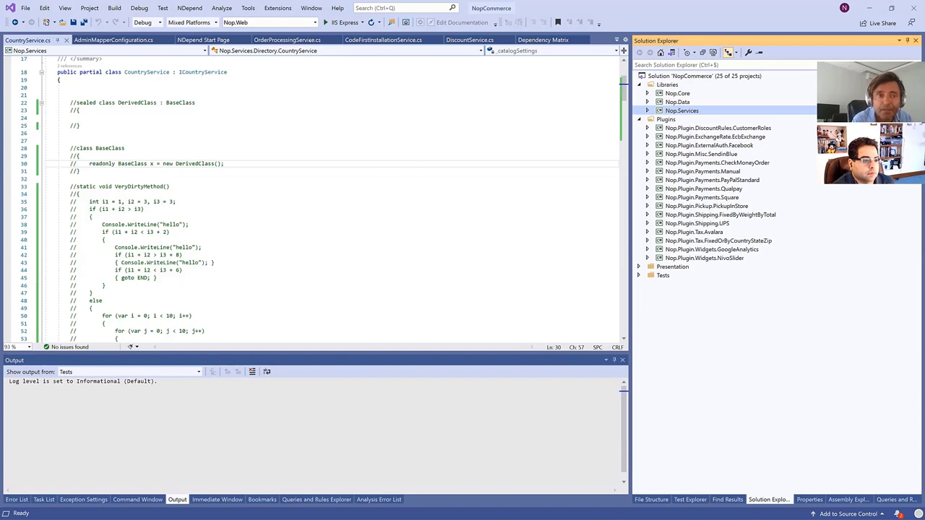
click(197, 9)
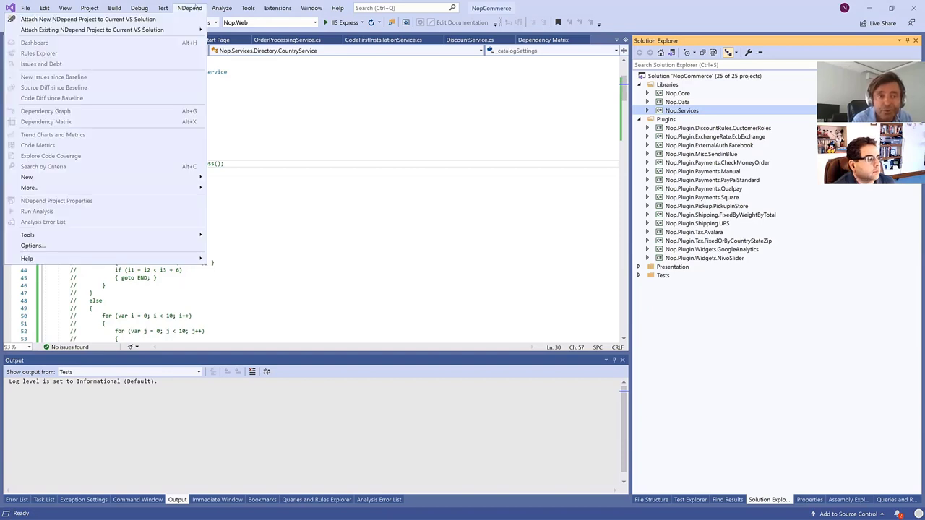
click(196, 8)
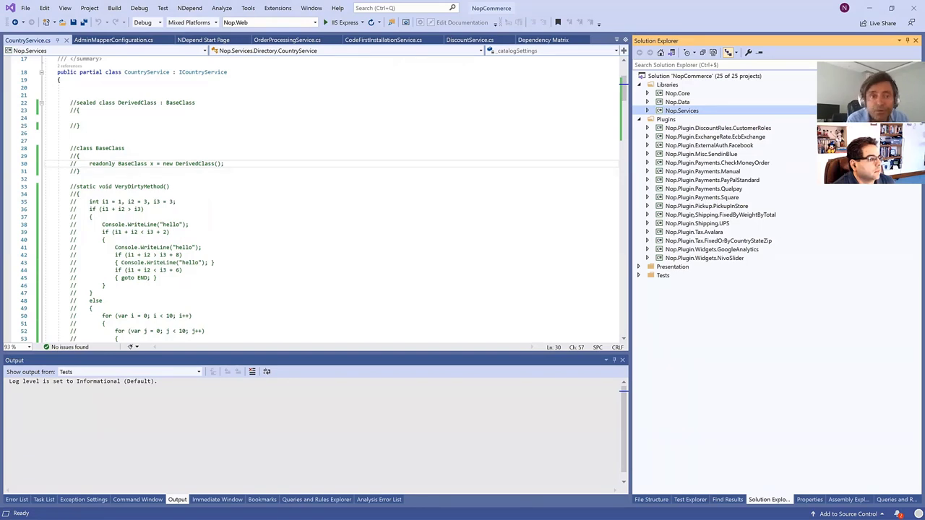
click(190, 8)
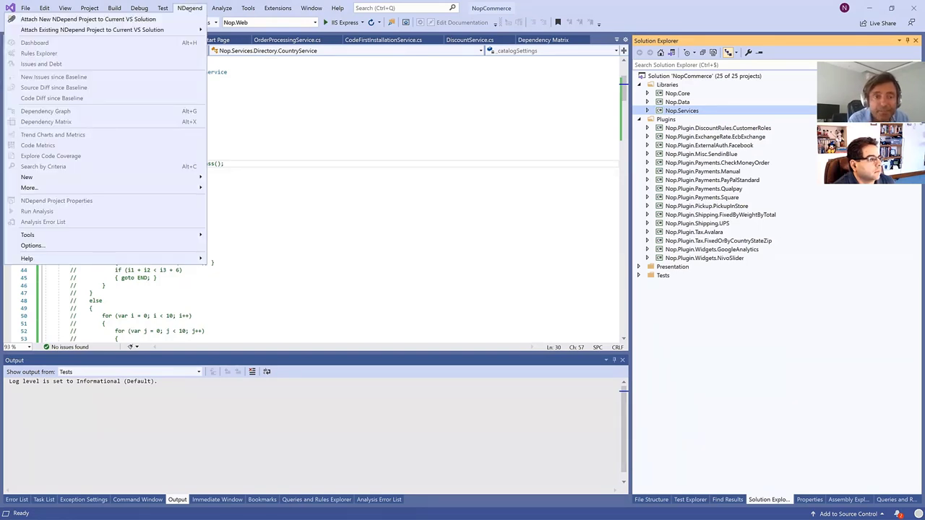
click(203, 9)
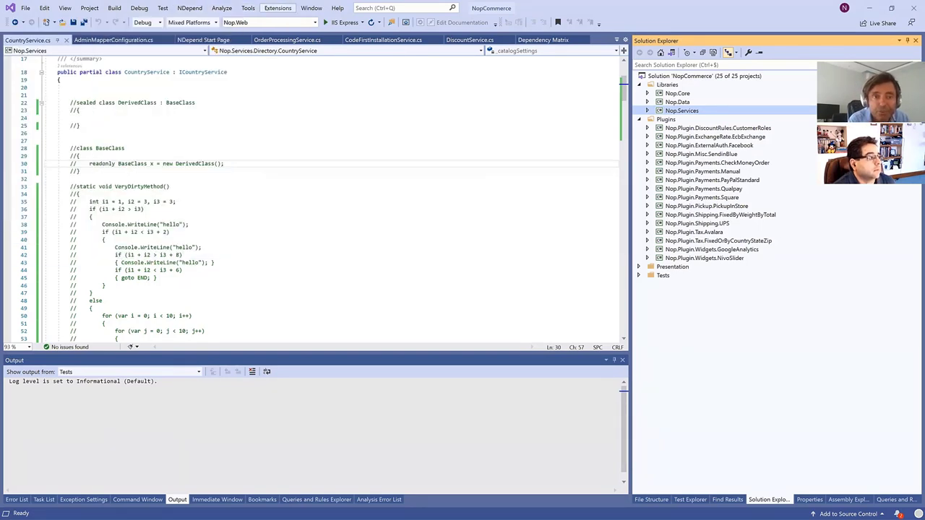
click(277, 8)
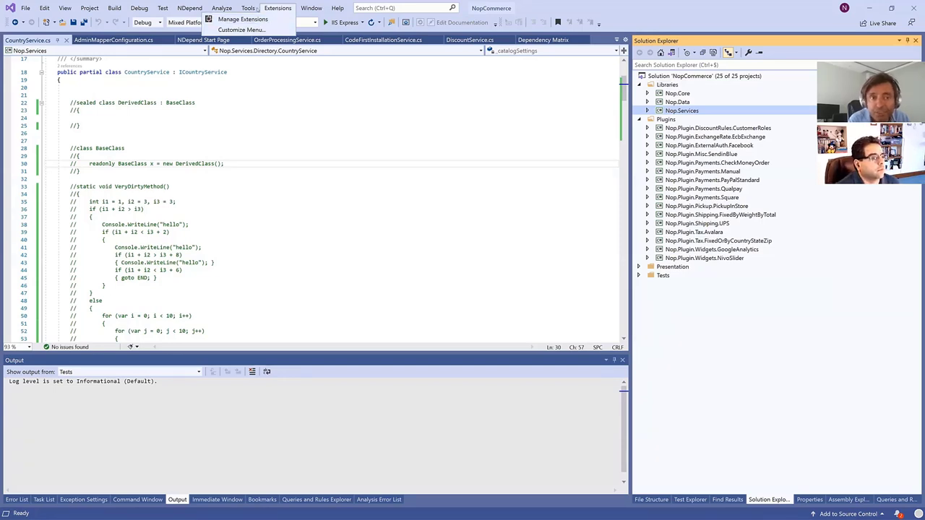
Start attaching a new NDepend project to the current solution, enlarge its dialog and review the included and filtered-out assemblies
mouse_move(195, 9)
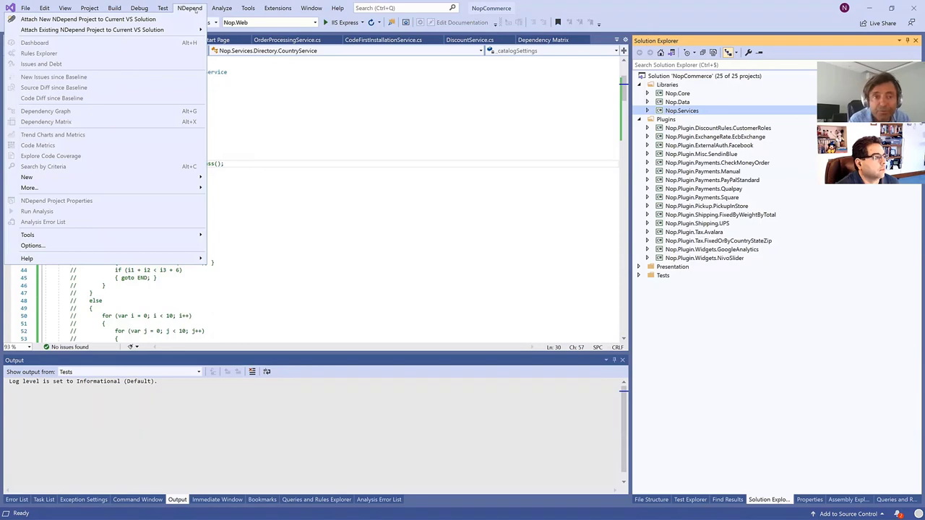
mouse_move(281, 10)
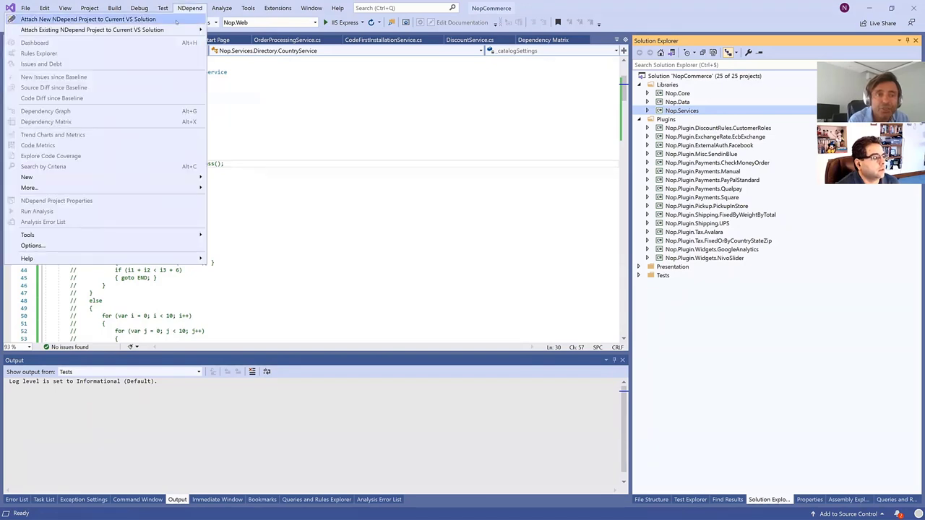
click(175, 21)
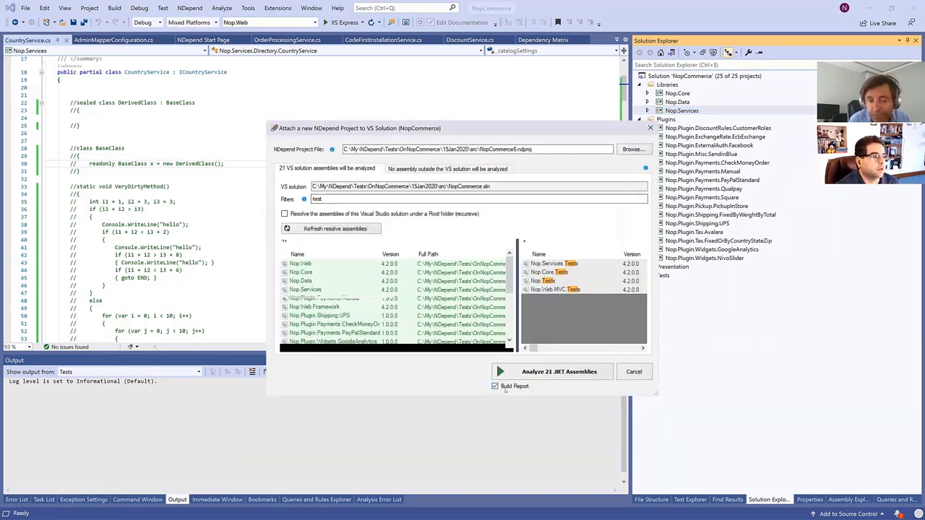
drag(510, 275, 509, 316)
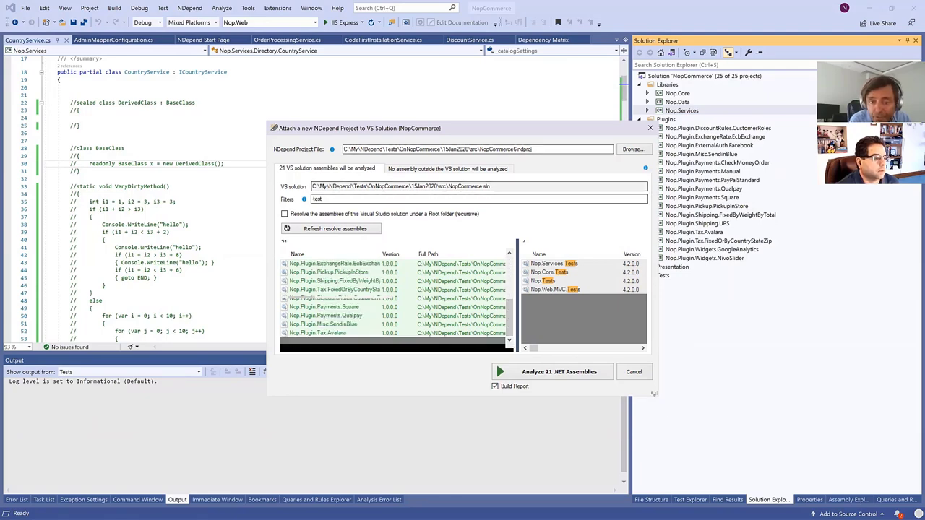
drag(654, 394, 690, 435)
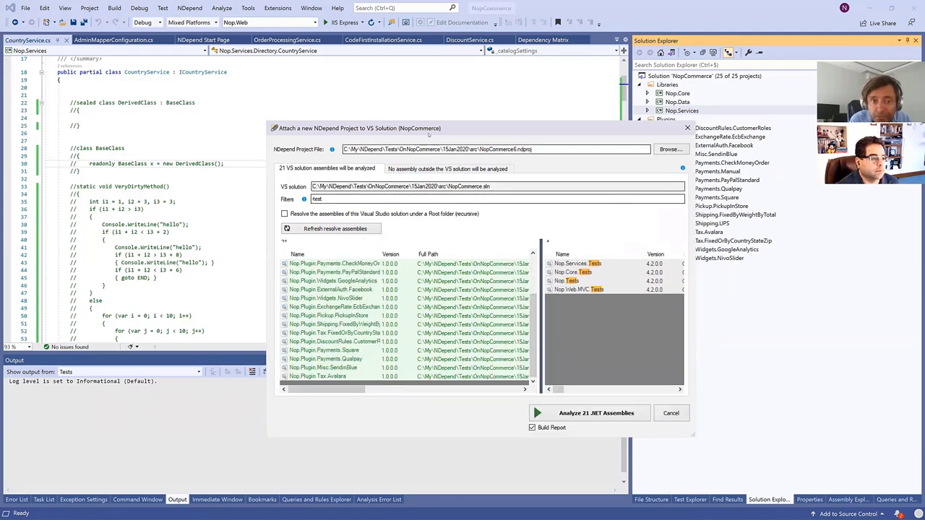
scroll(351, 310, up, 3)
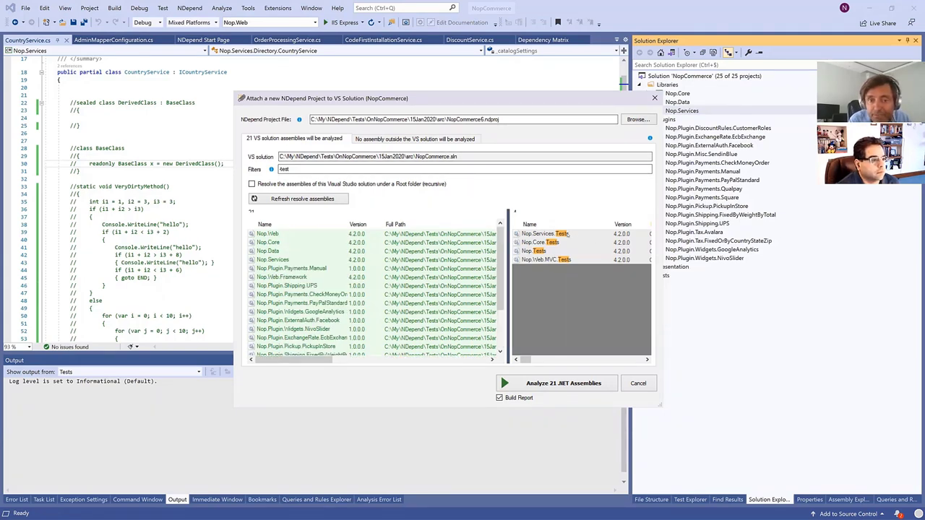
Check the assembly name filter and analyze the 21 .NET assemblies with the report build enabled
double_click(312, 169)
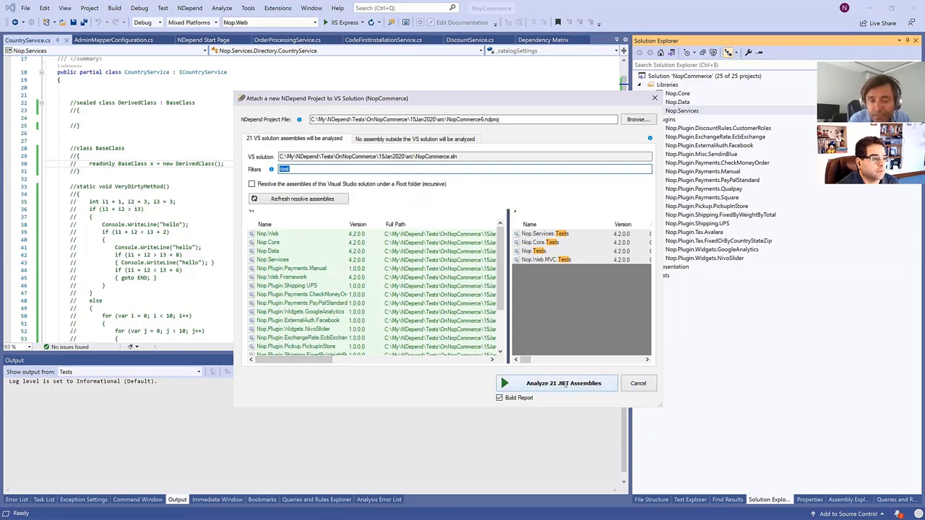
click(534, 383)
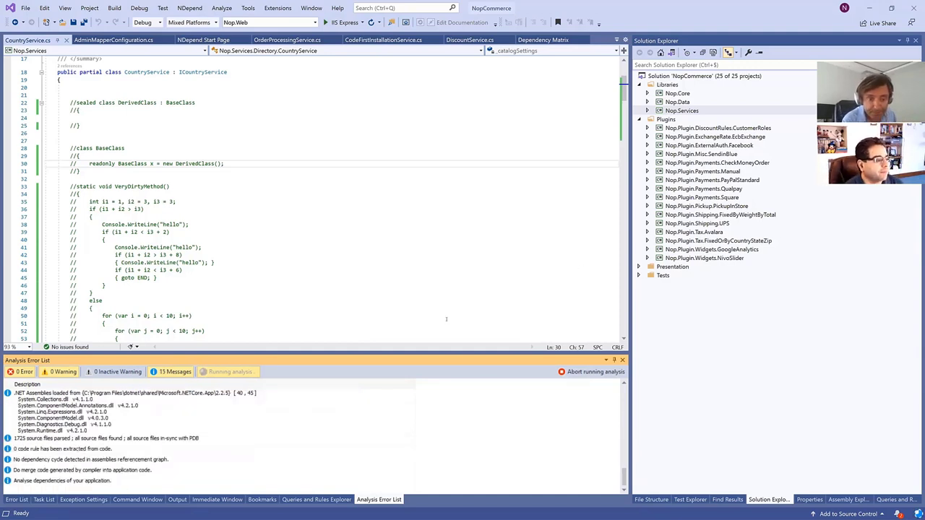
click(192, 479)
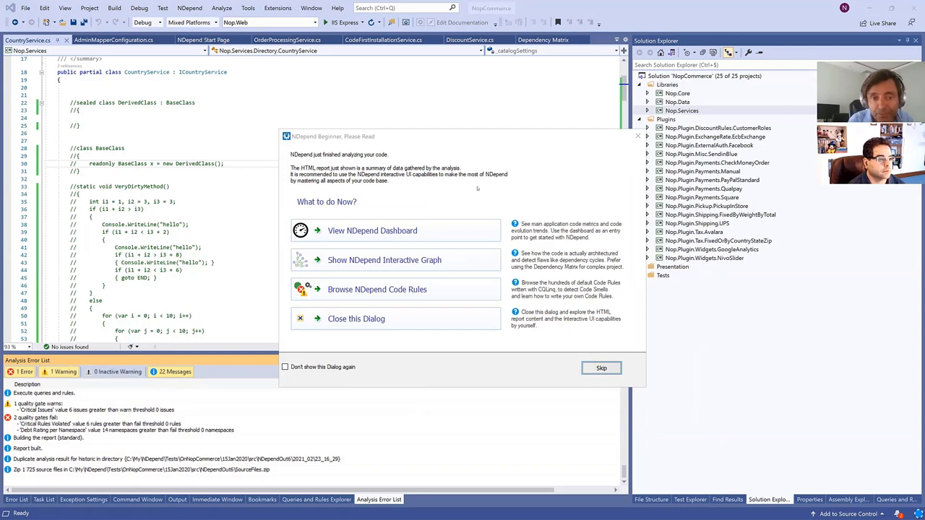
Switch to the NDepend HTML report in the browser and look over its summary, diagrams and application metrics
click(340, 136)
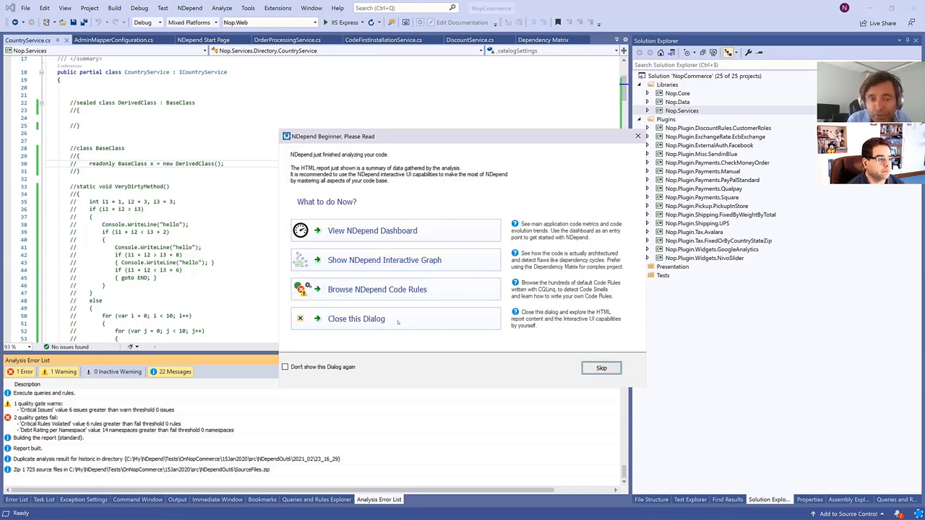
click(390, 260)
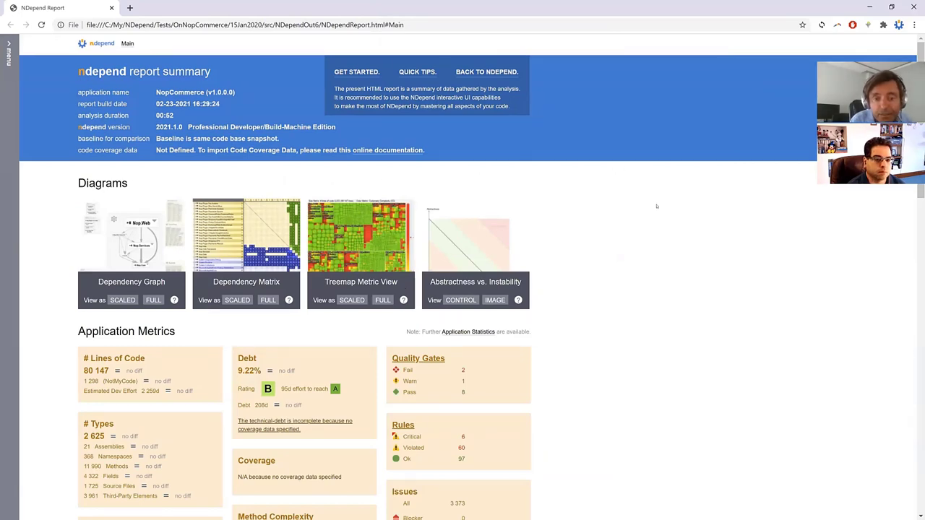
scroll(649, 218, down, 3)
scroll(649, 217, up, 3)
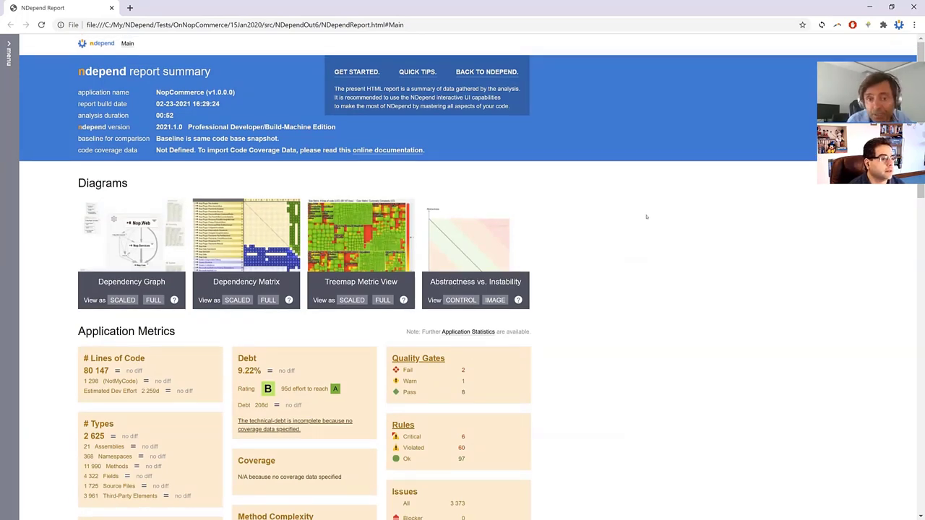
scroll(647, 217, down, 2)
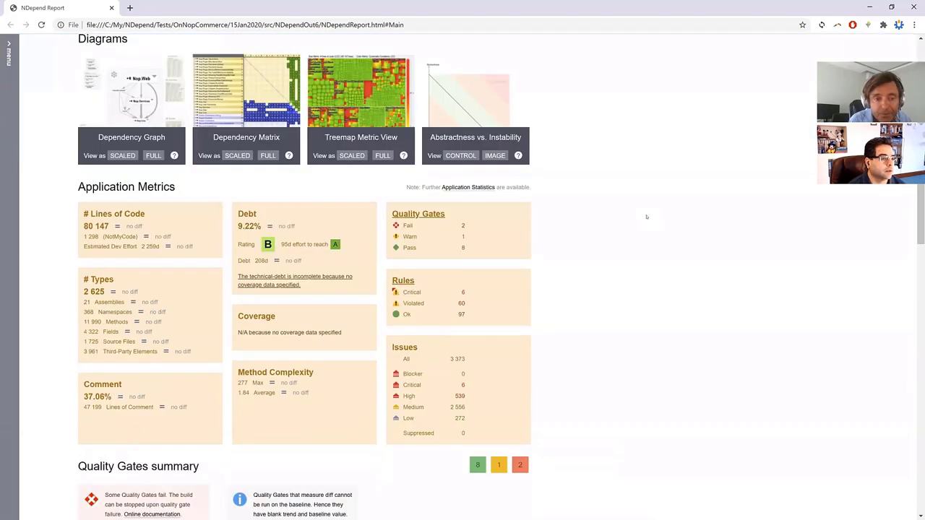
Examine the report's lines of code, types, debt and issues metrics, and go to the Rules summary
drag(85, 214, 540, 427)
click(604, 381)
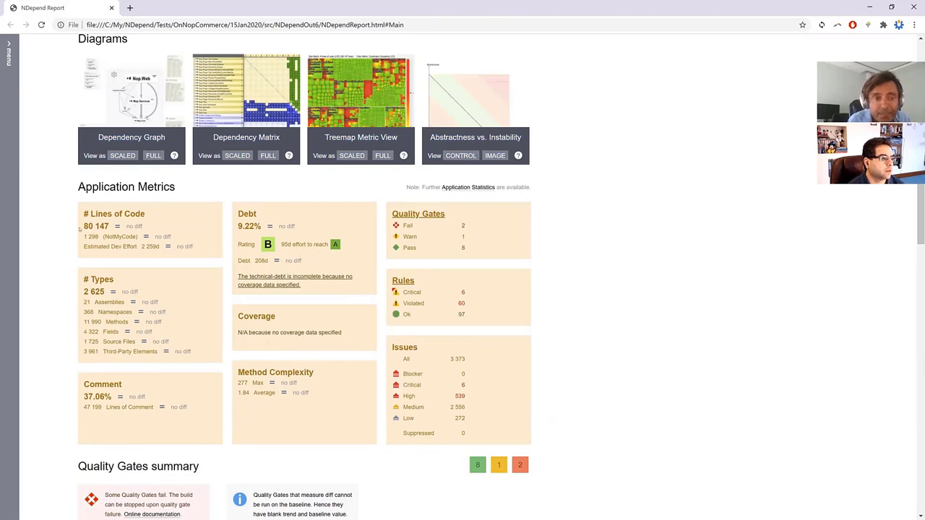
drag(83, 226, 110, 227)
drag(95, 291, 88, 292)
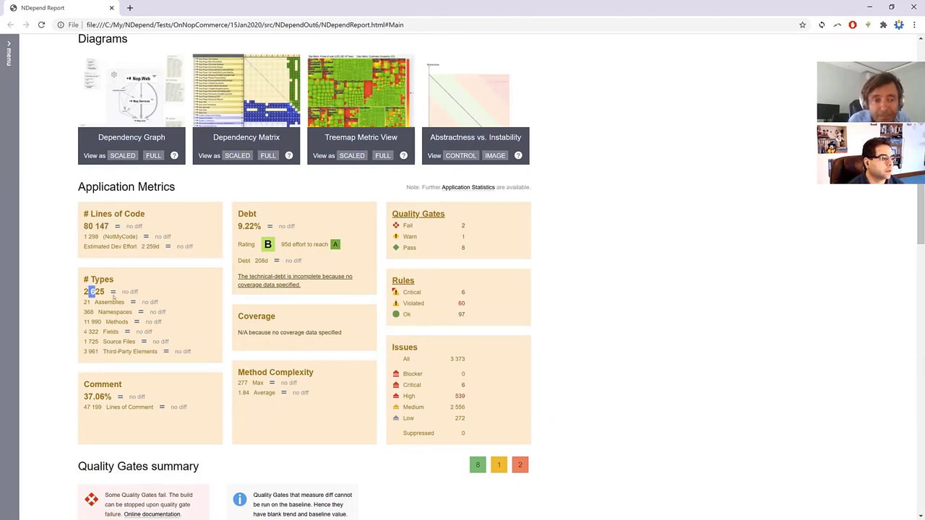
drag(264, 226, 238, 226)
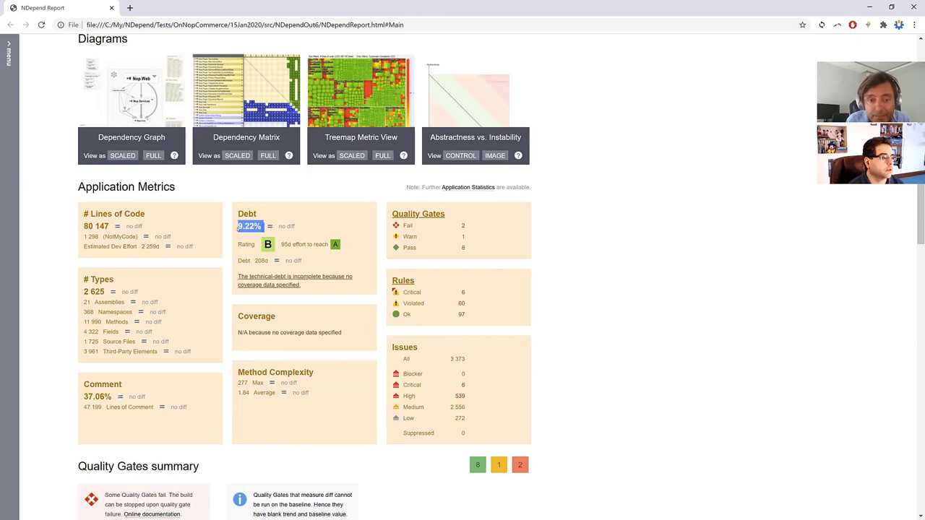
drag(480, 359, 448, 357)
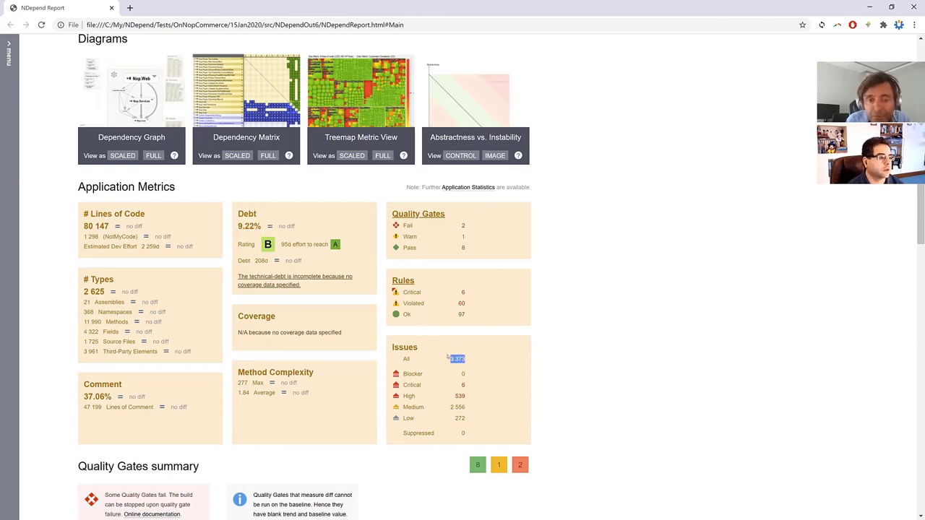
click(459, 289)
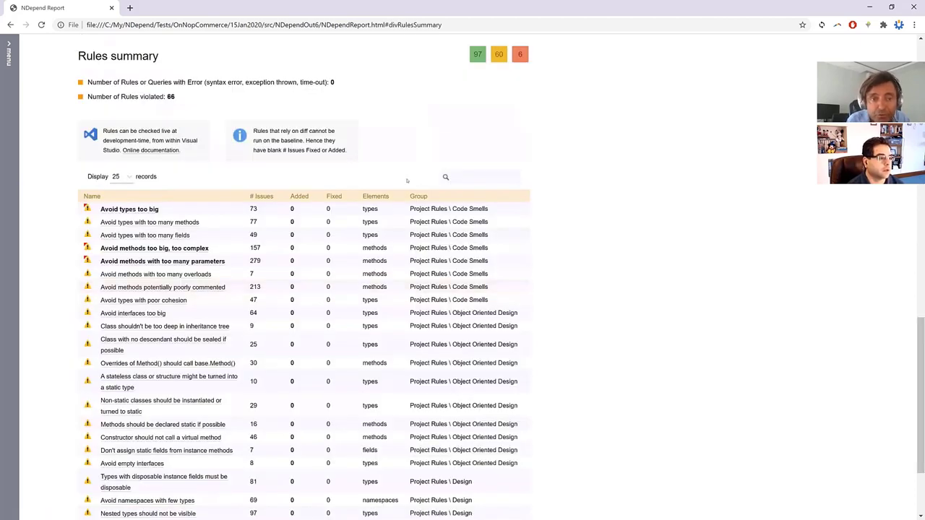
Look over the NDepend report again from its summary and application metrics down to the Quality Gates summary
scroll(388, 159, up, 2)
scroll(387, 158, up, 10)
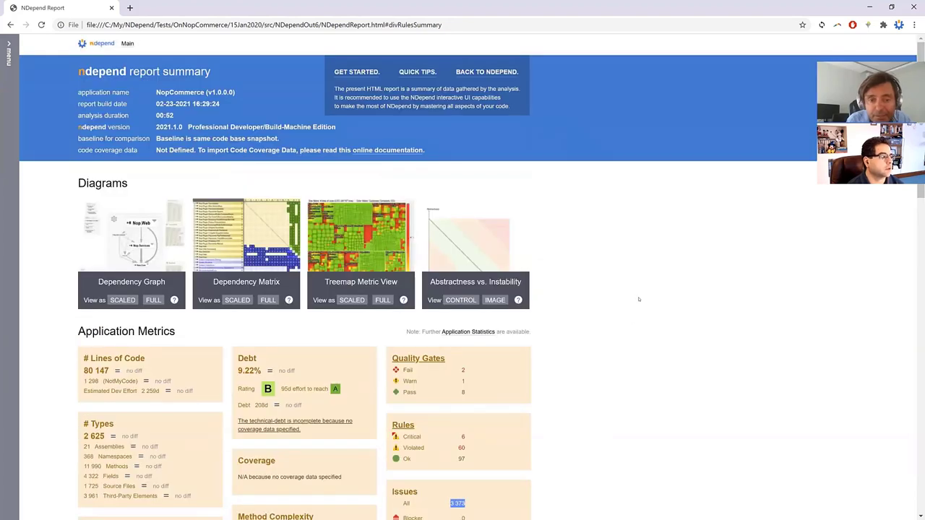
scroll(442, 280, down, 3)
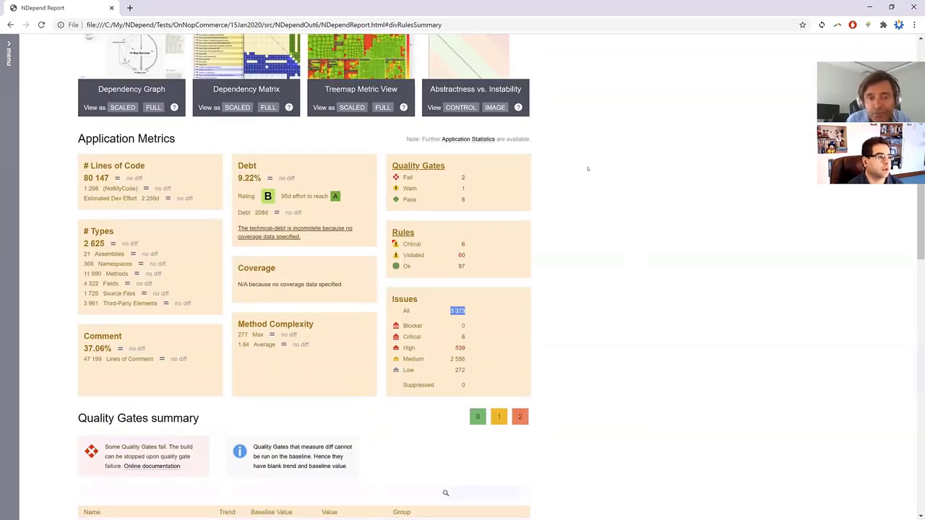
scroll(587, 168, down, 3)
scroll(587, 168, up, 1)
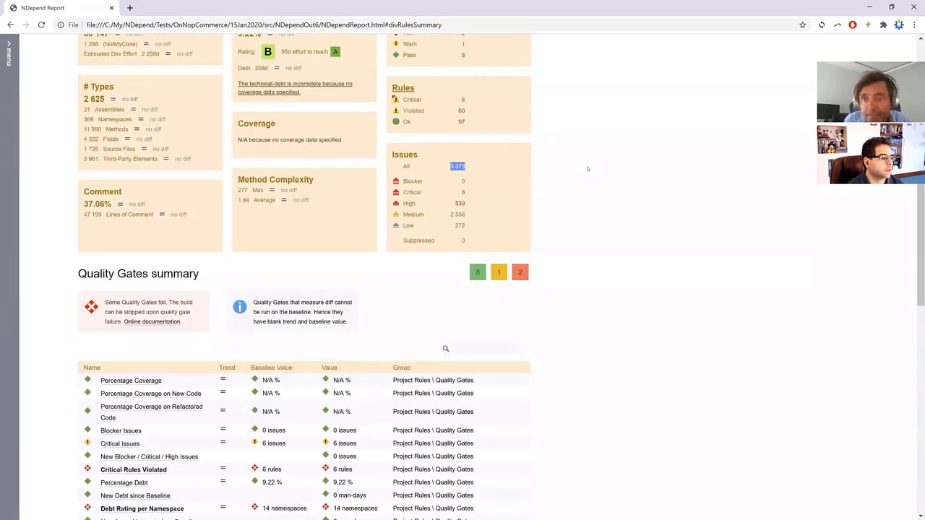
scroll(588, 169, down, 3)
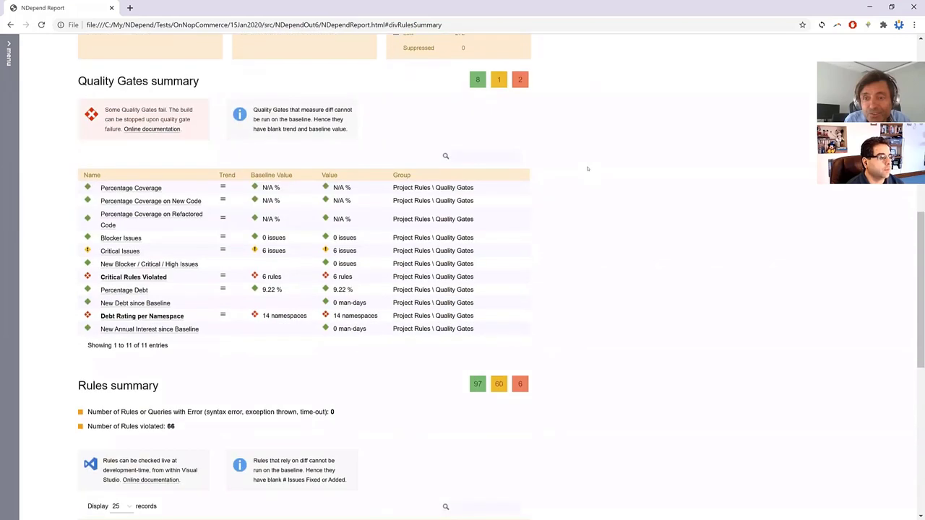
scroll(587, 169, up, 1)
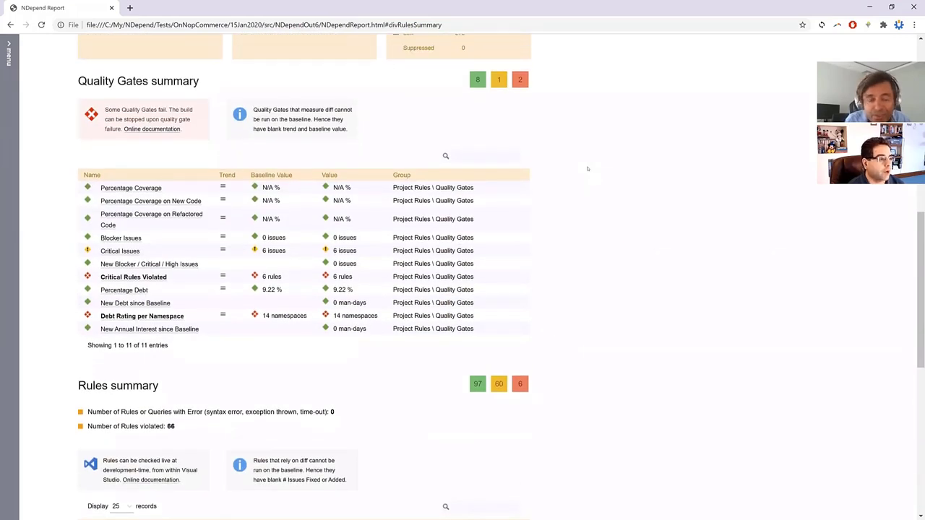
Go from the Quality Gates summary to the Percentage Debt quality gate and expand its query description
scroll(588, 168, up, 4)
scroll(587, 169, down, 1)
scroll(588, 169, down, 2)
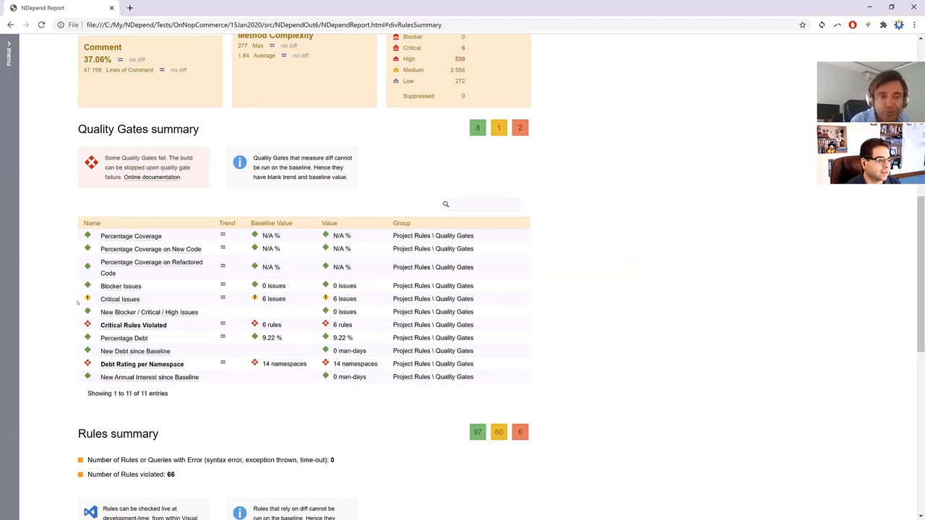
click(137, 338)
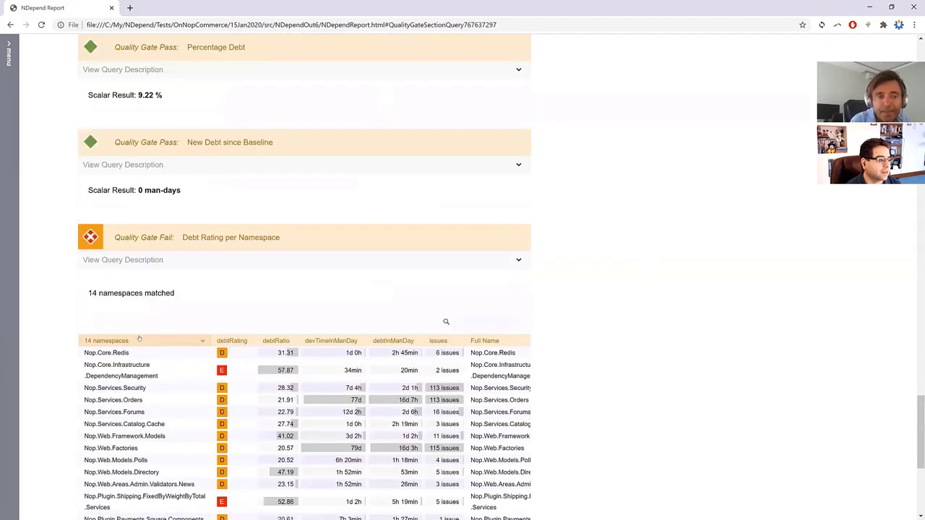
click(154, 70)
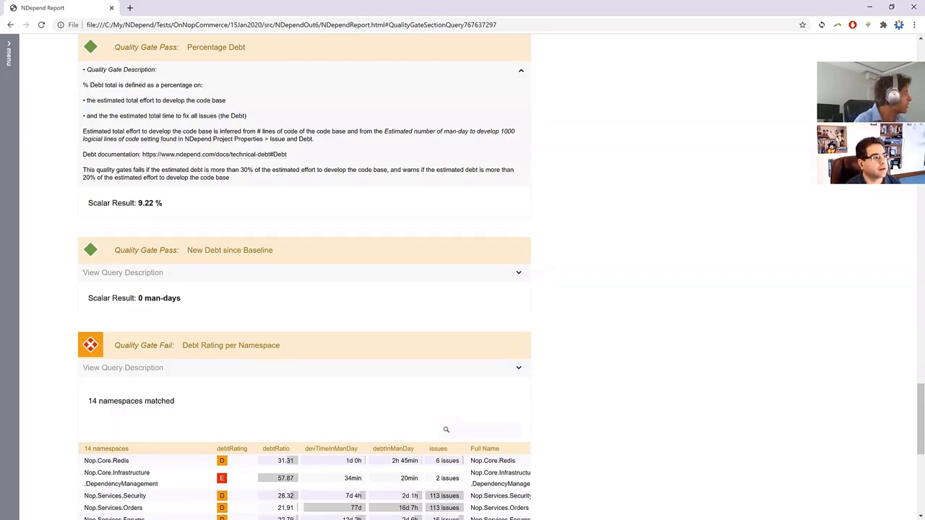
Switch to Visual Studio and show the project's Quality Gates rules in the Queries and Rules Explorer
key(alt+Tab)
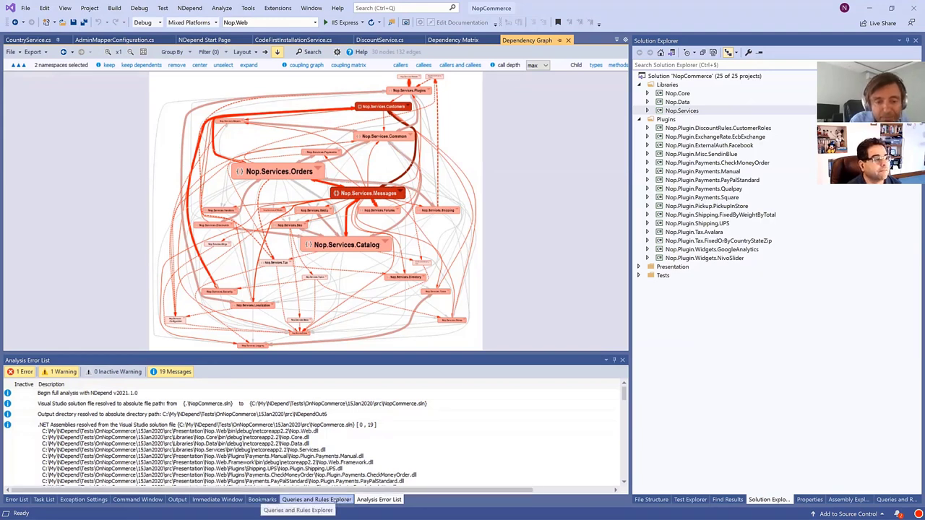
click(316, 500)
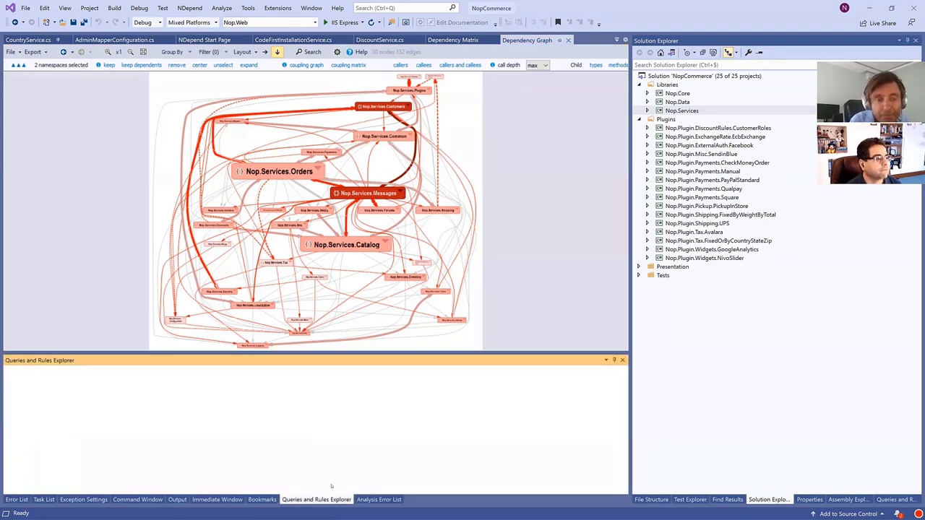
click(190, 8)
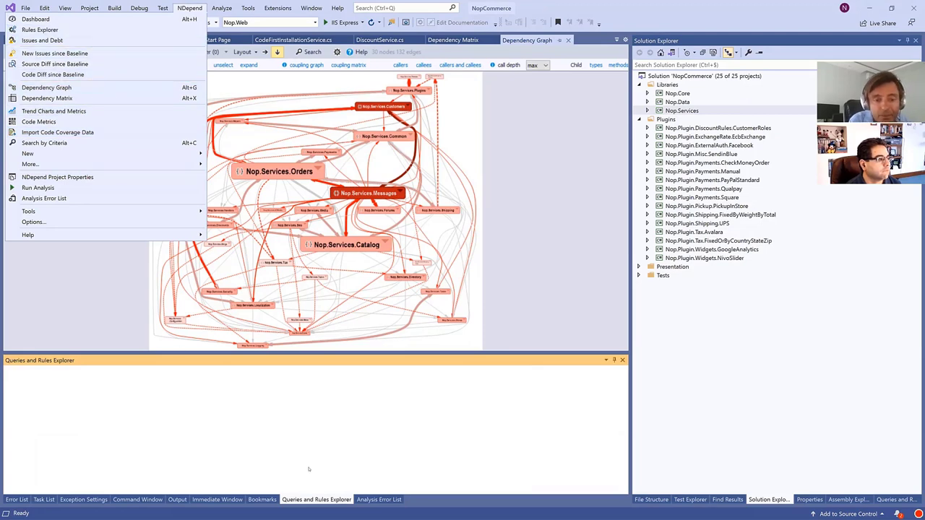
mouse_move(200, 235)
click(268, 352)
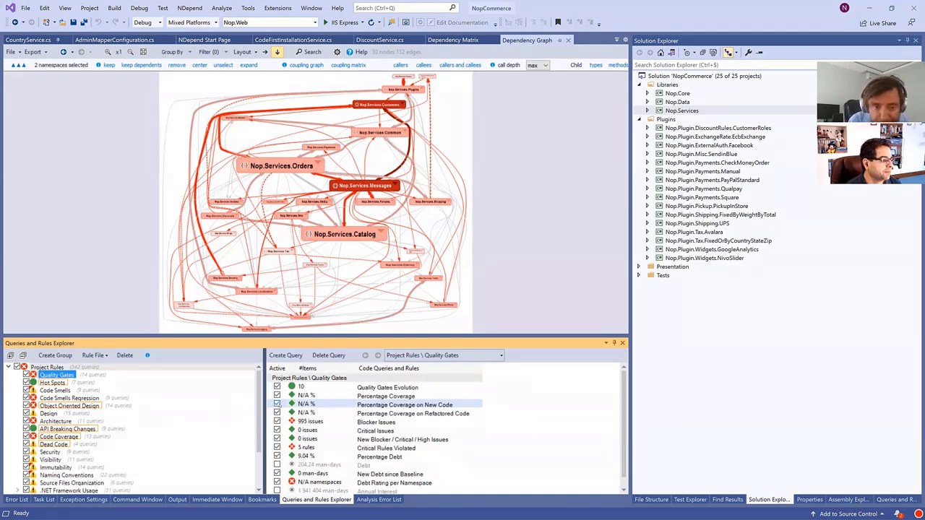
Open the Percentage Coverage quality gate and examine its declaration, failif and warnif thresholds and codeBase.PercentageCoverage expression
click(333, 396)
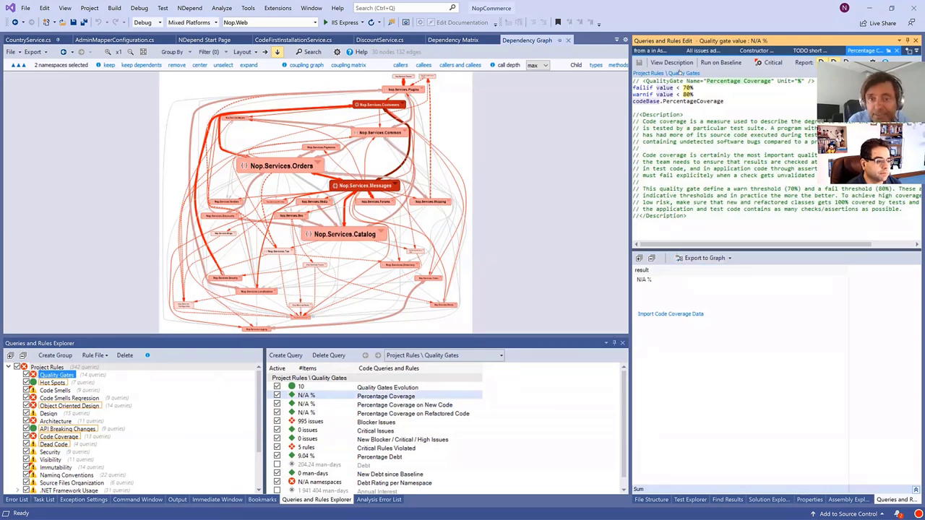
click(672, 63)
click(672, 63)
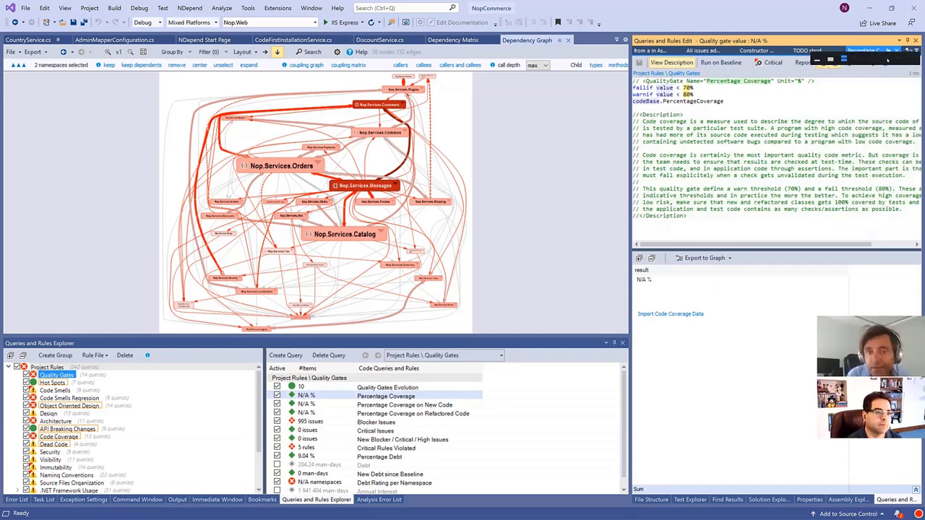
drag(724, 101, 683, 81)
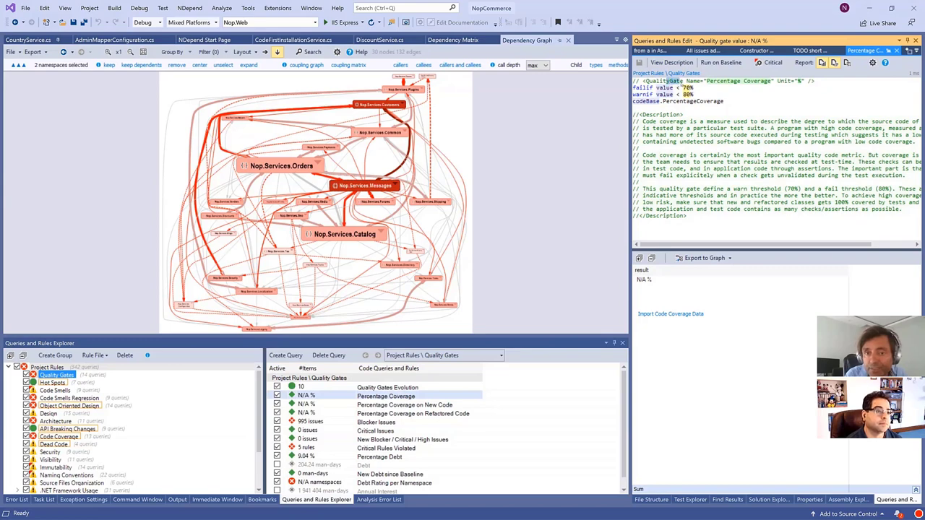
click(641, 88)
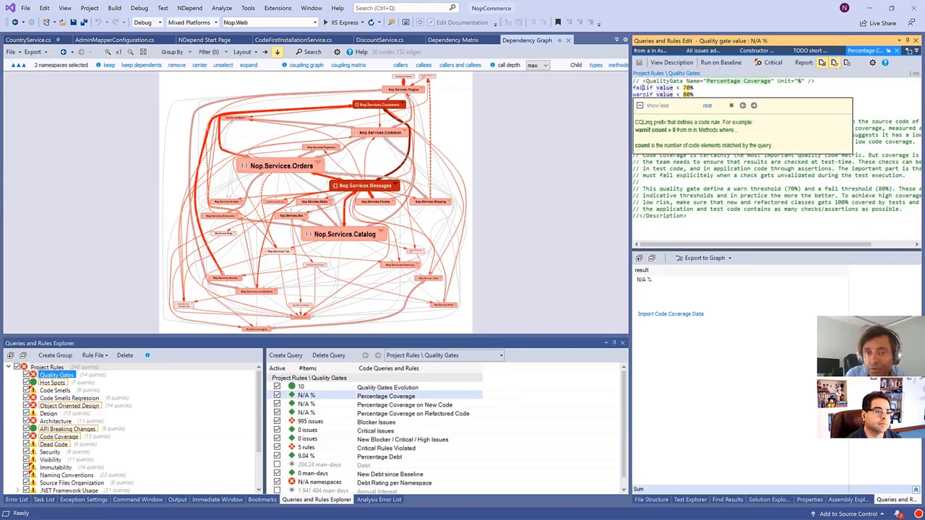
drag(700, 93, 635, 102)
click(728, 102)
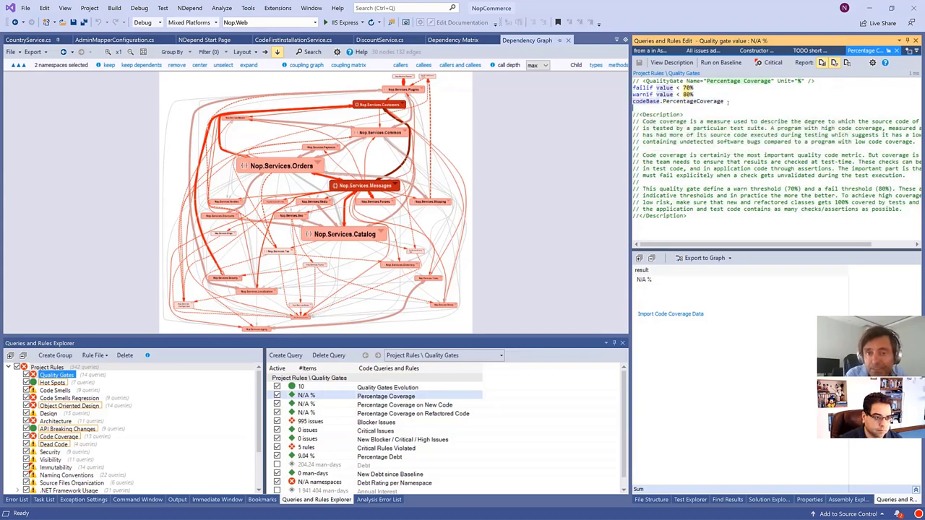
drag(724, 101, 633, 101)
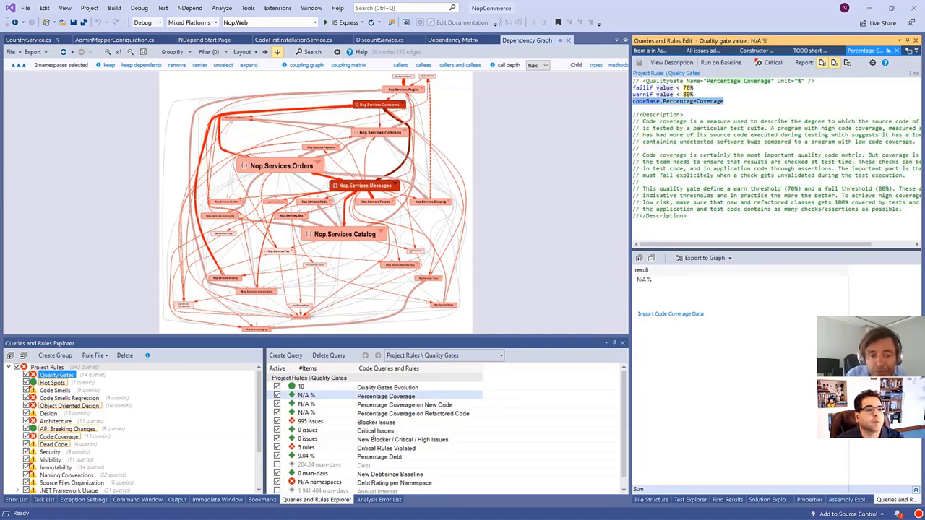
Open the Blocker Issues quality gate and examine its fail condition, severity filter and description
click(367, 423)
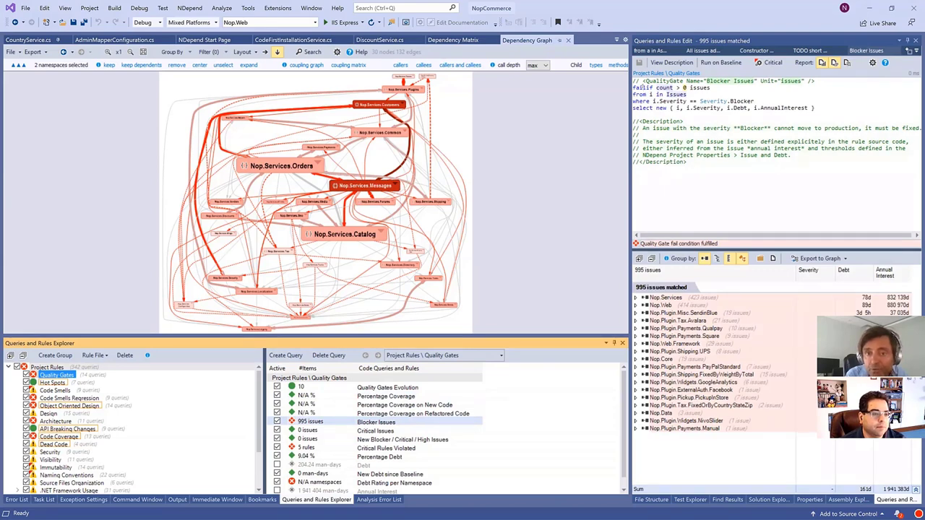
click(642, 87)
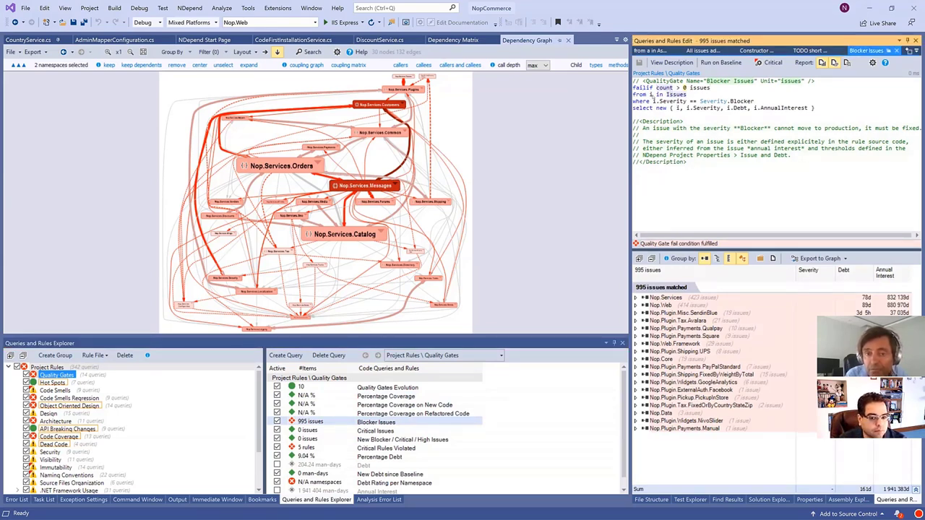
drag(671, 103, 747, 110)
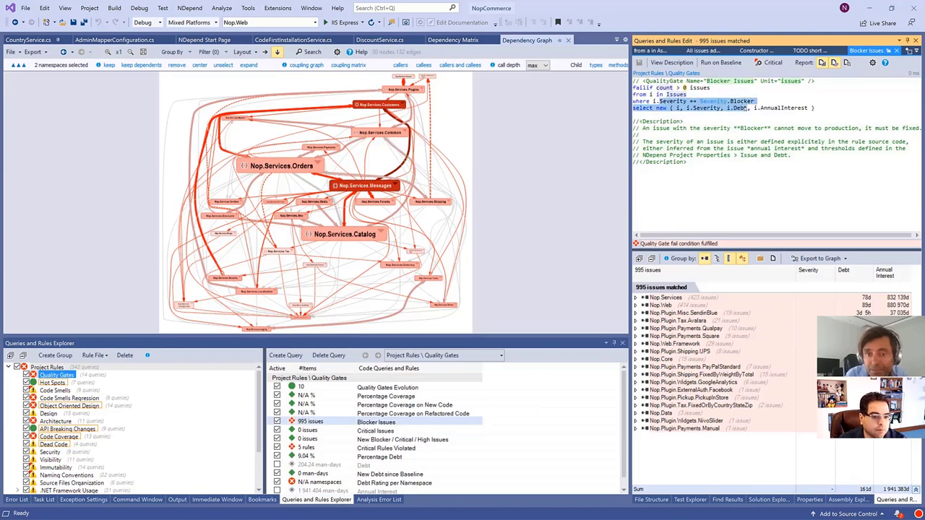
click(639, 134)
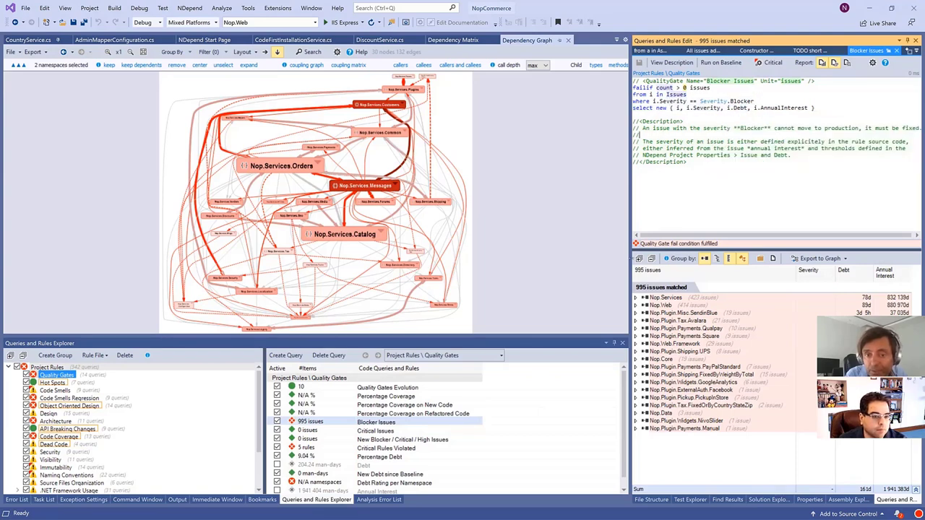
Expand all issues matched by the Blocker Issues gate and read the "Avoid types too big" details for ExportManager
click(635, 258)
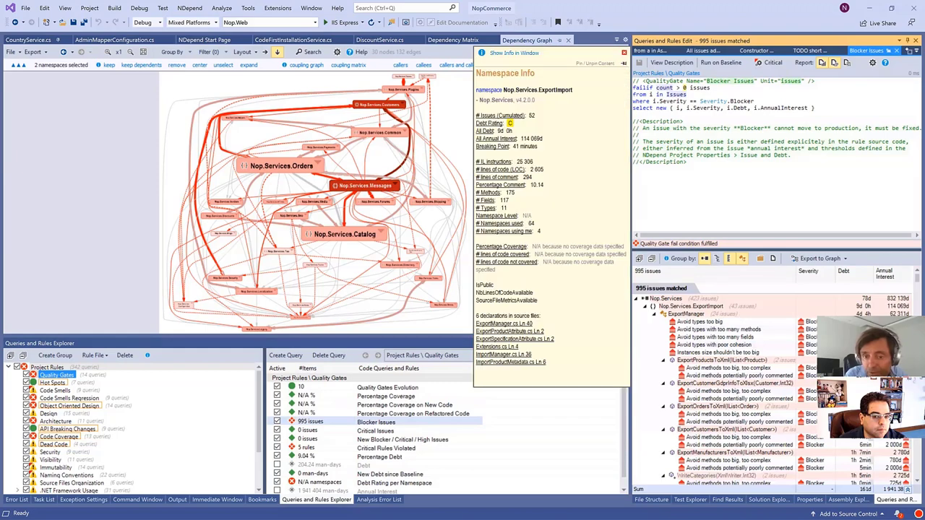
scroll(723, 383, down, 5)
scroll(722, 383, down, 5)
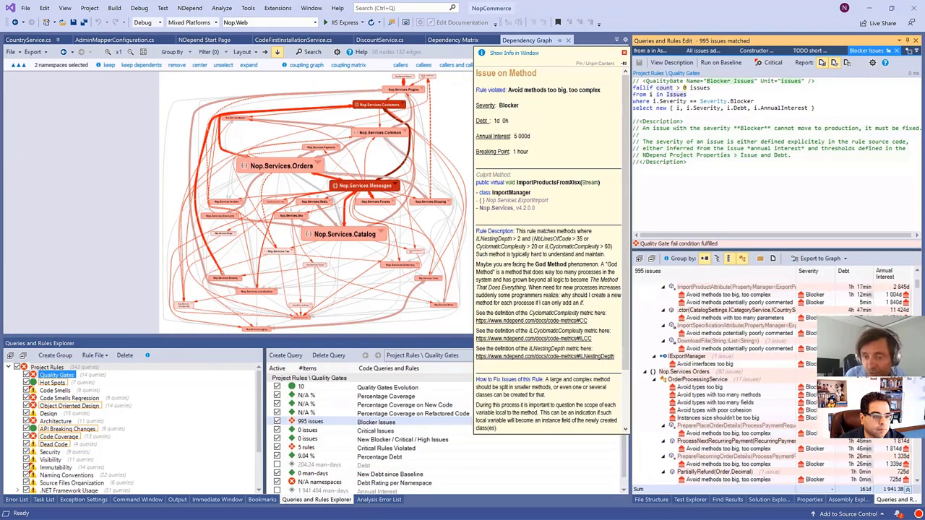
scroll(723, 383, up, 10)
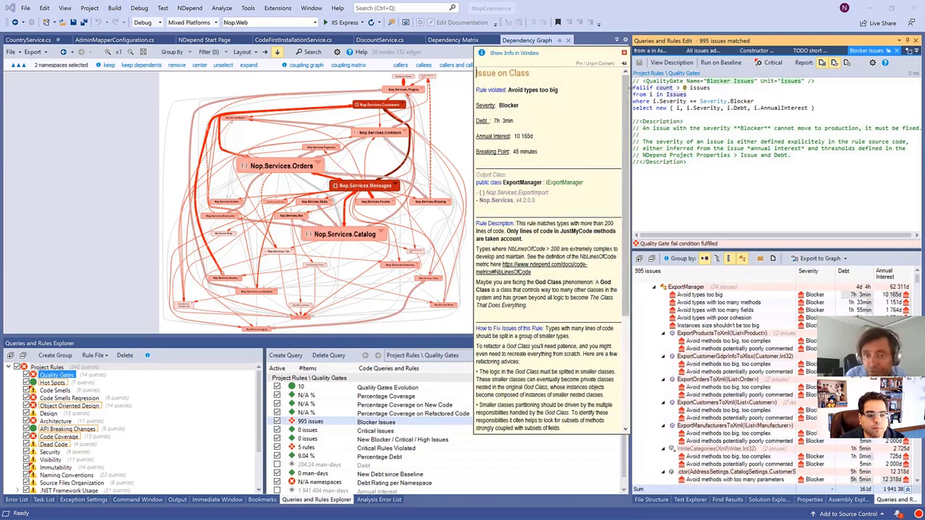
scroll(549, 275, down, 3)
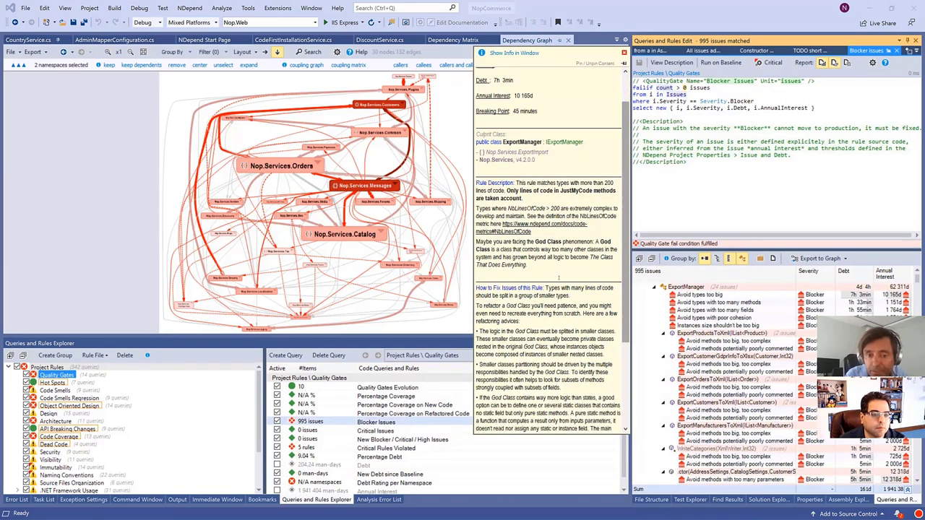
View ExportManager's poor cohesion issue, then the poorly commented and too complex issues of its ExportProductsToXml method
click(754, 318)
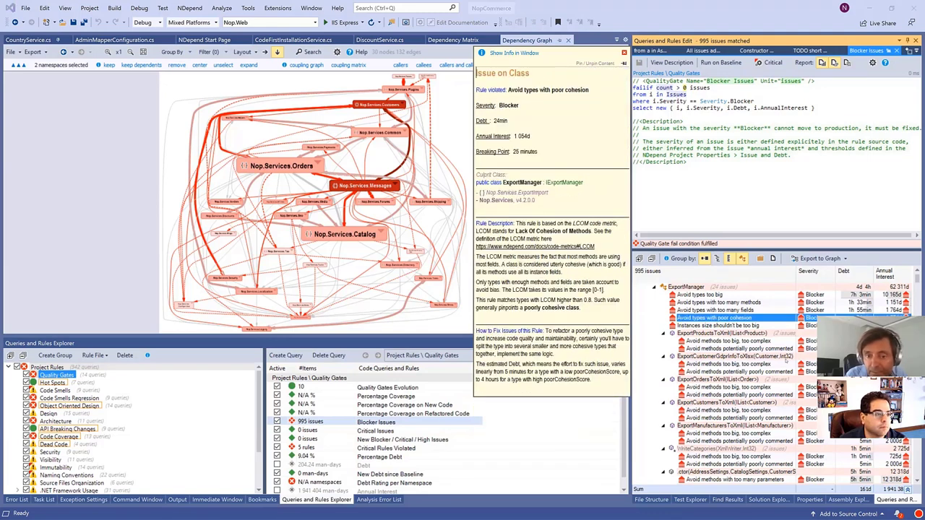
click(737, 349)
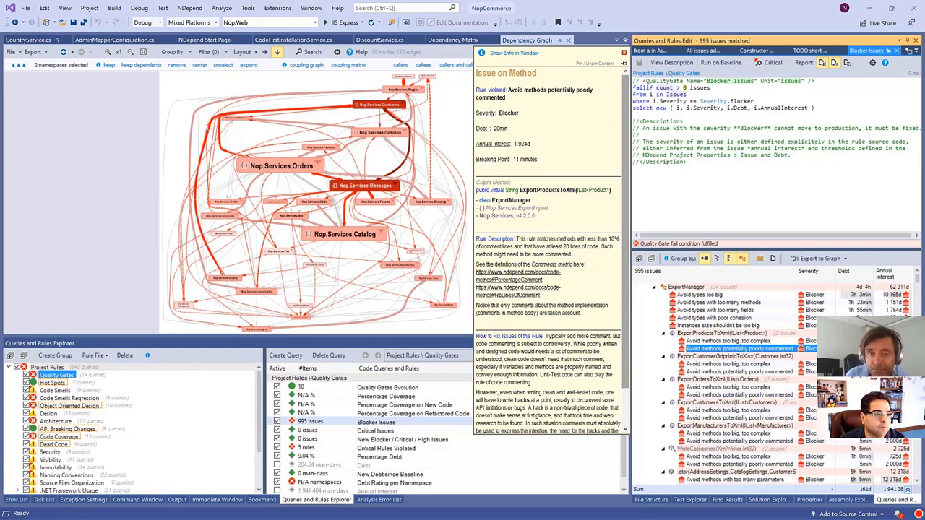
click(730, 340)
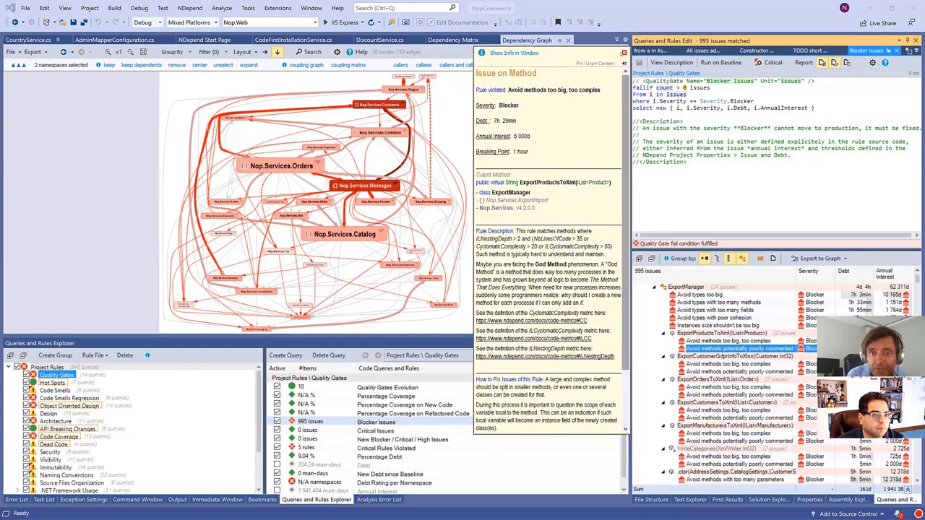
Close the issue details and highlight the Issues source and Blocker severity condition in the quality gate's query
click(623, 54)
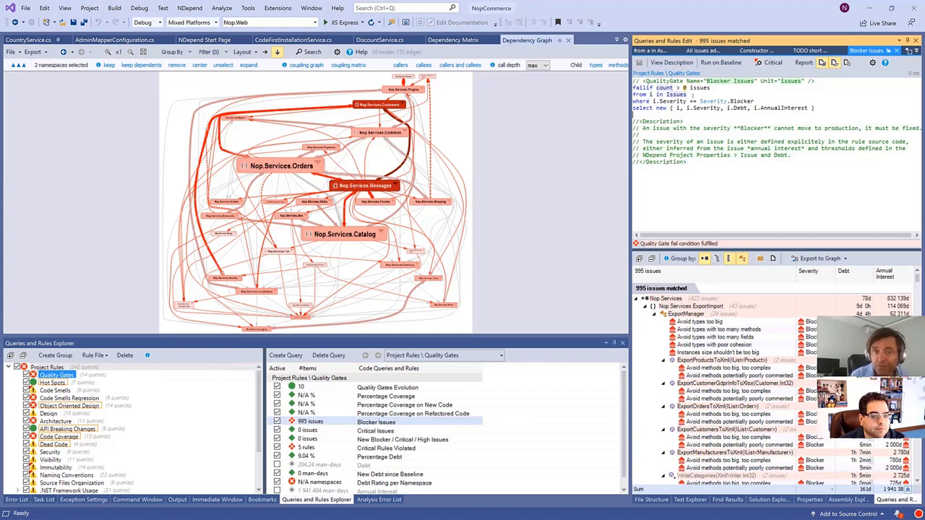
drag(676, 88, 878, 98)
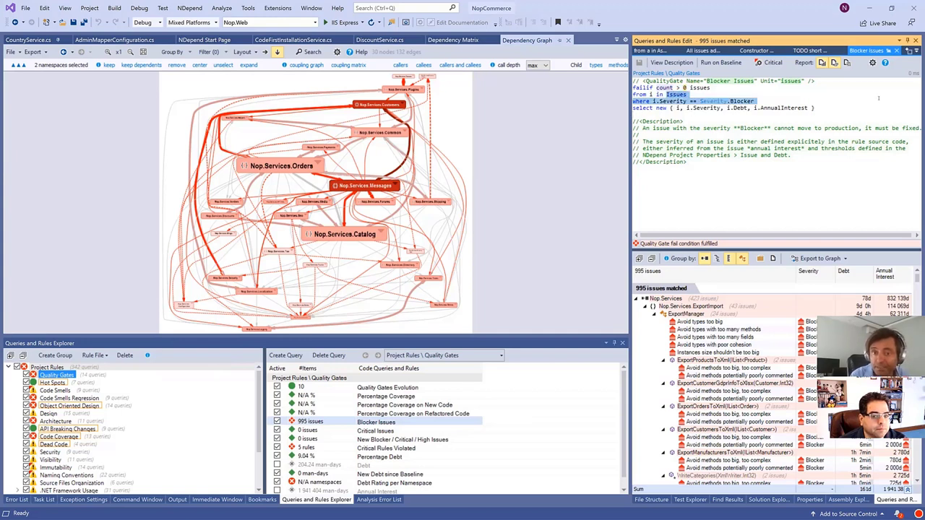
click(872, 107)
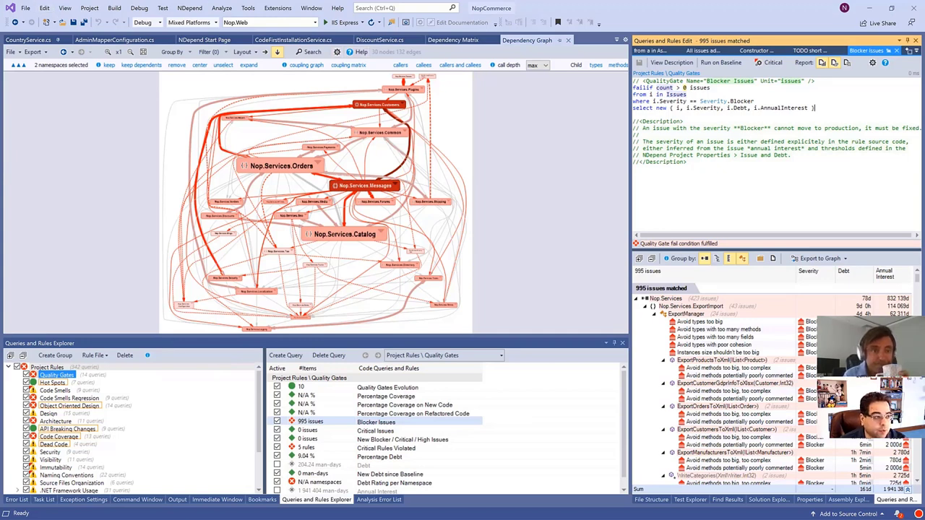
Return the dependency graph to the whole application map and open the NDepend project properties
click(56, 65)
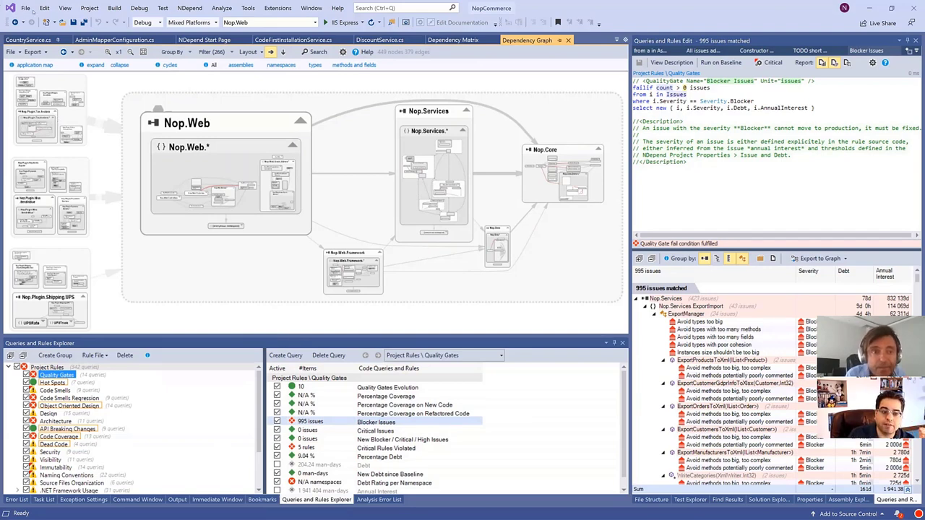
click(189, 8)
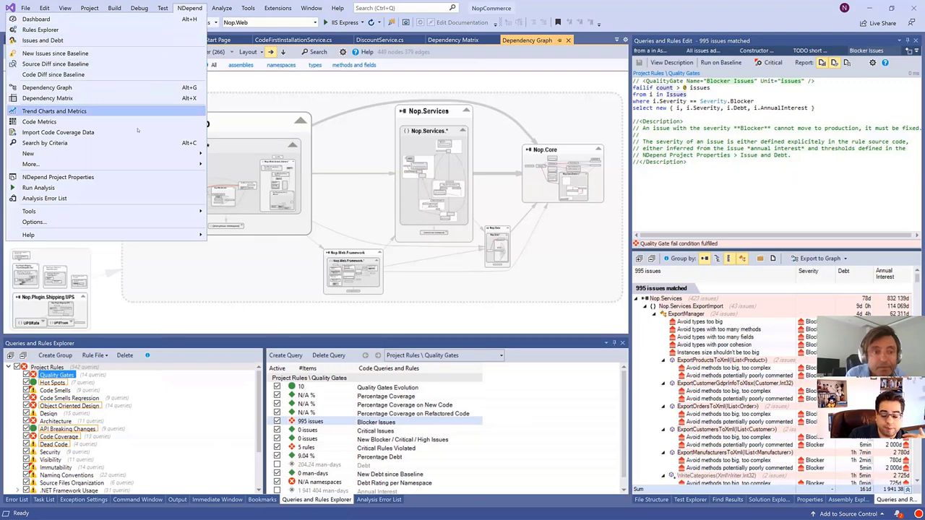
click(121, 178)
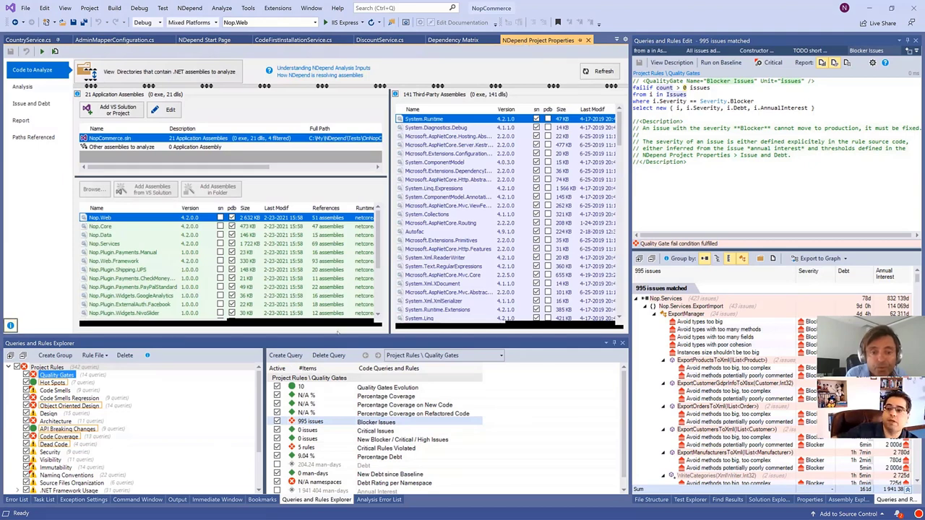
Enlarge the project properties area and review the list of application assemblies to analyze
drag(336, 332, 325, 375)
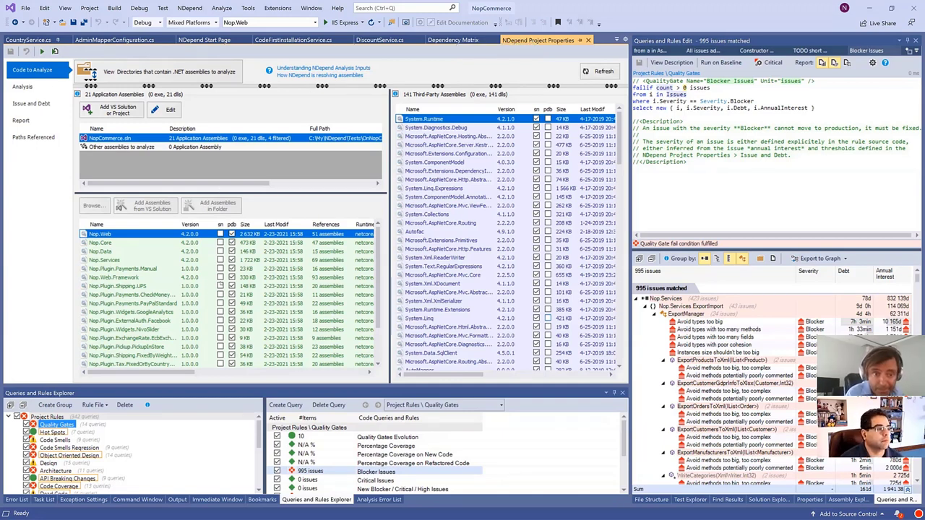
scroll(228, 296, down, 2)
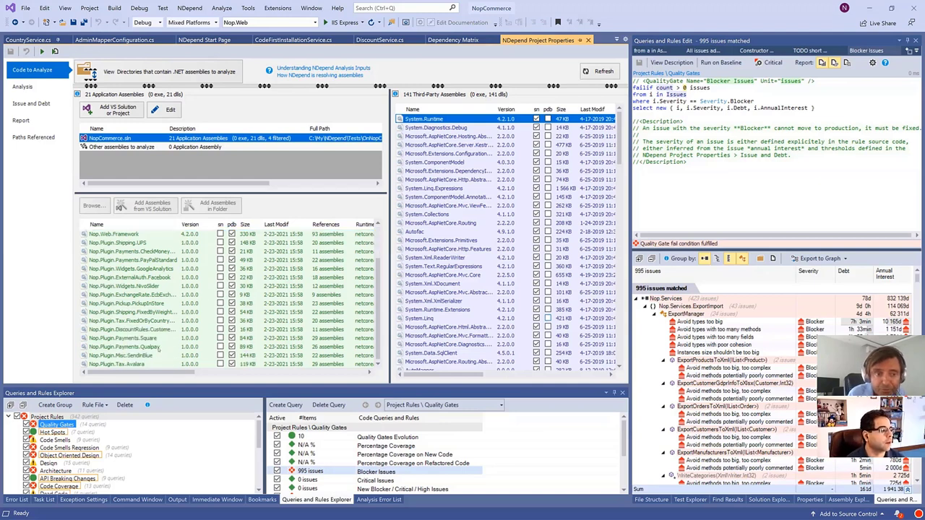
scroll(162, 285, up, 2)
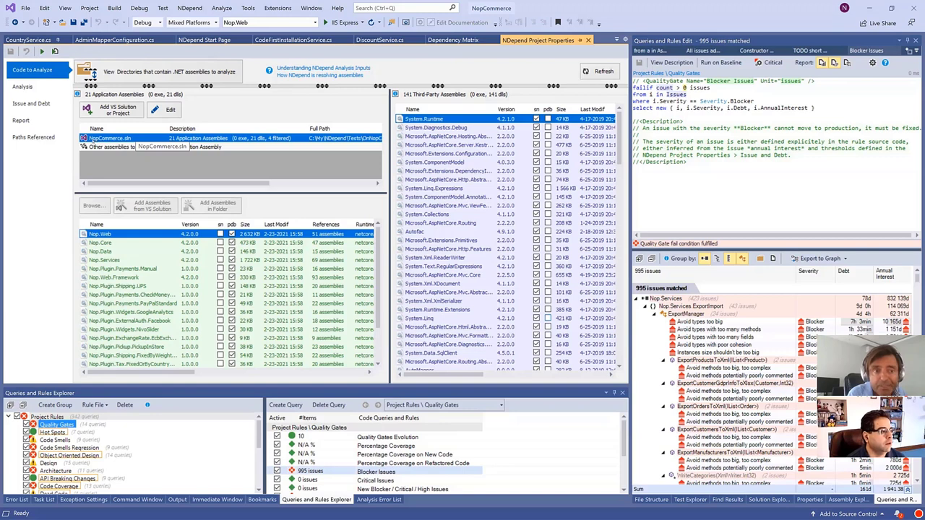
View how the test filter excludes assemblies resolved from NopCommerce.sln, and close the filtering dialog without changes
double_click(109, 138)
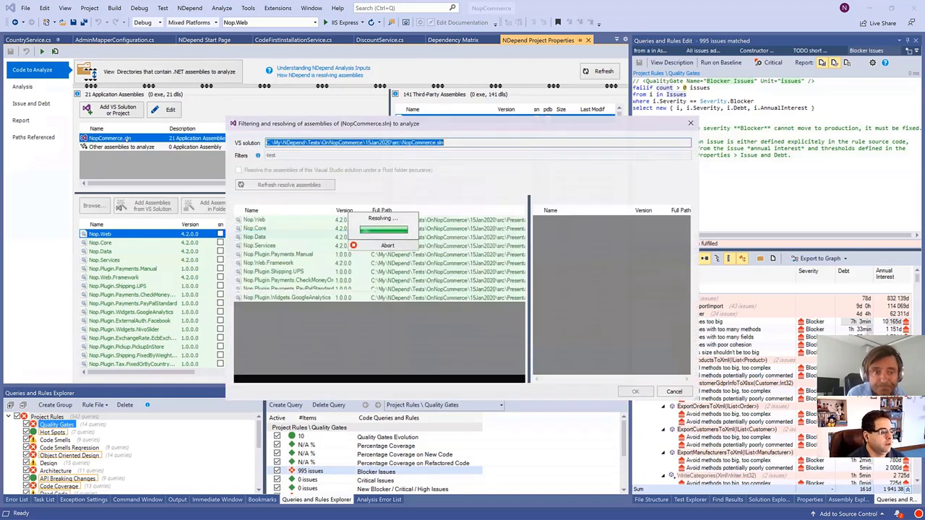
key(Tab)
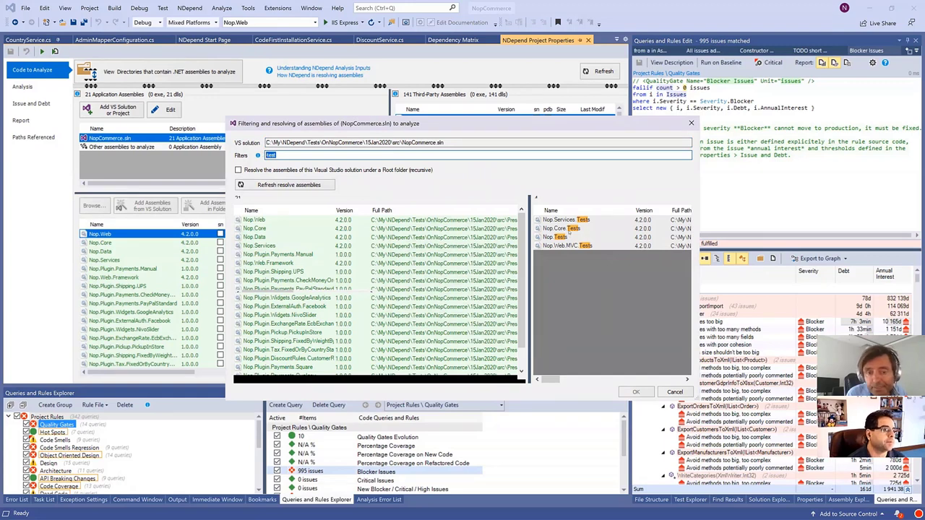
mouse_move(570, 232)
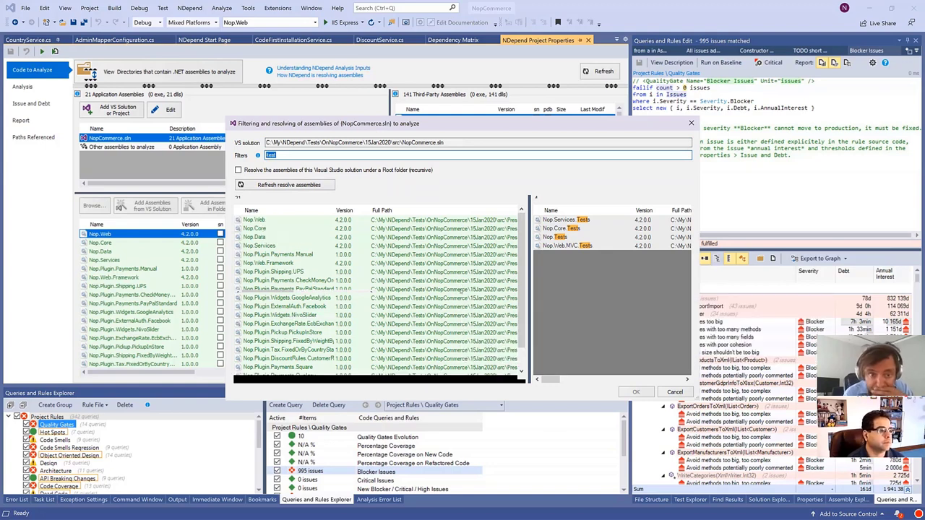
click(691, 123)
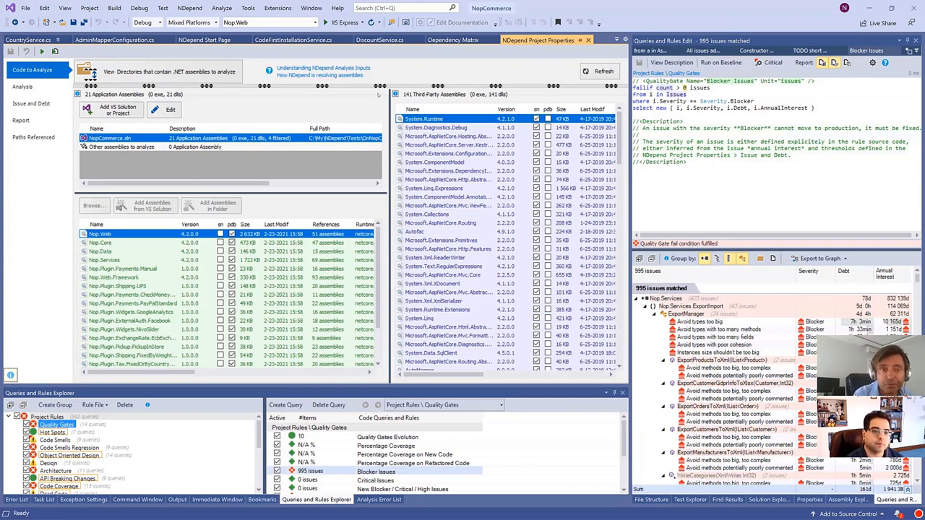
Show the NDepend dashboard and give it more height above the Queries and Rules Explorer
click(189, 8)
click(36, 18)
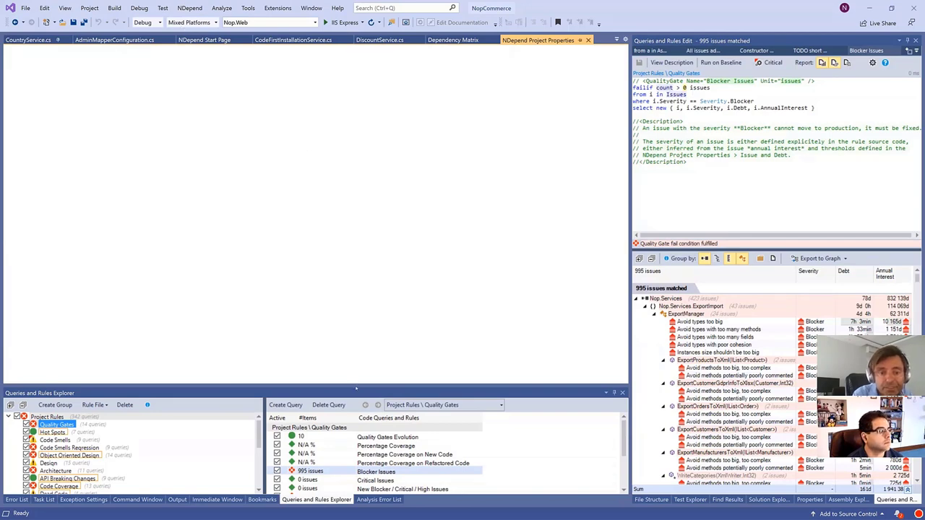
drag(356, 389, 356, 409)
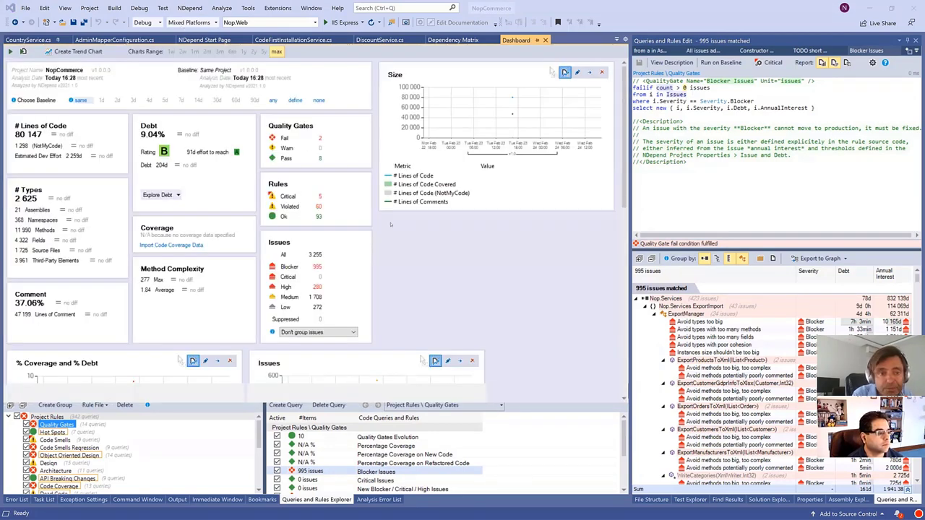
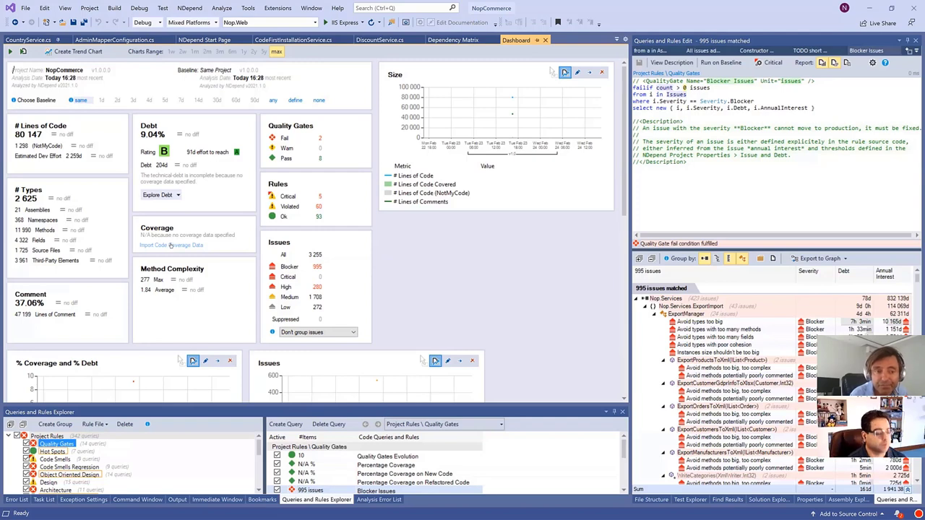
View the project's code coverage import settings from the dashboard and close them without importing anything
click(171, 246)
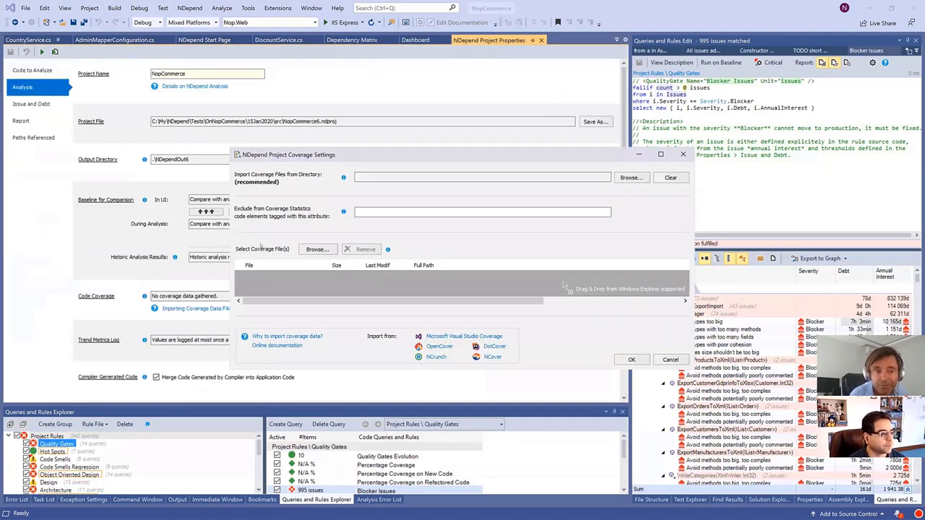
click(422, 177)
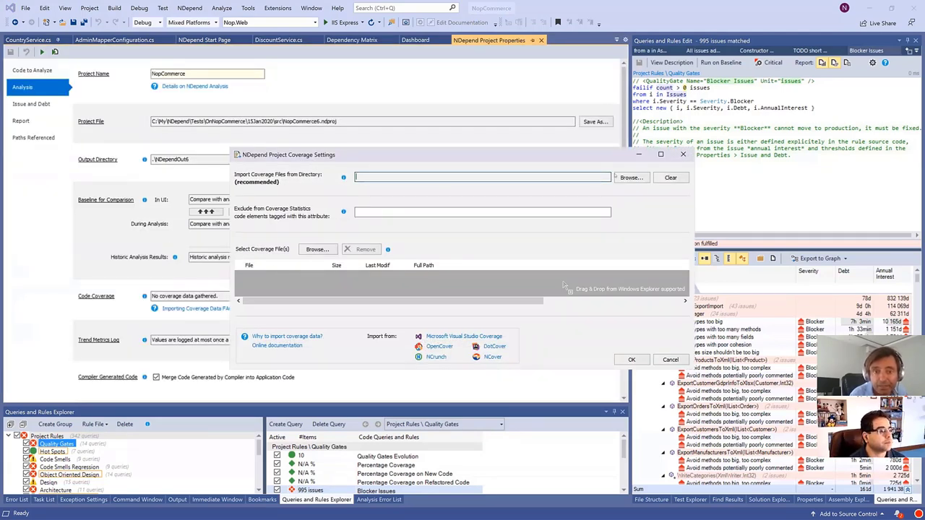
click(683, 154)
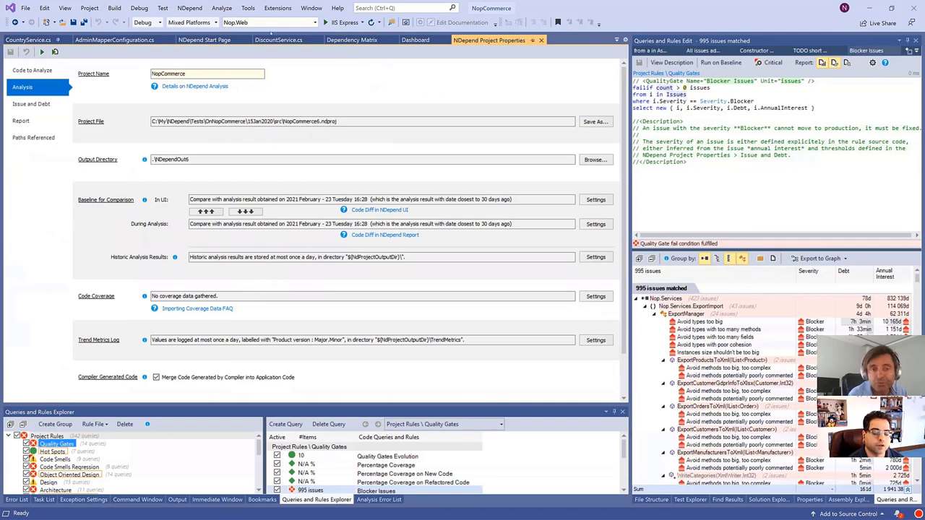
Review the project's Issue and Debt settings for cost formatting, debt rating and issue severity thresholds, then return to the dashboard
click(416, 40)
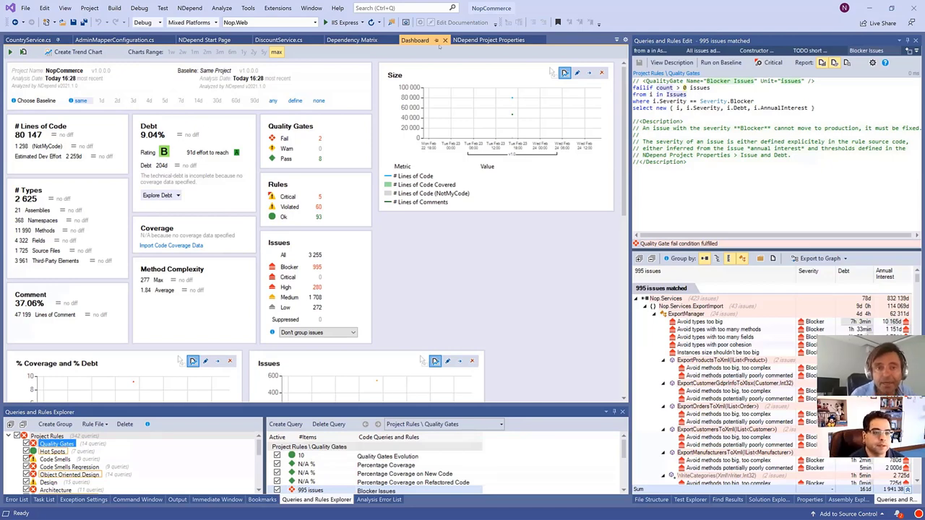
click(465, 41)
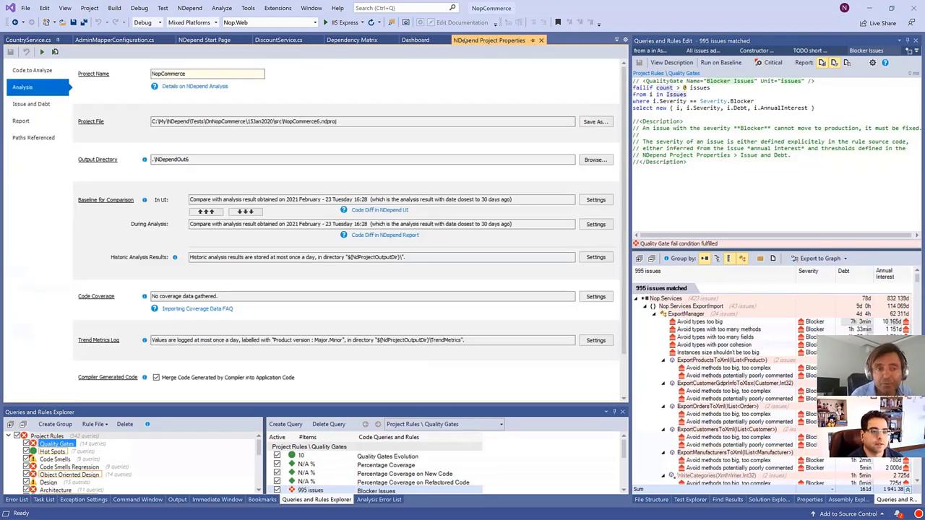
click(20, 105)
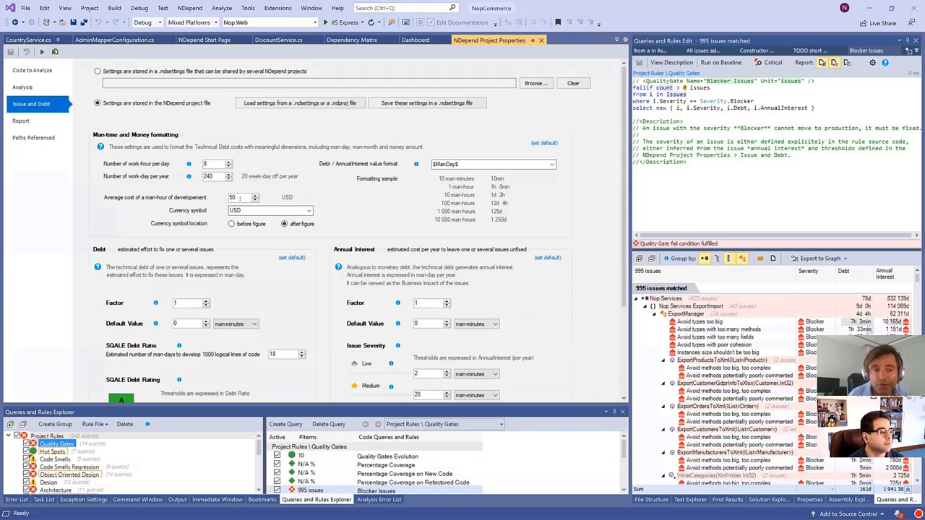
scroll(275, 280, down, 3)
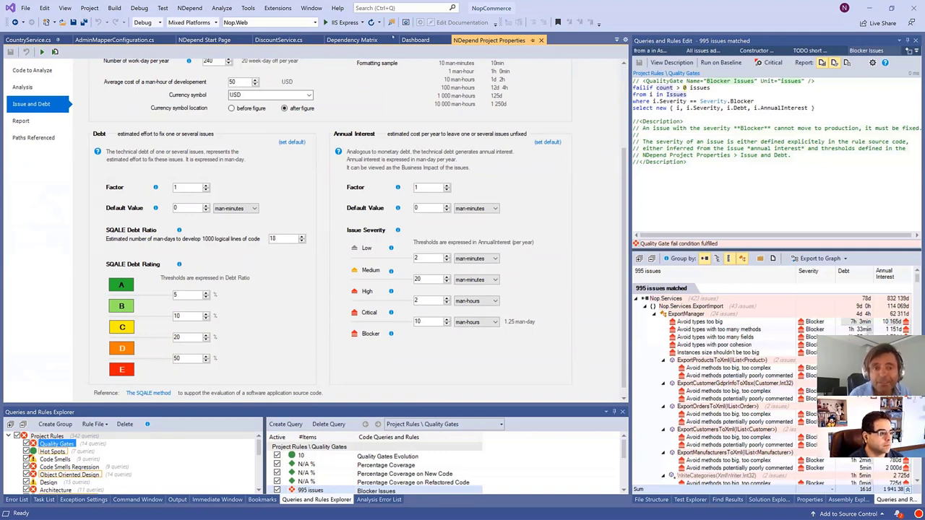
click(414, 40)
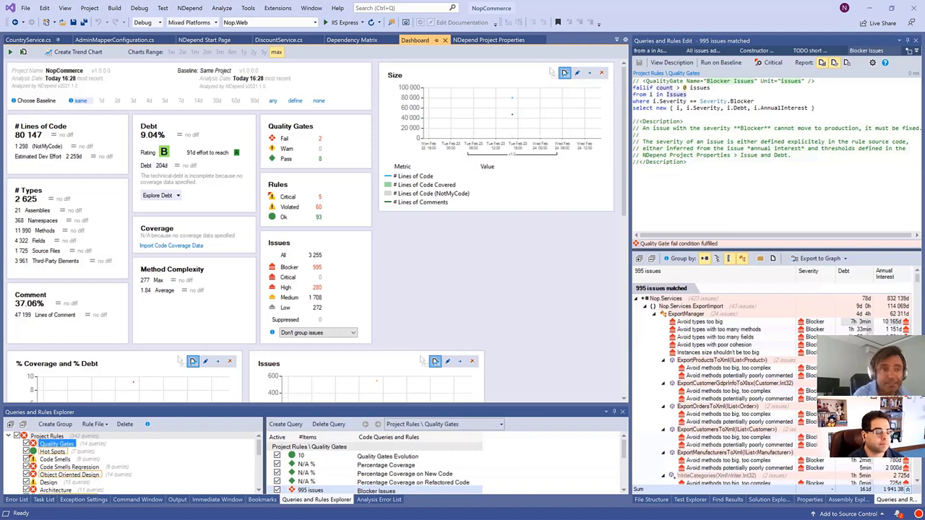
Uncomment the whole block with DerivedClass, BaseClass and VeryDirtyMethod in CountryService.cs
click(29, 40)
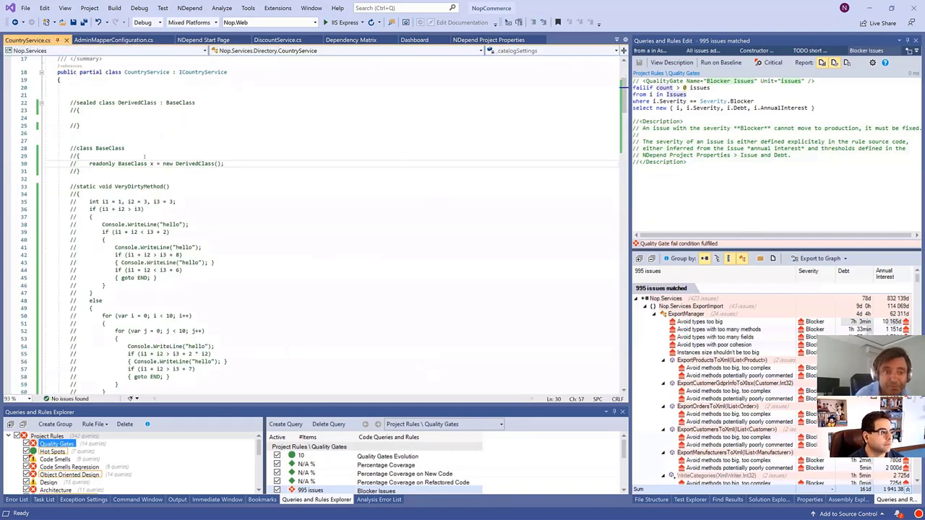
scroll(219, 200, down, 20)
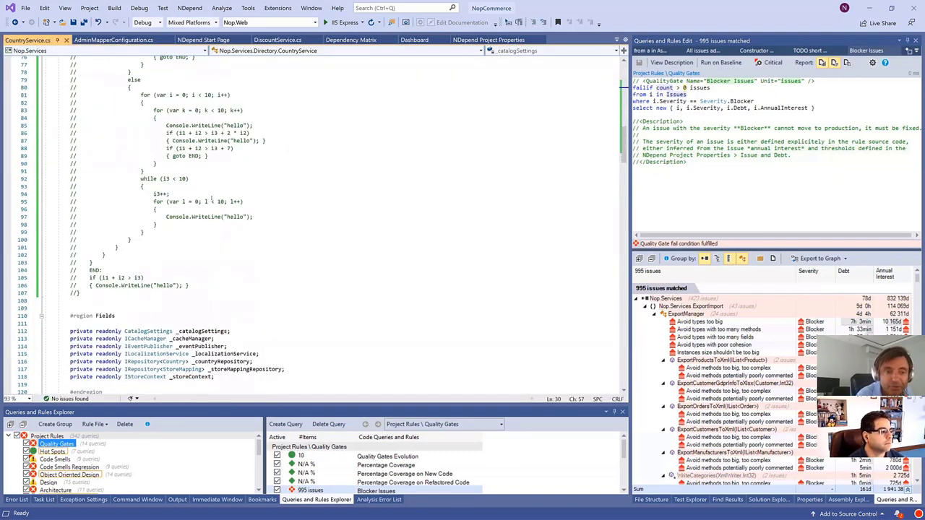
drag(102, 292, 102, 224)
scroll(102, 224, up, 20)
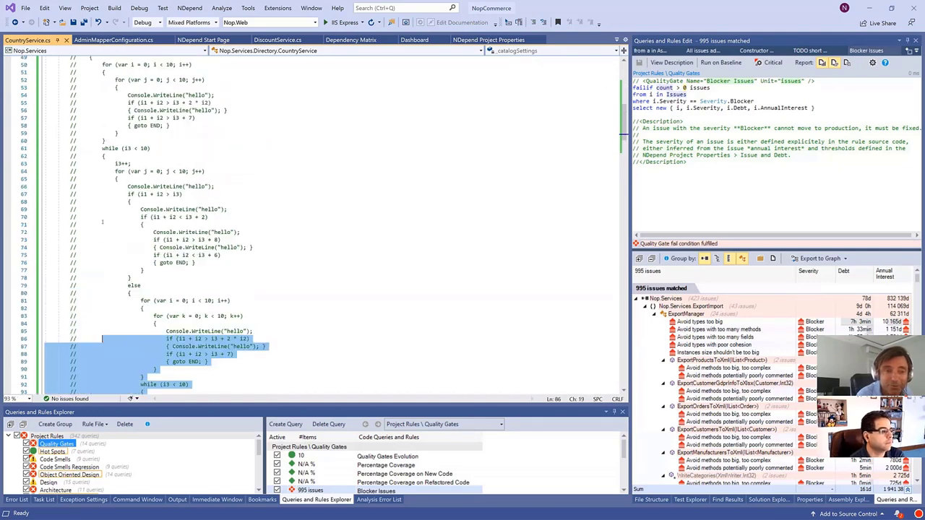
shift+click(47, 217)
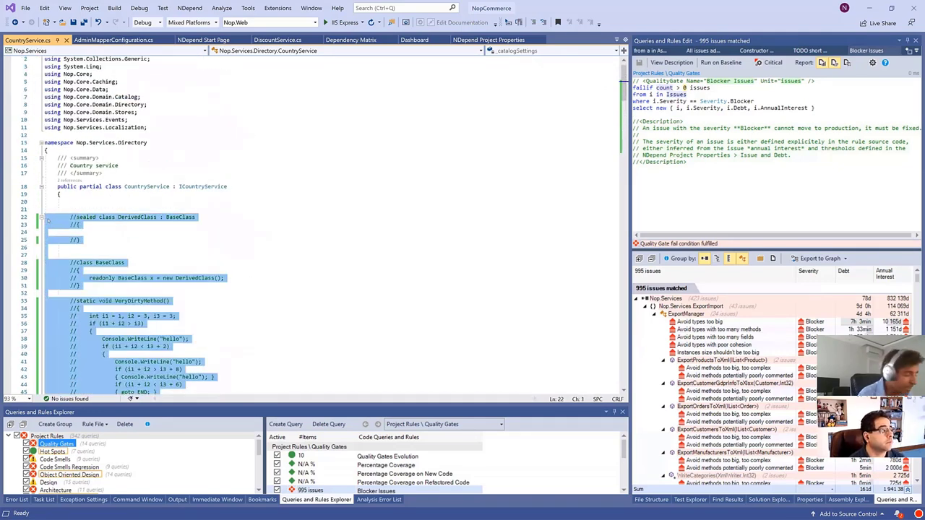
key(ctrl+k)
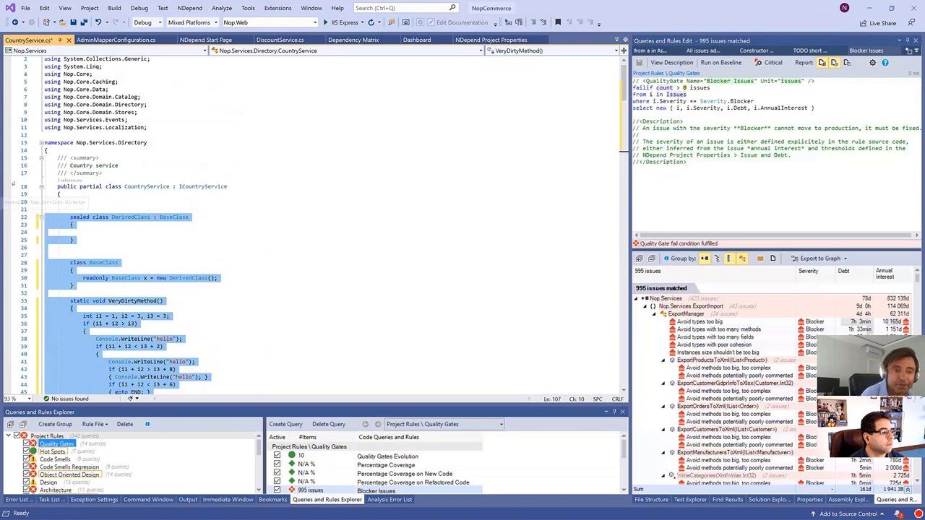
key(ctrl+u)
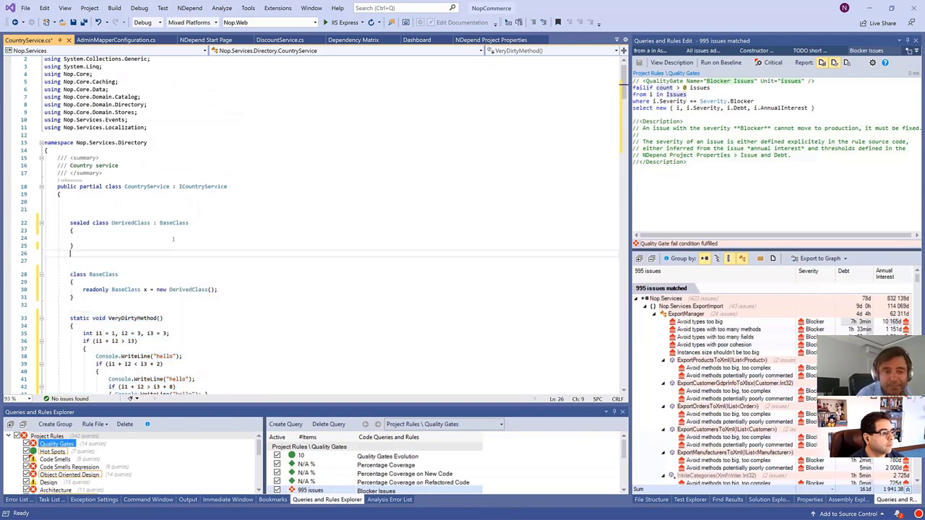
Examine the DerivedClass instantiation inside BaseClass and the deeply nested code of VeryDirtyMethod
scroll(173, 240, down, 4)
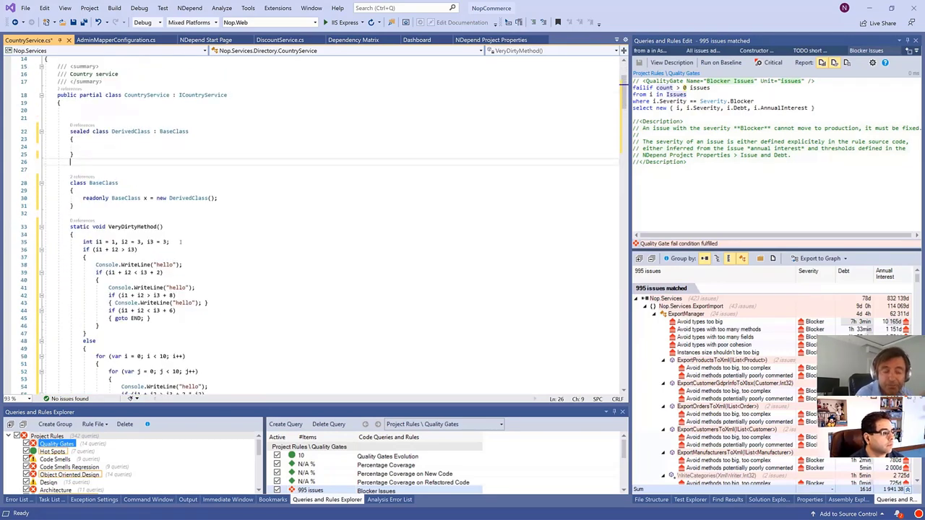
click(107, 186)
double_click(188, 198)
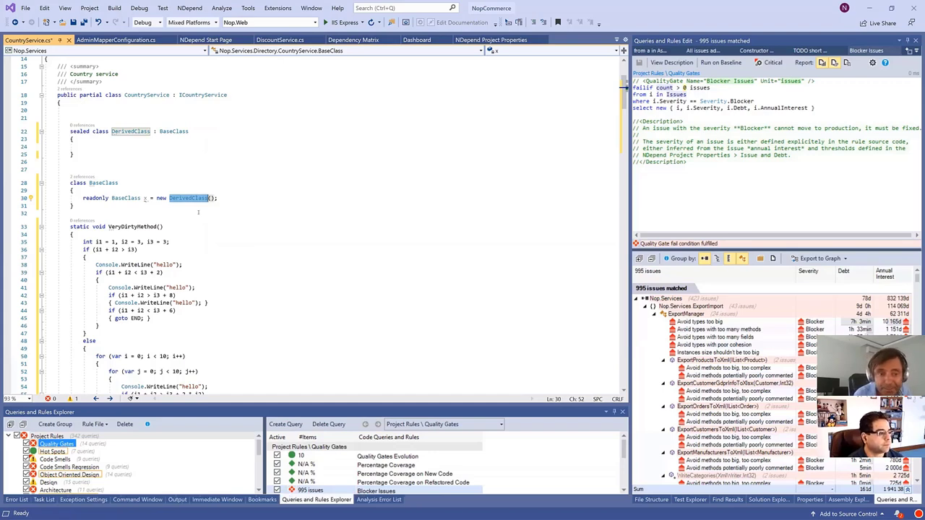
scroll(198, 212, down, 1)
double_click(131, 204)
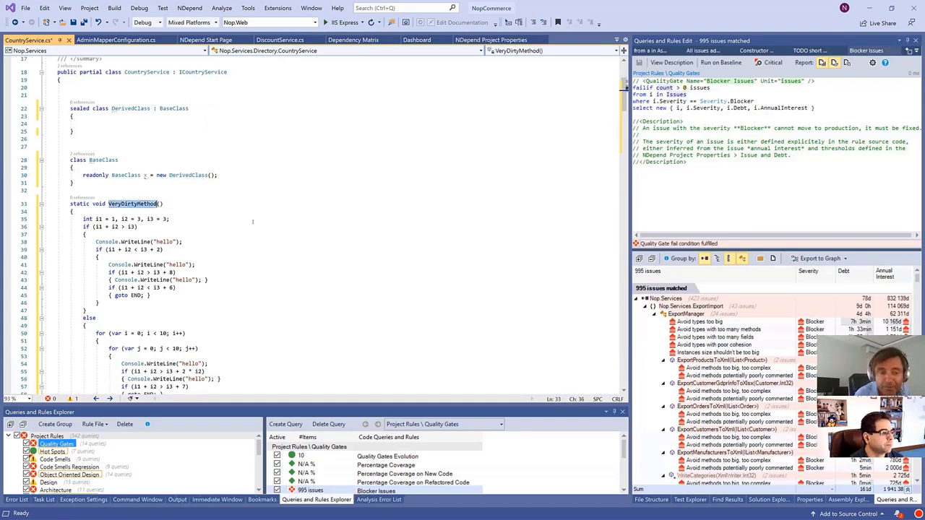
scroll(250, 219, down, 18)
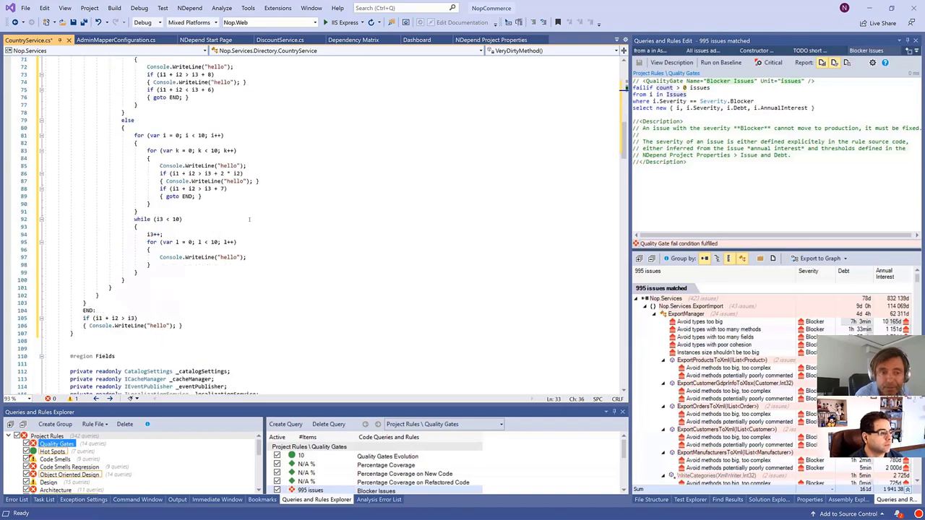
scroll(249, 219, up, 16)
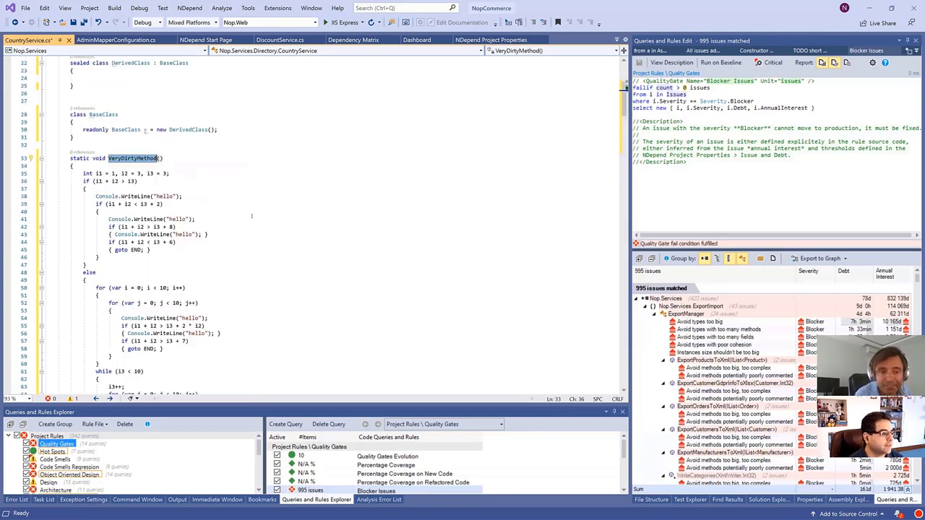
scroll(251, 215, down, 16)
scroll(255, 214, up, 17)
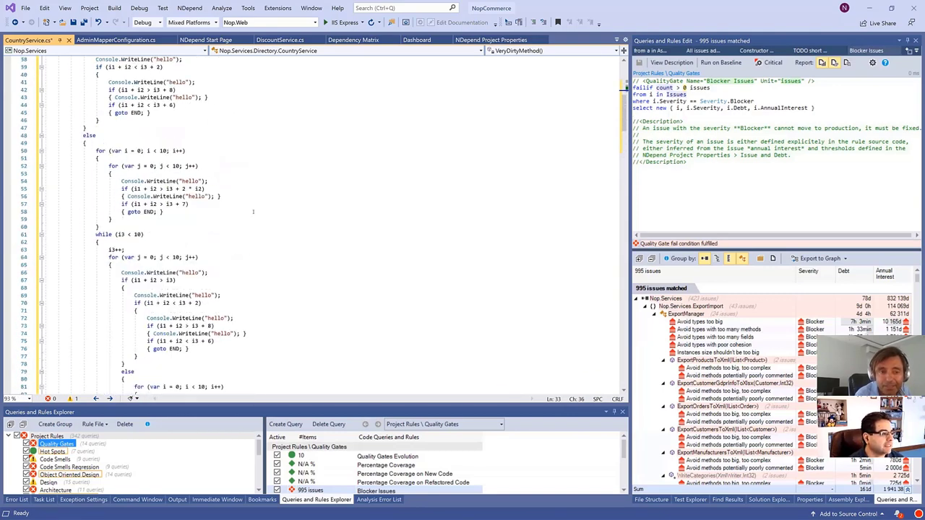
click(255, 212)
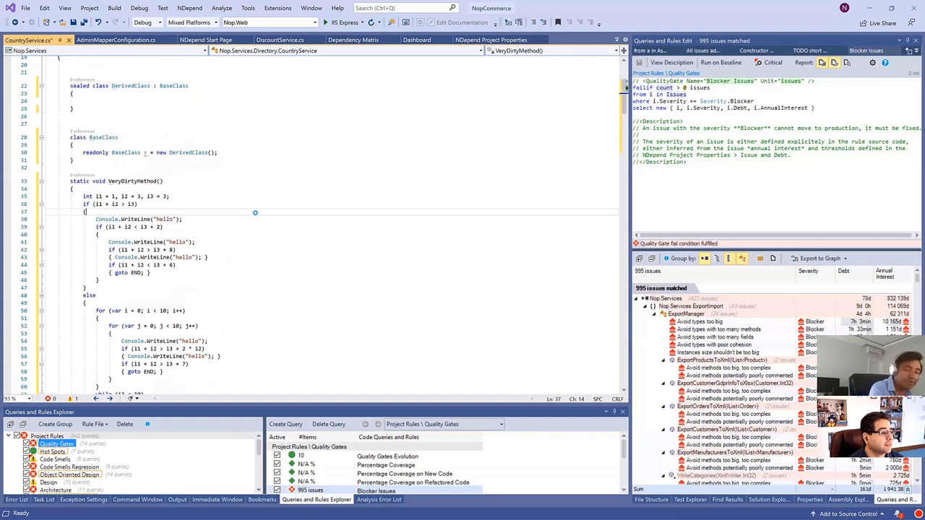
Build the solution and rerun the NDepend analysis, following its results on the dashboard
key(ctrl+shift+b)
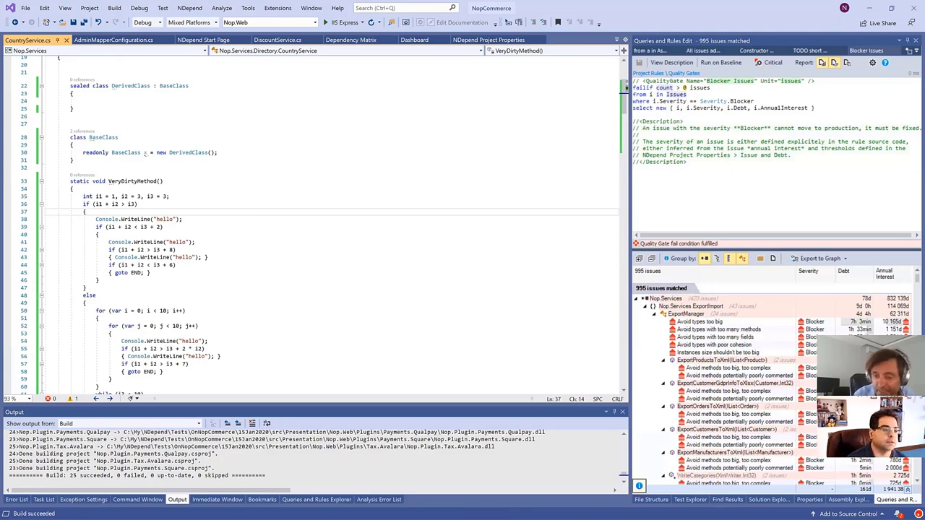
mouse_move(917, 514)
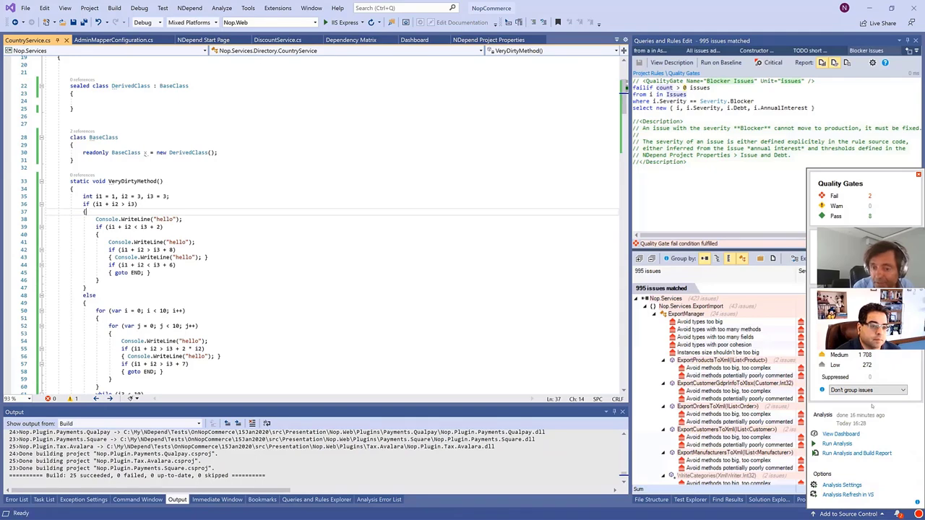
click(841, 443)
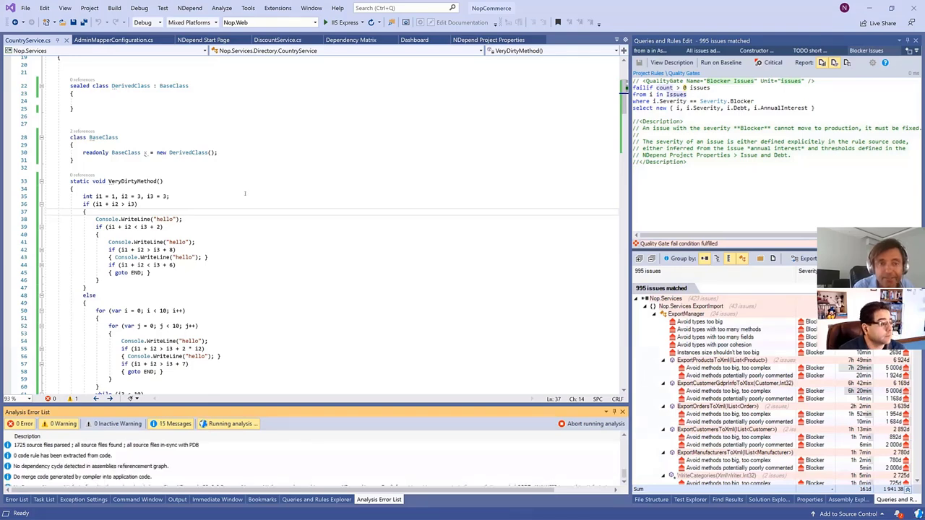
click(417, 40)
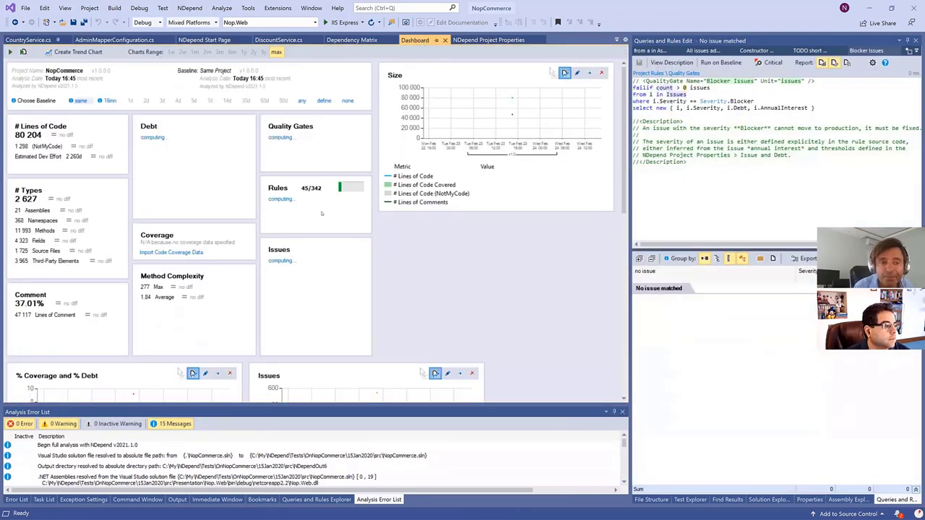
Set the dashboard's comparison baseline to the 16mn analysis and list the code elements changed since it through the lines-of-code difference
click(108, 102)
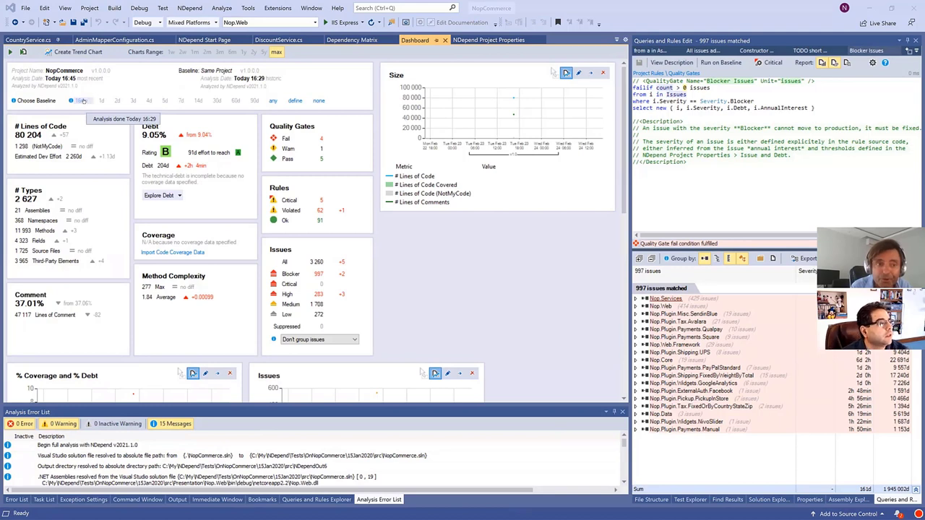
mouse_move(73, 102)
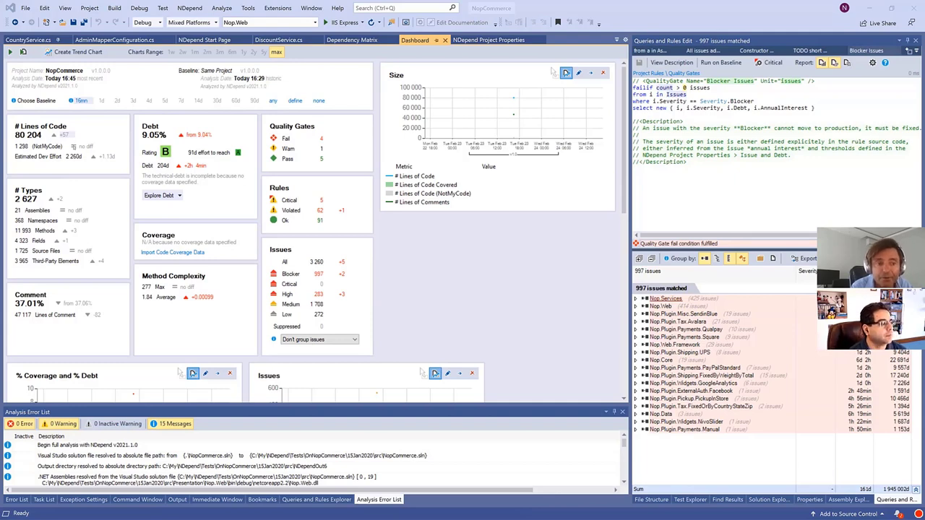
click(69, 135)
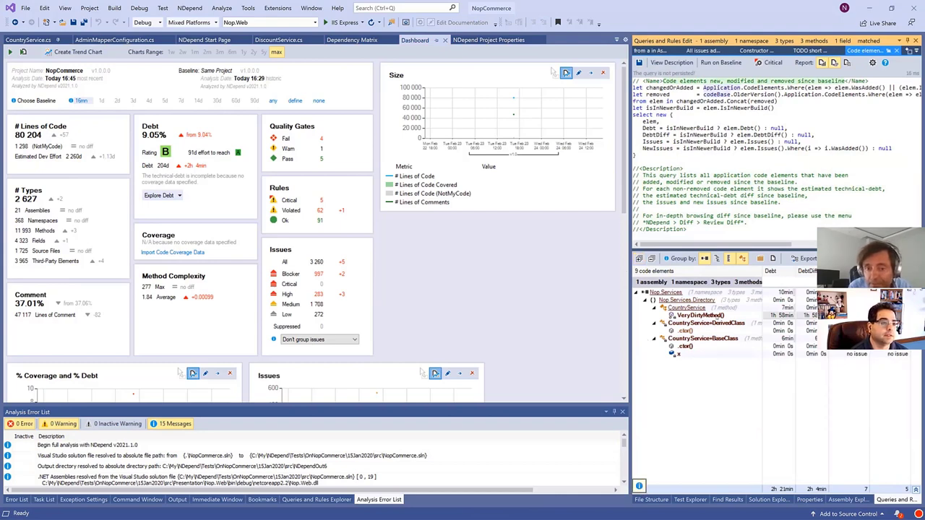
Check VeryDirtyMethod's source from the changed-elements list, then return to the dashboard and go through the DerivedClass and BaseClass entries
double_click(700, 315)
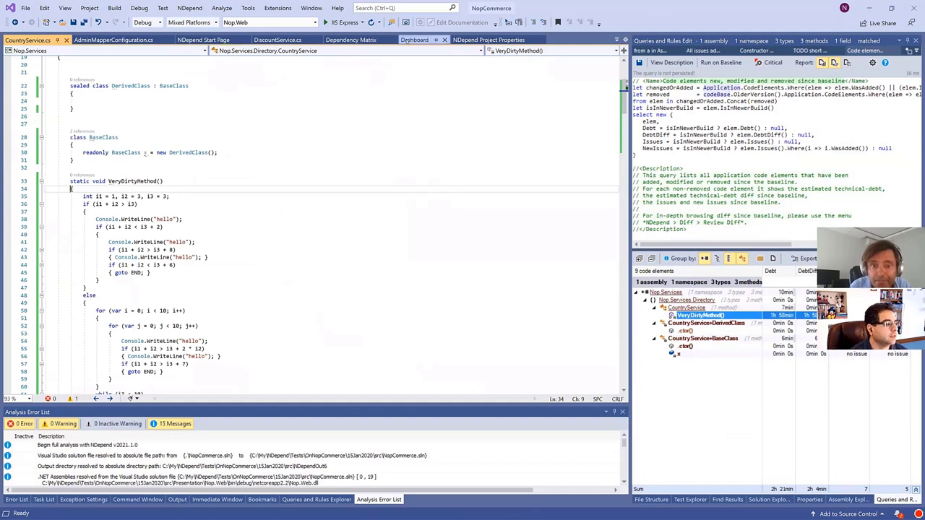
click(414, 40)
key(Down)
key(Down)
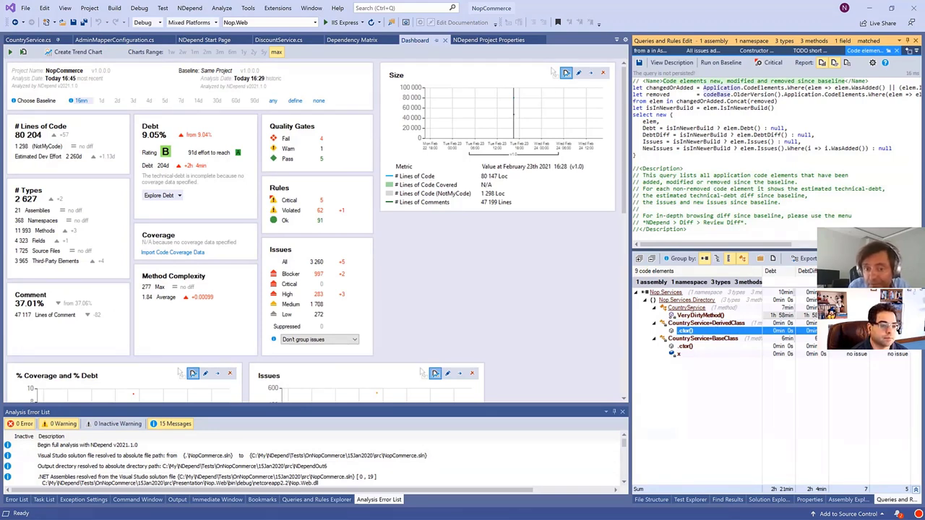
click(718, 340)
key(Down)
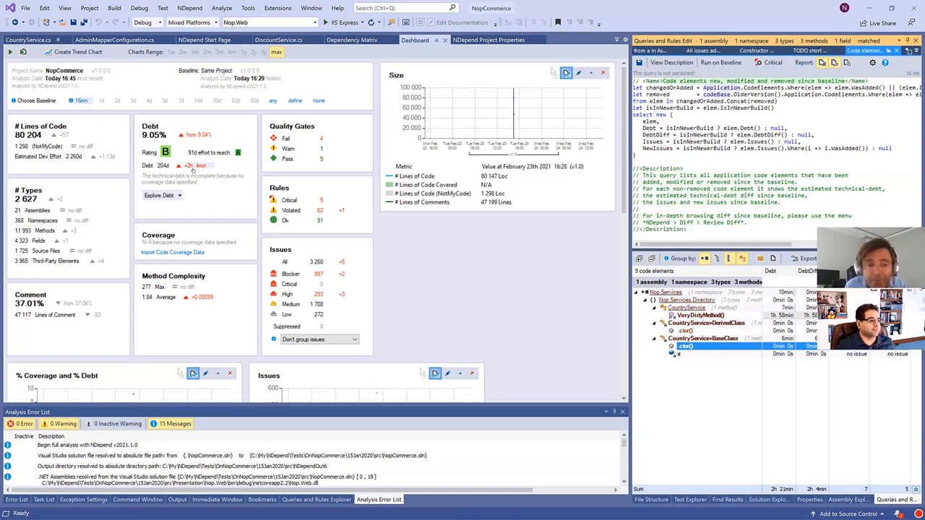
Pin the Dashboard document and list all issues added since the baseline, grouped per code element
click(437, 40)
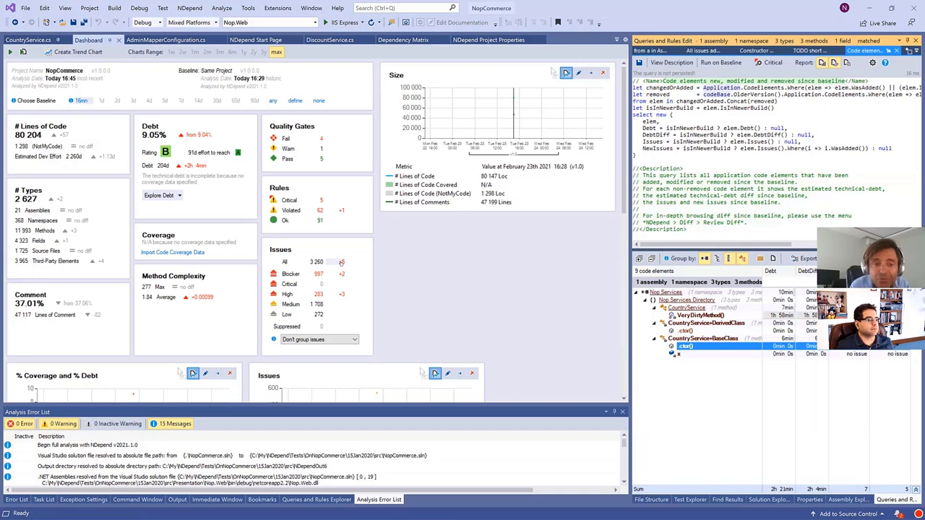
click(342, 262)
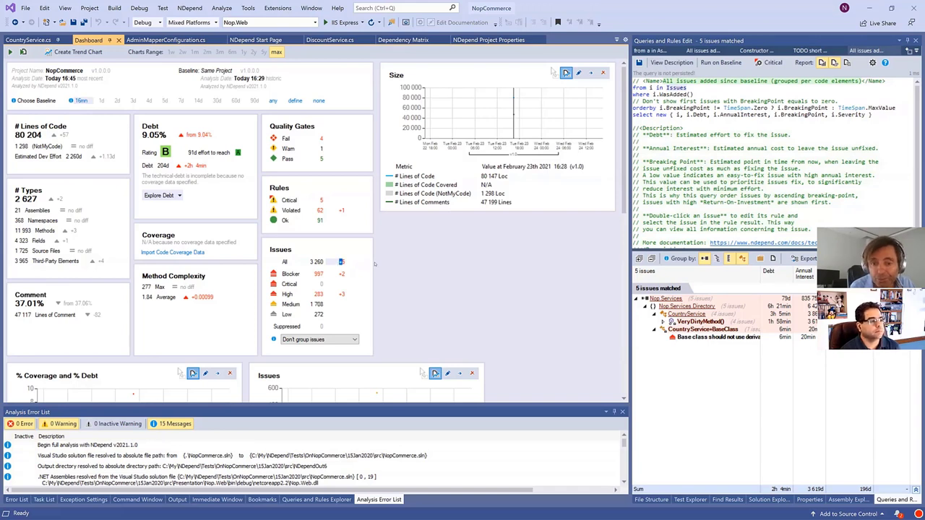
click(341, 262)
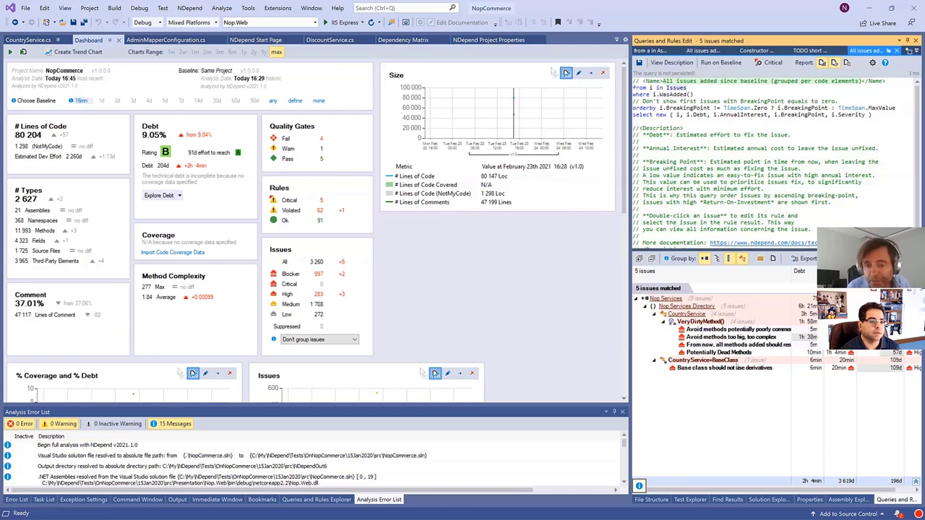
Examine the DerivedClass instantiation in BaseClass and read the description and query of the rule "Base class should not use derivatives"
double_click(735, 361)
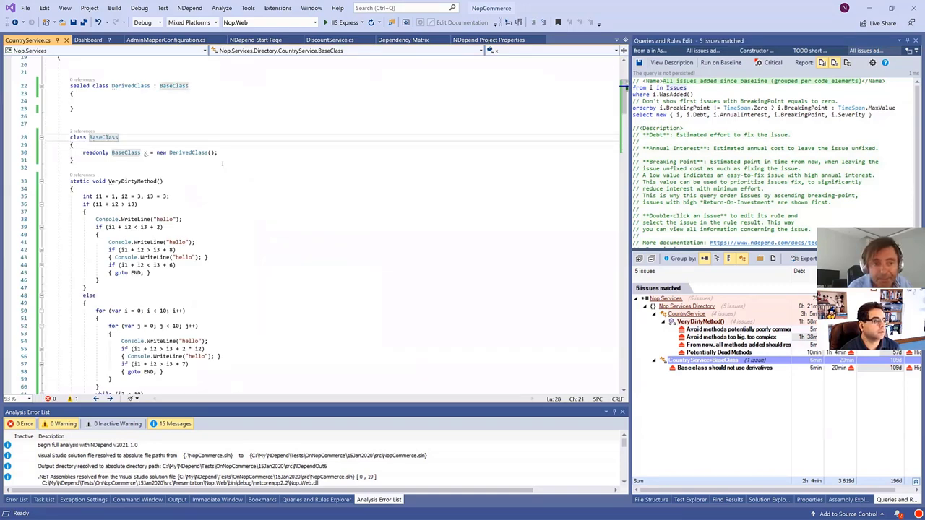
double_click(196, 152)
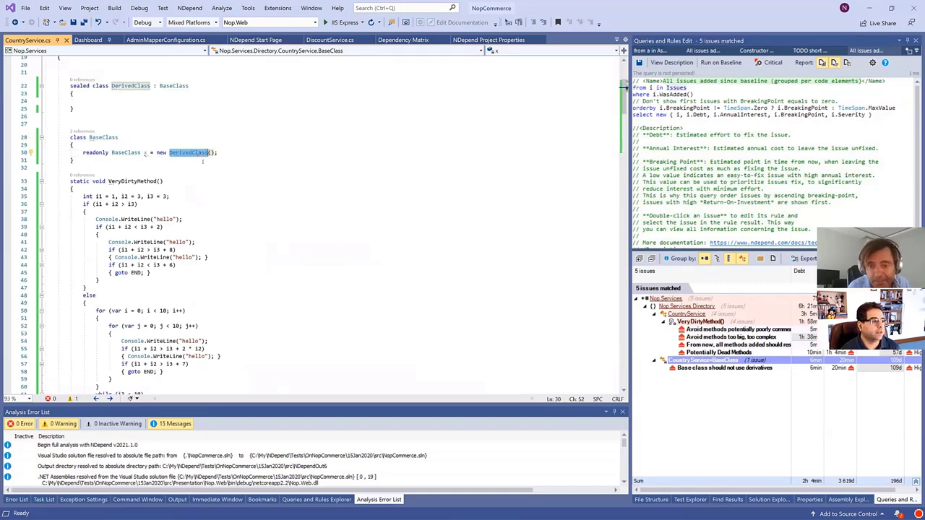
double_click(706, 368)
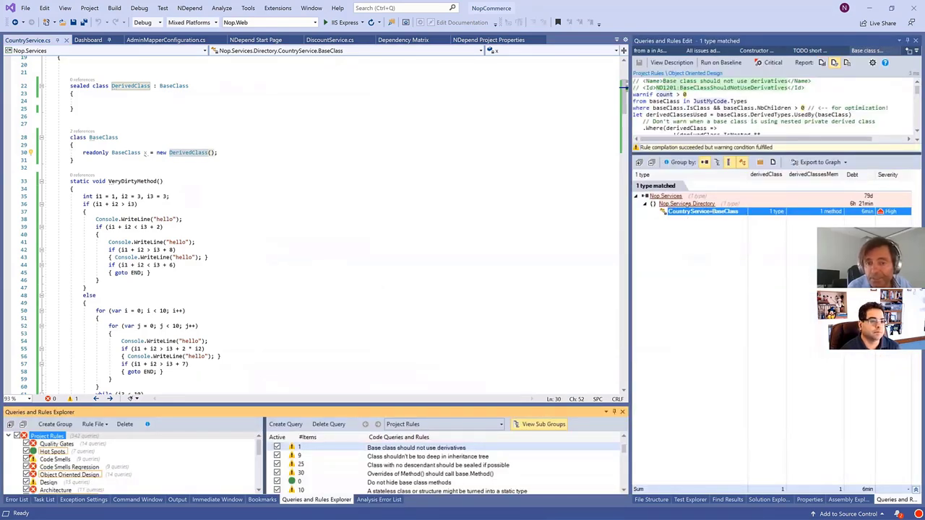
click(671, 62)
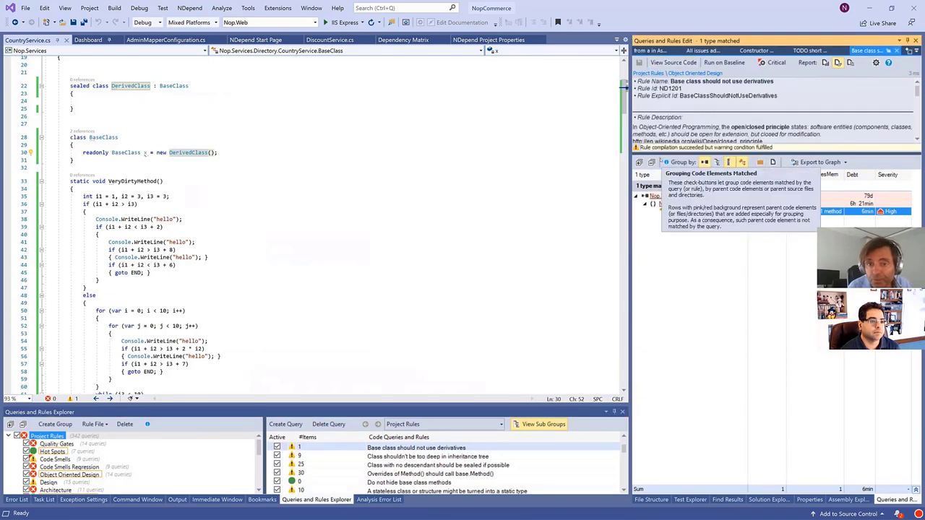
click(673, 63)
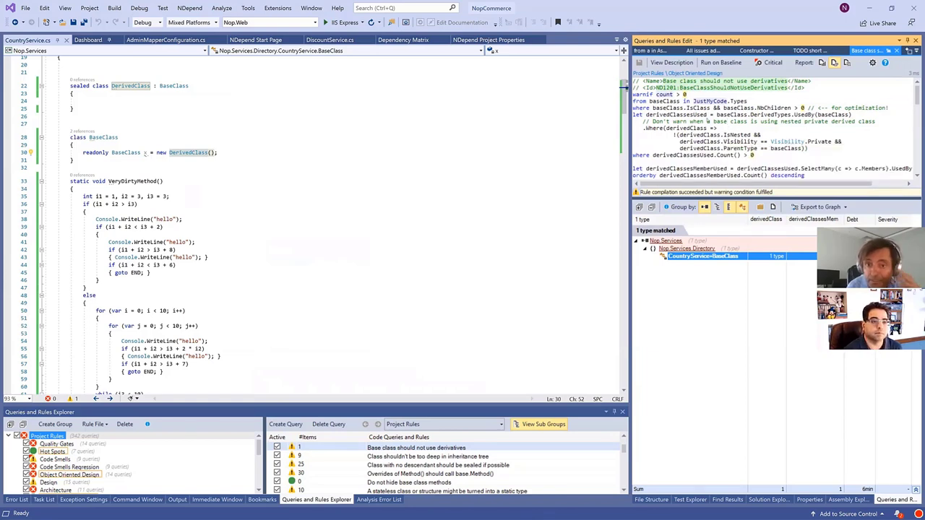
drag(717, 114, 850, 114)
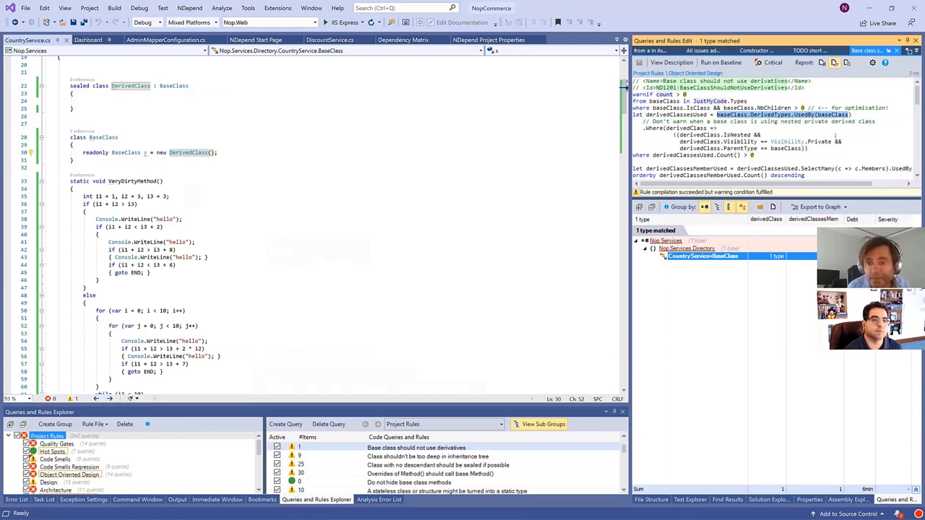
click(775, 255)
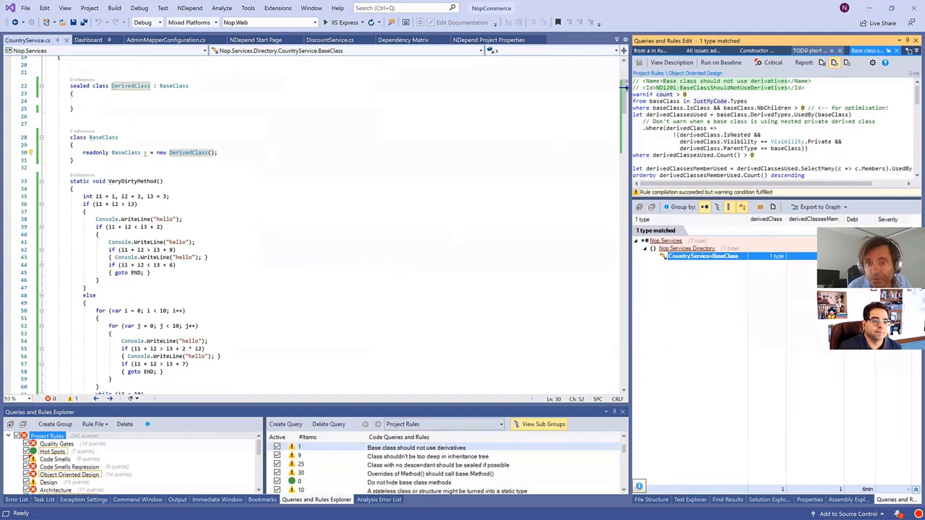
Return to the dashboard and list all issues added since the baseline again
click(807, 50)
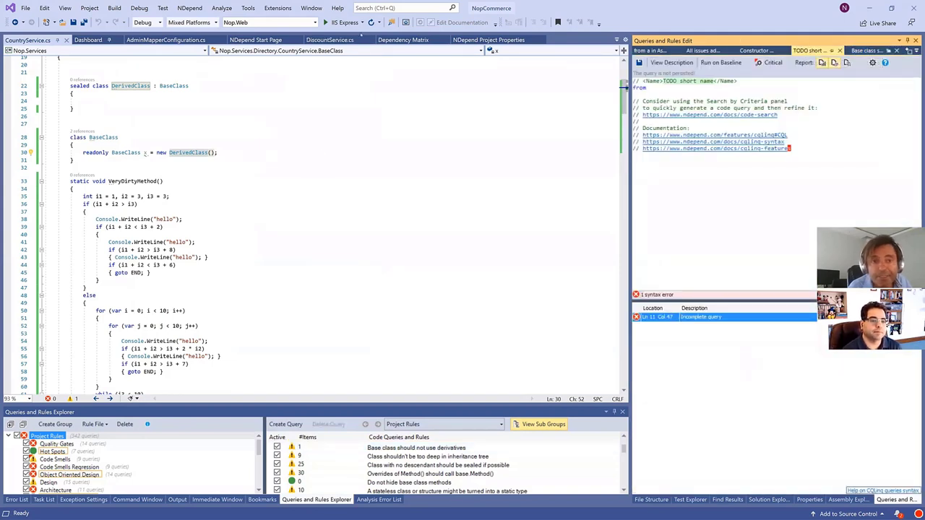
click(89, 40)
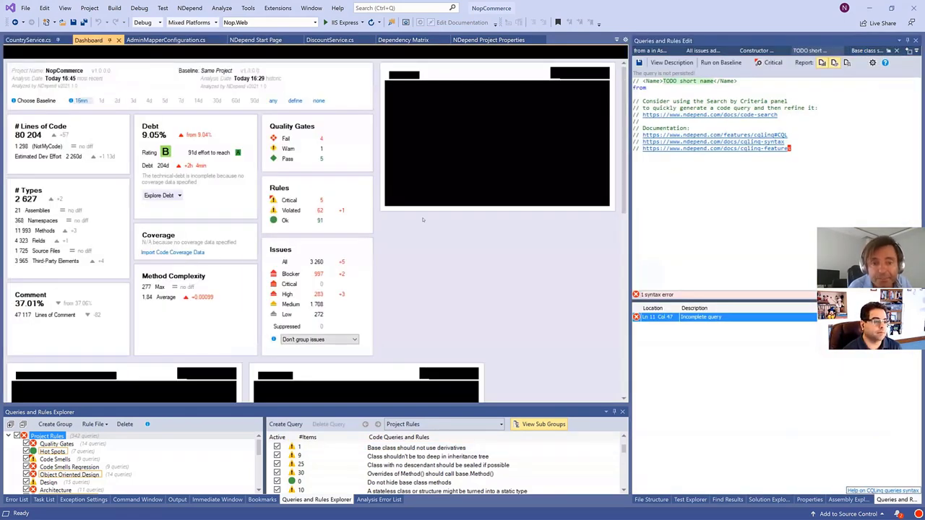
click(342, 262)
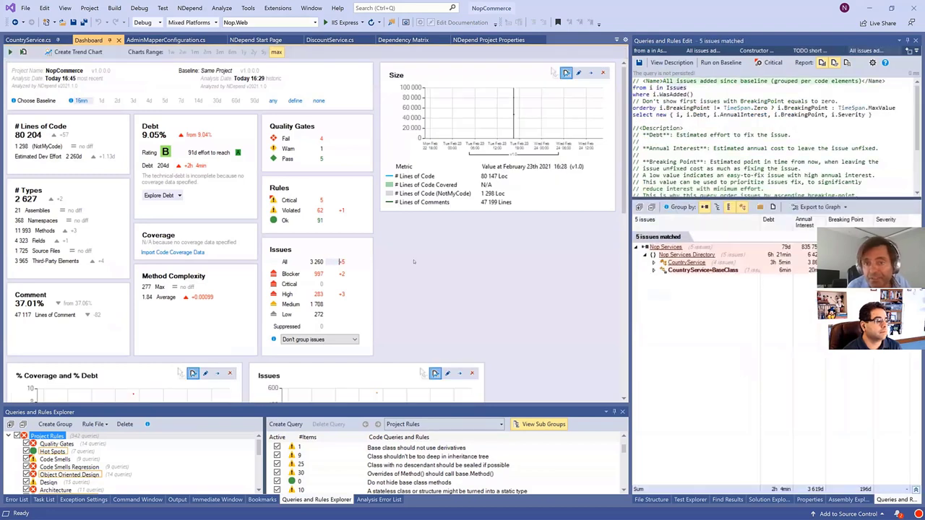
Examine the query code behind the added-issues list, especially its Issues source, WasAdded filter and BreakingPoint ordering
click(682, 128)
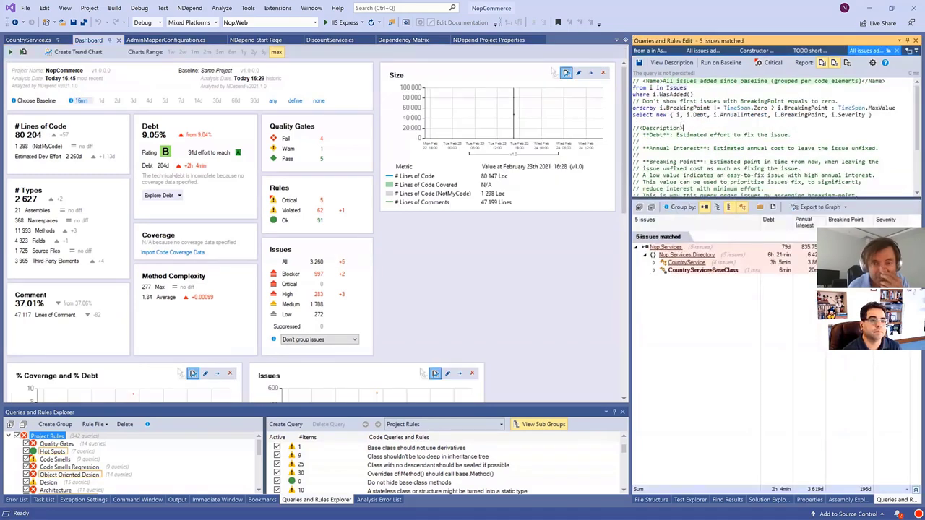
drag(683, 127, 633, 88)
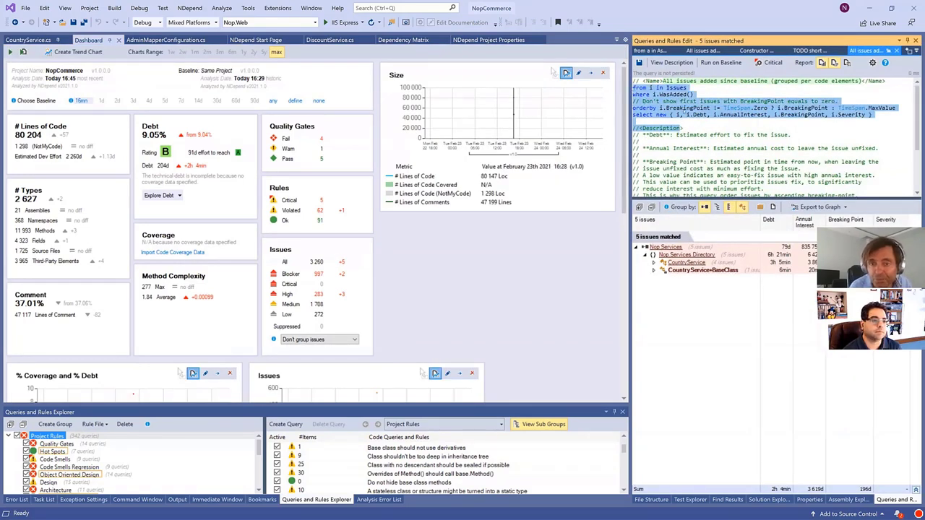
click(683, 107)
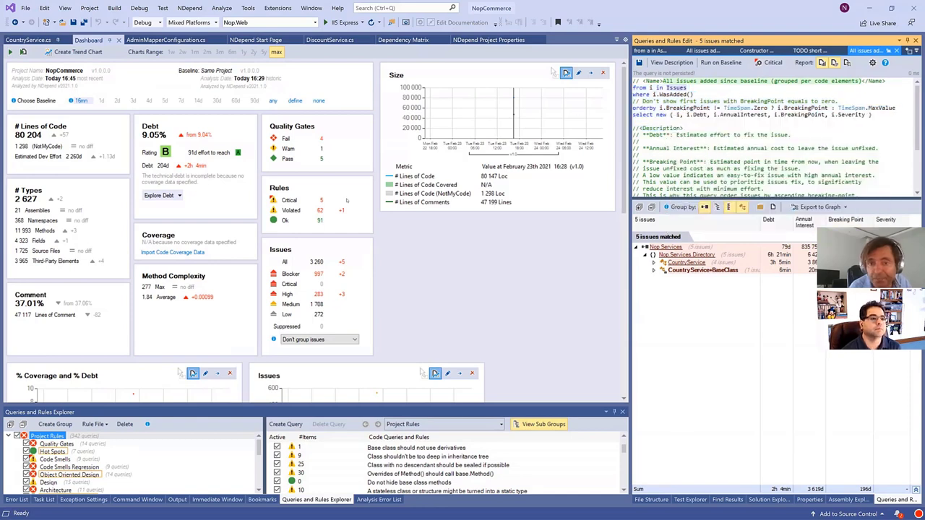
click(672, 62)
click(672, 62)
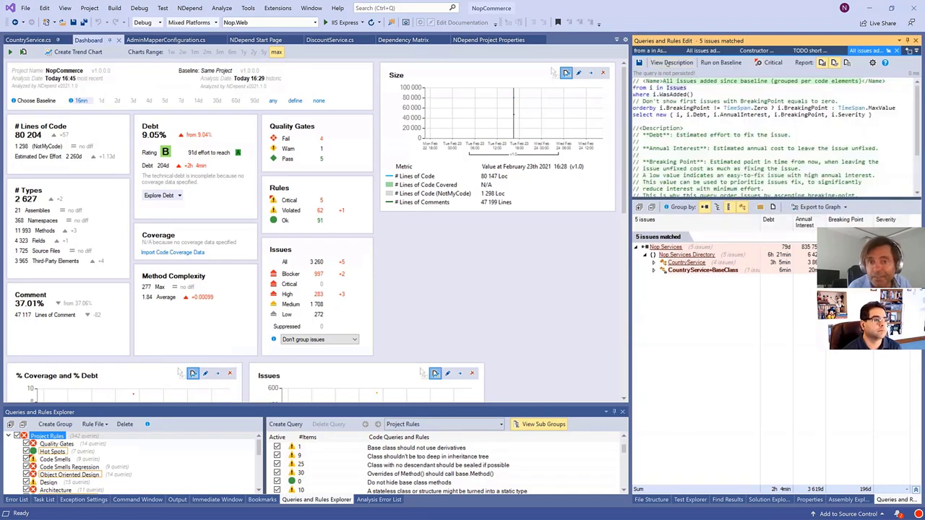
drag(656, 87, 689, 94)
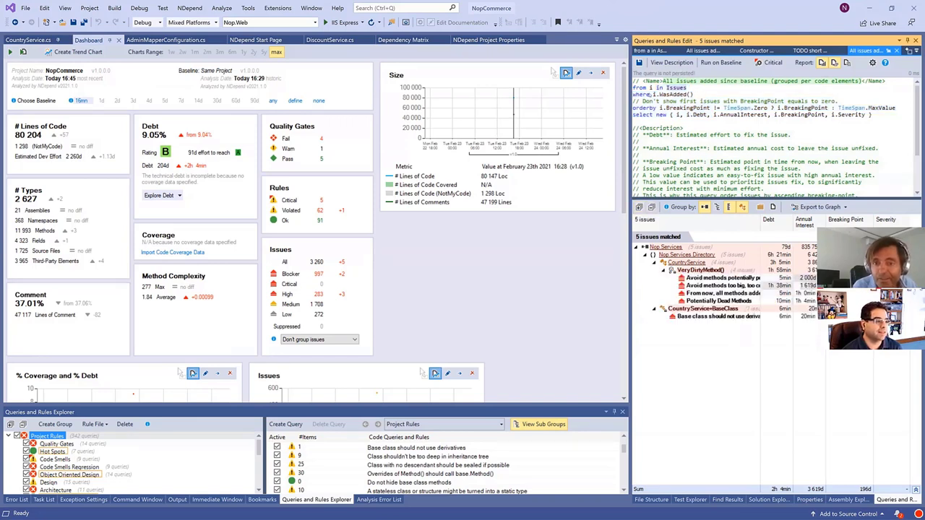
drag(633, 81, 710, 108)
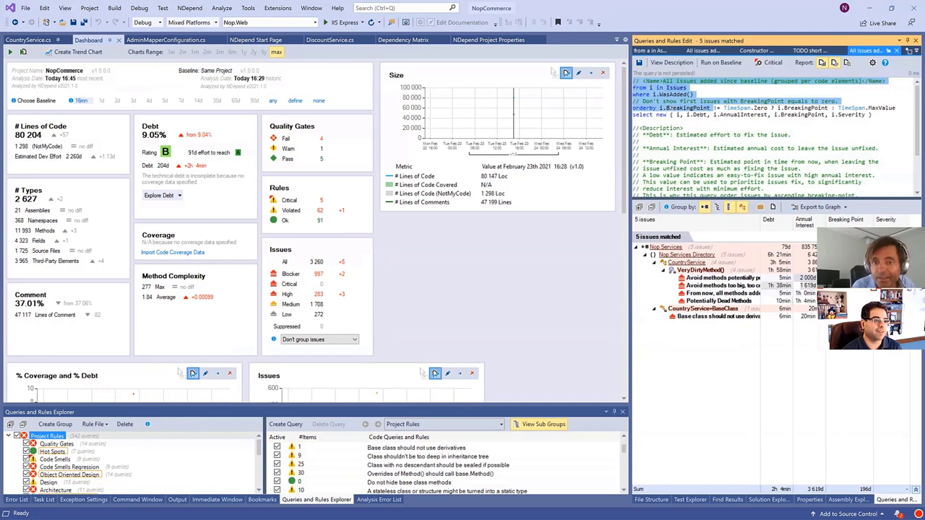
scroll(710, 107, up, 3)
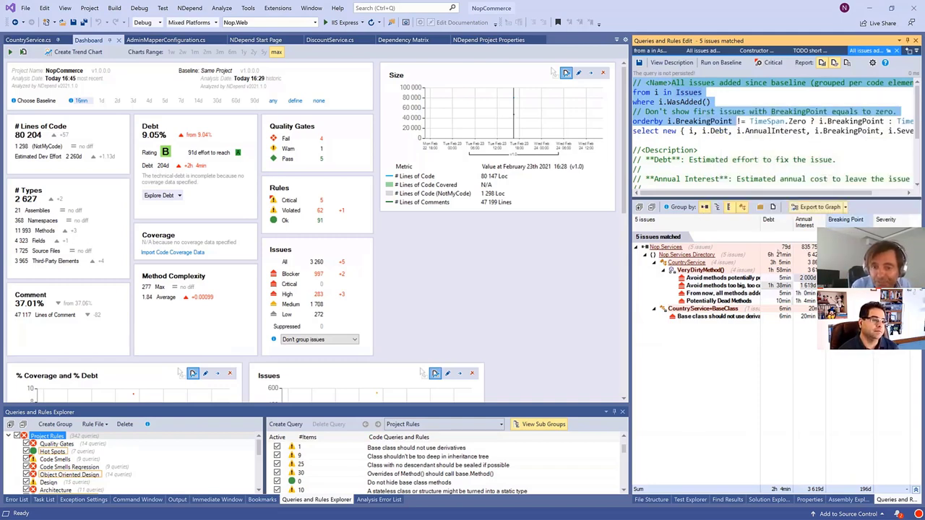
Widen the issue name column, open VeryDirtyMethod's issue "Avoid methods potentially poorly commented" and inspect the method among the rule's matches
drag(757, 224, 815, 225)
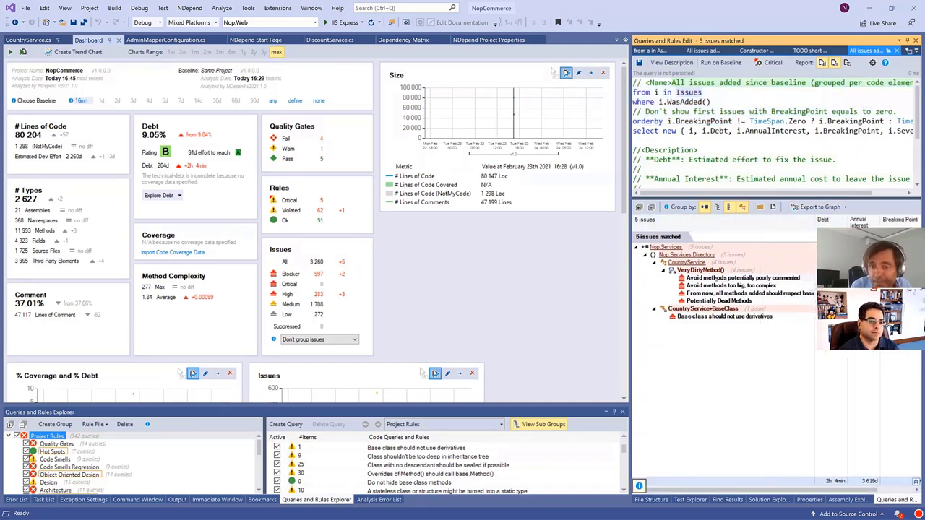
double_click(714, 277)
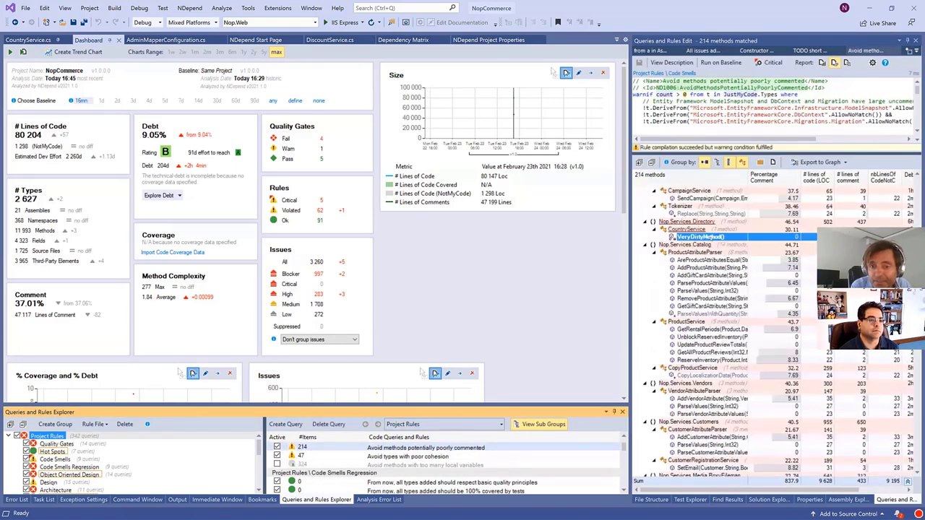
scroll(765, 228, up, 4)
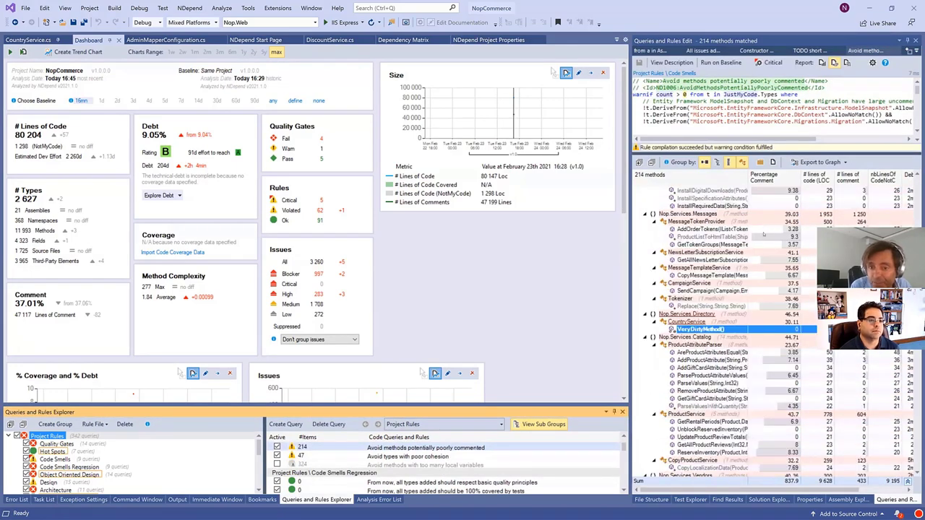
click(712, 352)
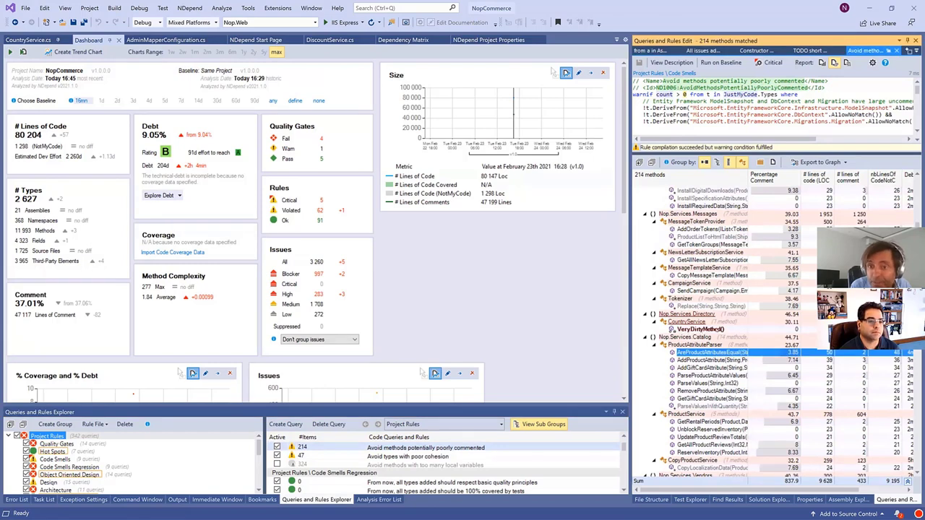
click(701, 328)
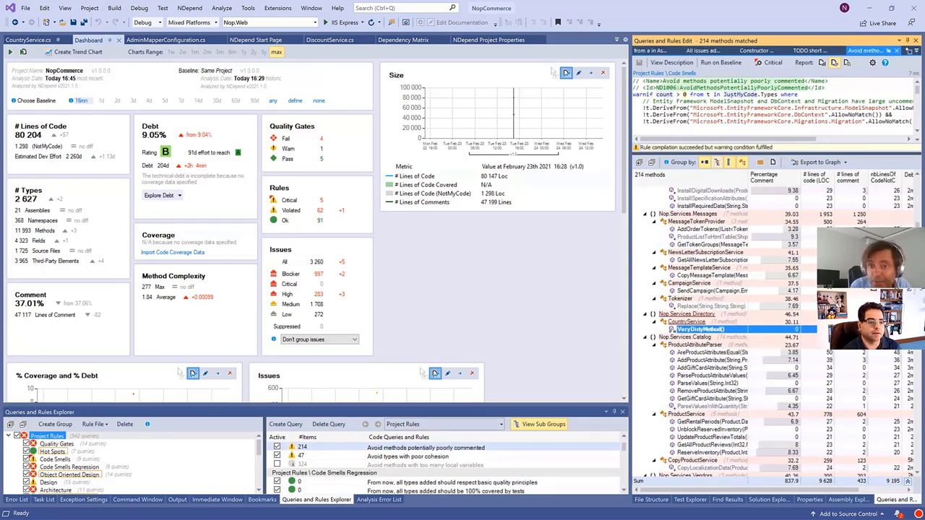
Go back to the list of issues added since the baseline and open VeryDirtyMethod's source from it
click(717, 50)
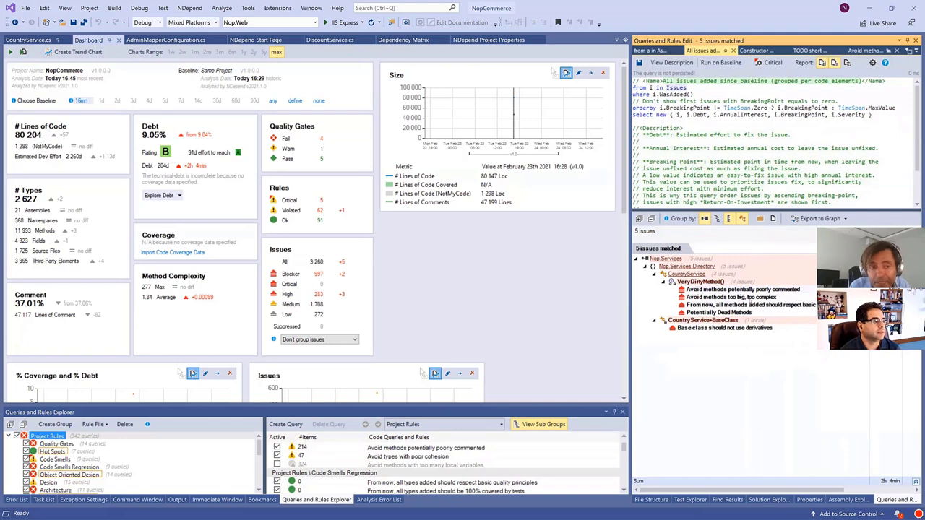
double_click(700, 281)
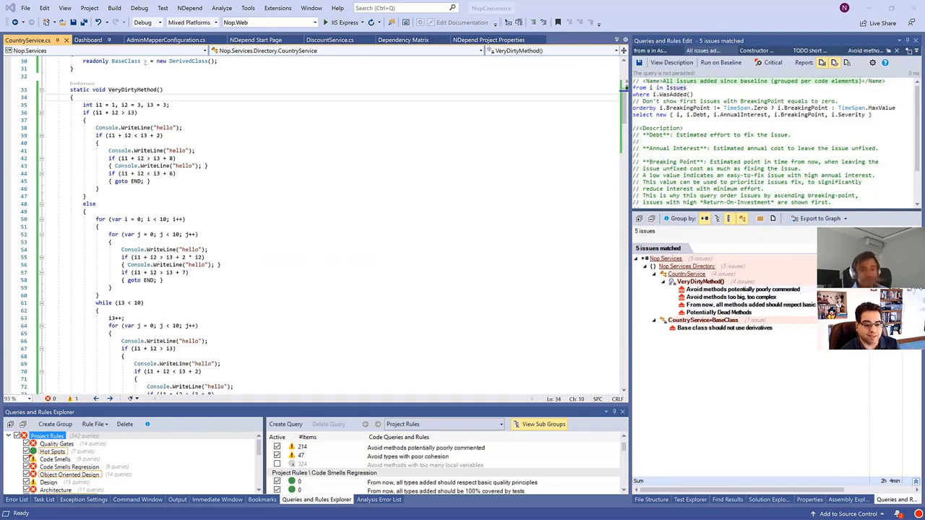
Switch to the browser to look at the NDepend Use Cases documentation page, then switch back to Visual Studio
key(alt+Tab)
drag(621, 2, 620, 4)
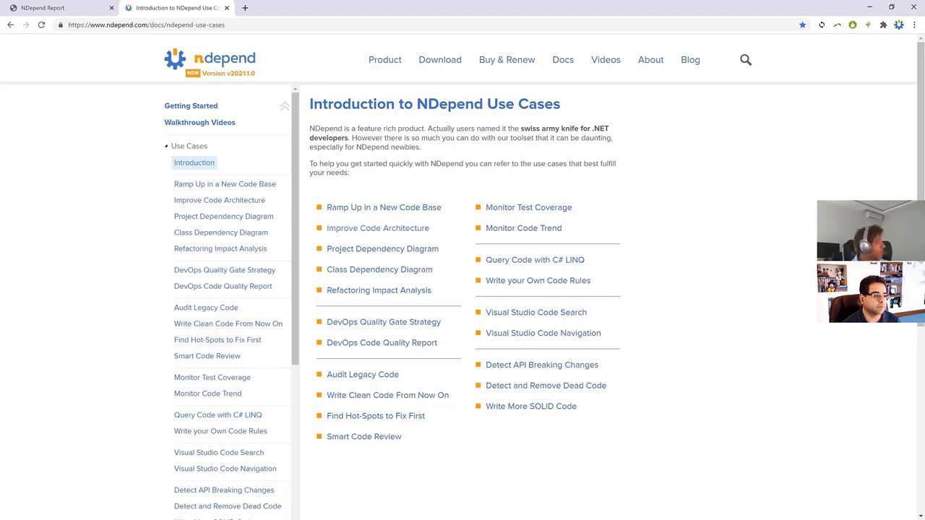
key(alt+Tab)
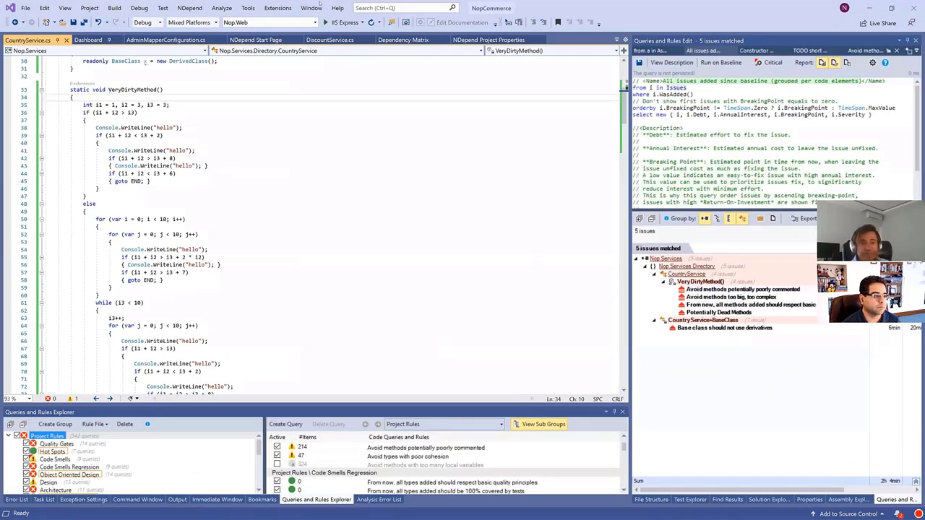
Open the NDepend dependency graph and clear the selection of the Nop.Web.Areas.Admin.* namespace
click(190, 8)
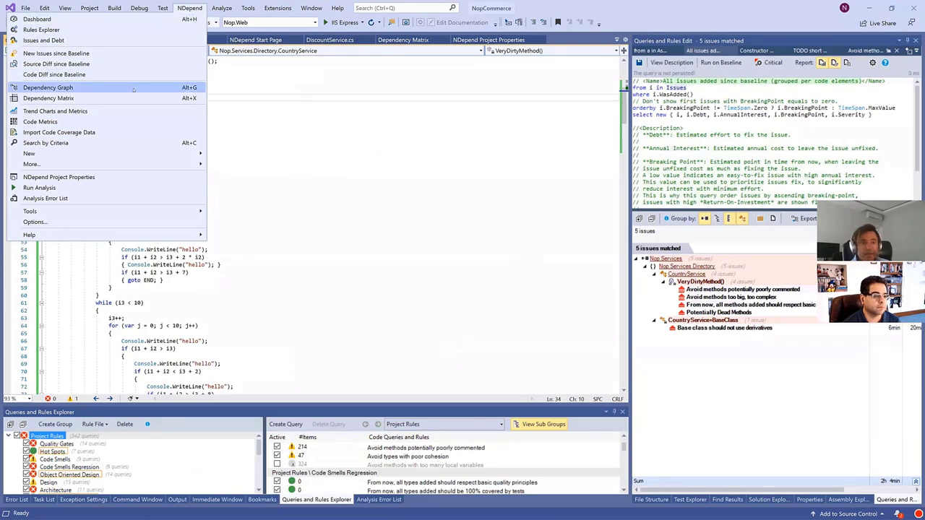
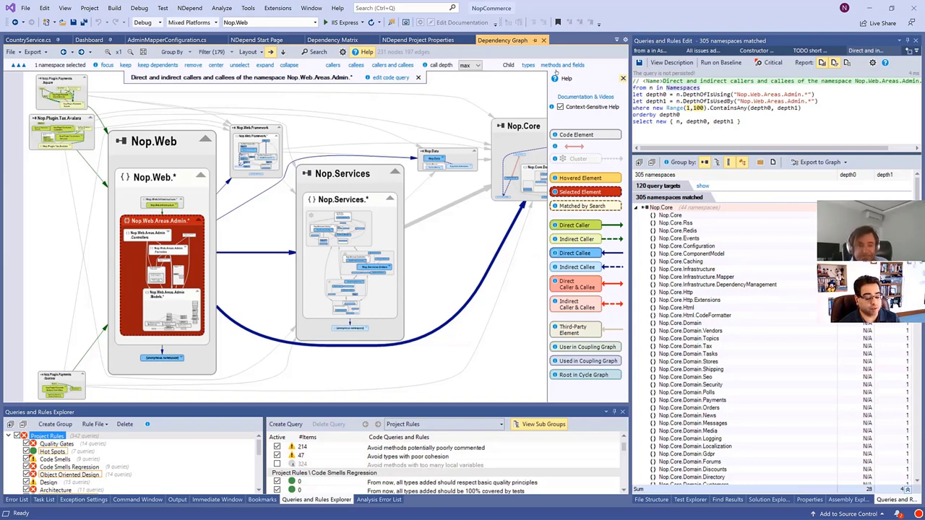
mouse_move(170, 219)
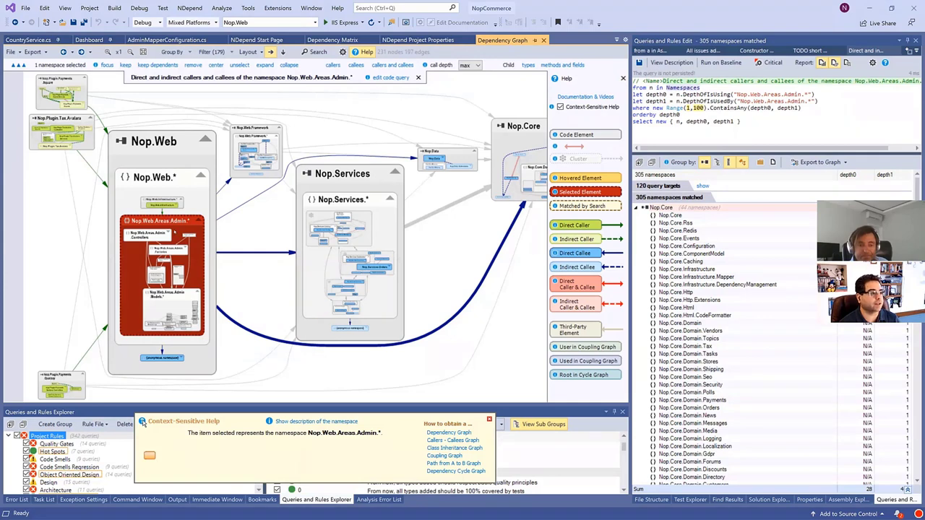
click(252, 238)
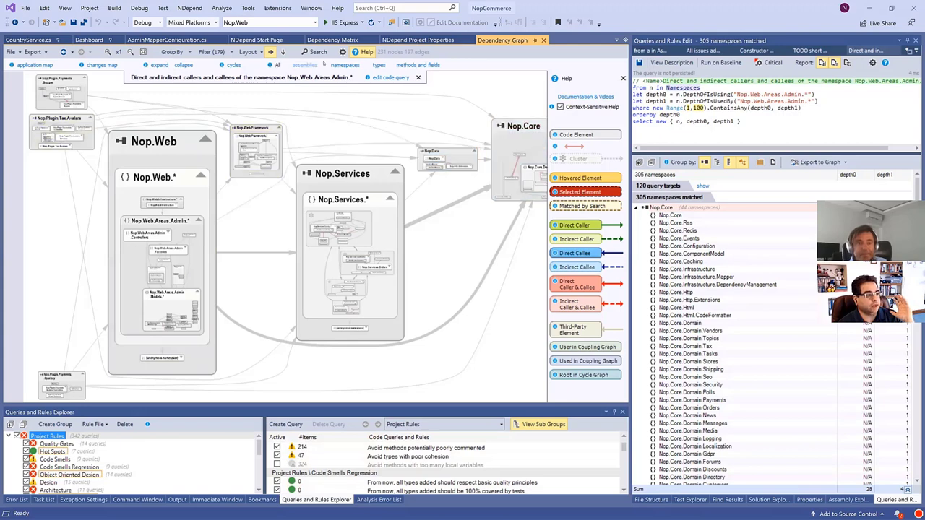
Try the Constant Area box size on the dependency graph, return to the previous graph and review the layout options
click(262, 53)
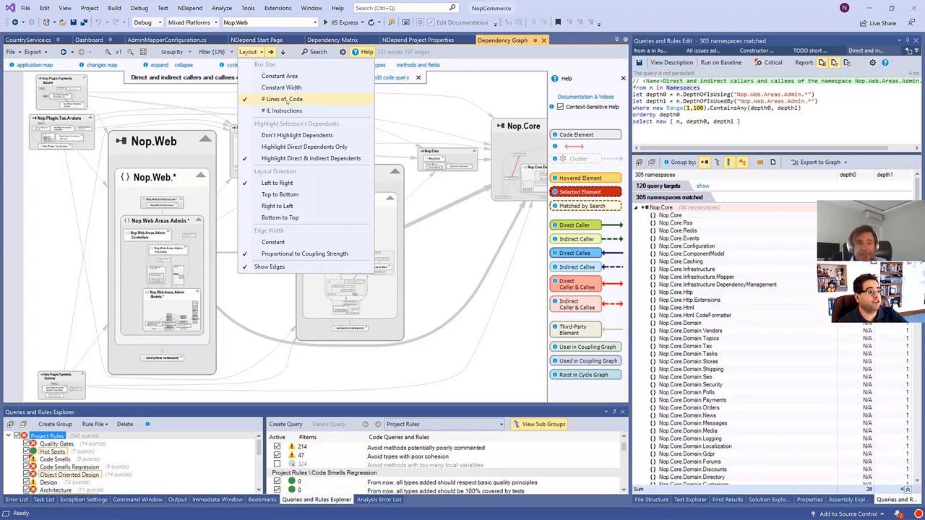
click(286, 76)
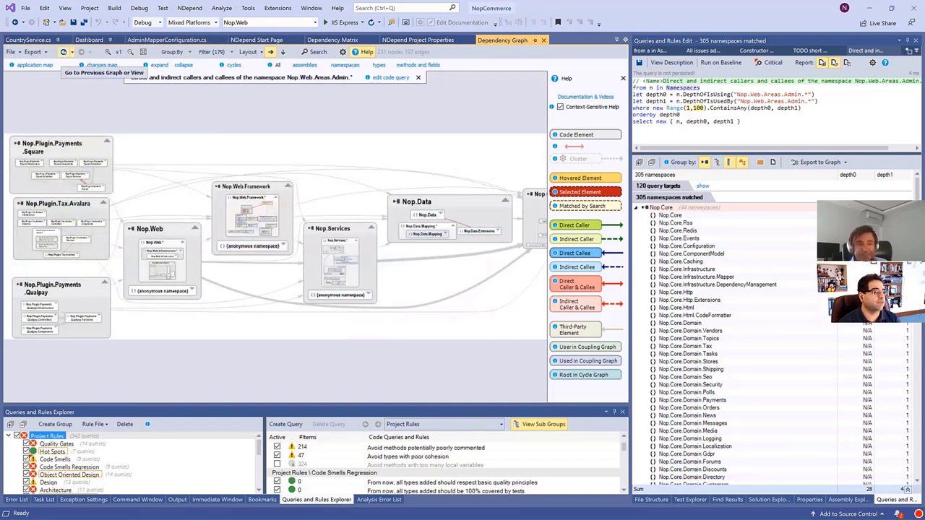
click(62, 54)
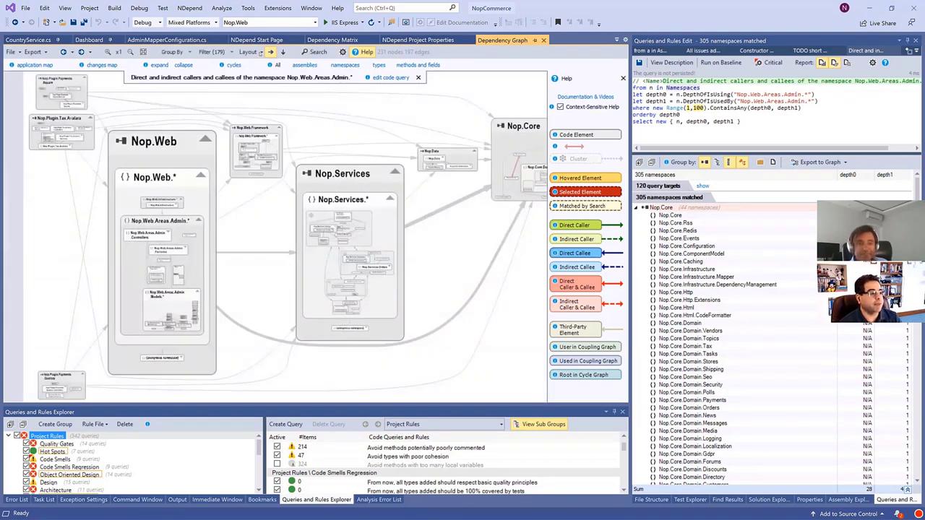
click(248, 52)
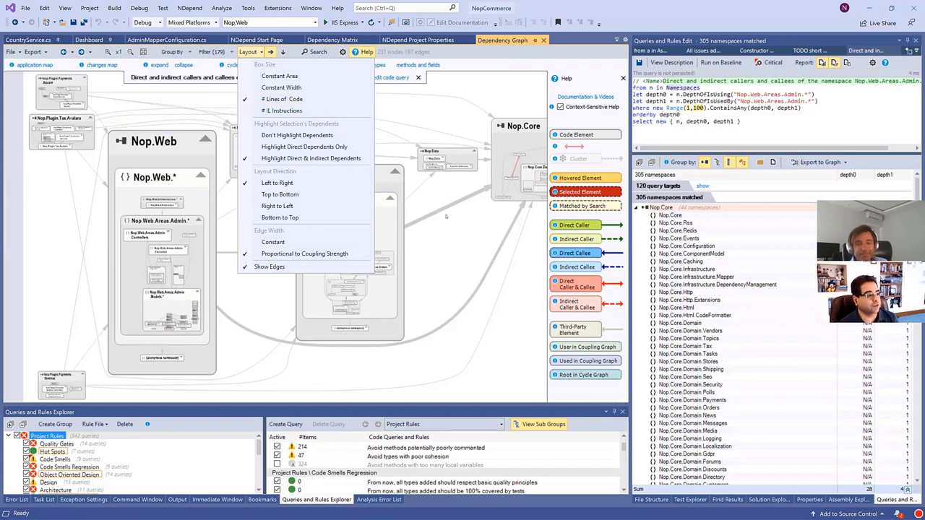
click(463, 228)
Open the graph of types involved in the coupling between Nop.Services and Nop.Core and examine its namespaces and types up close
mouse_move(465, 205)
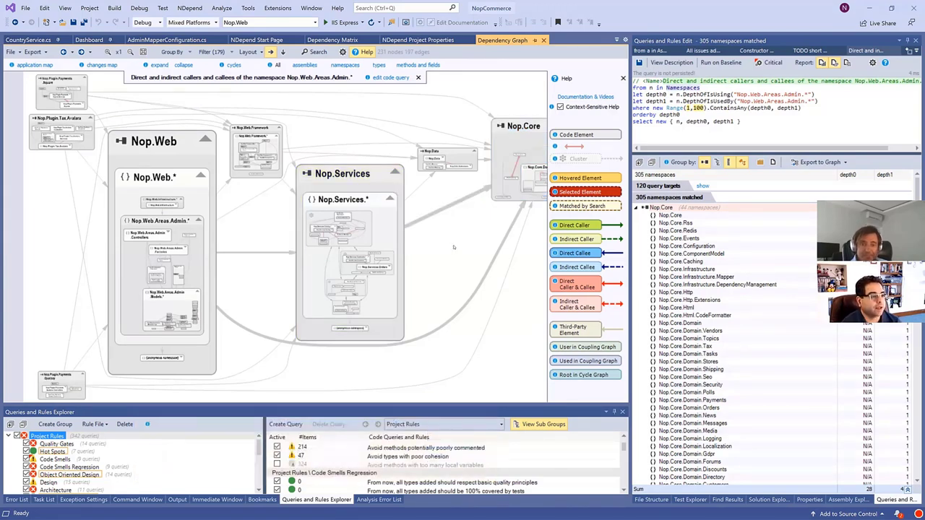
click(480, 190)
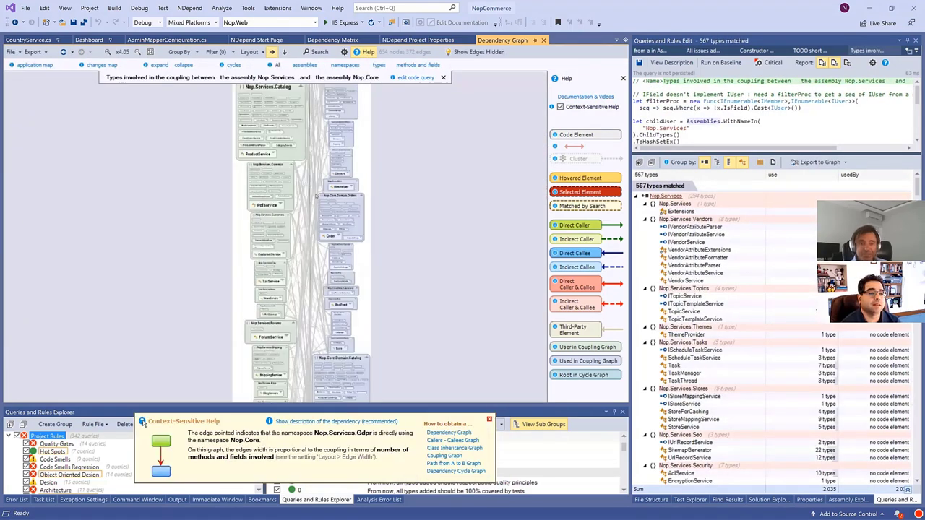
scroll(312, 194, up, 3)
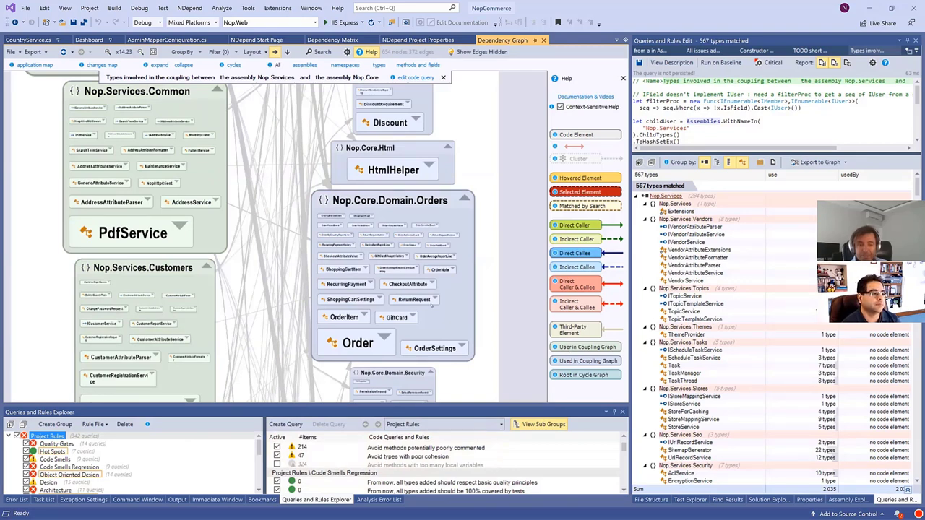
scroll(432, 305, down, 1)
scroll(415, 301, down, 6)
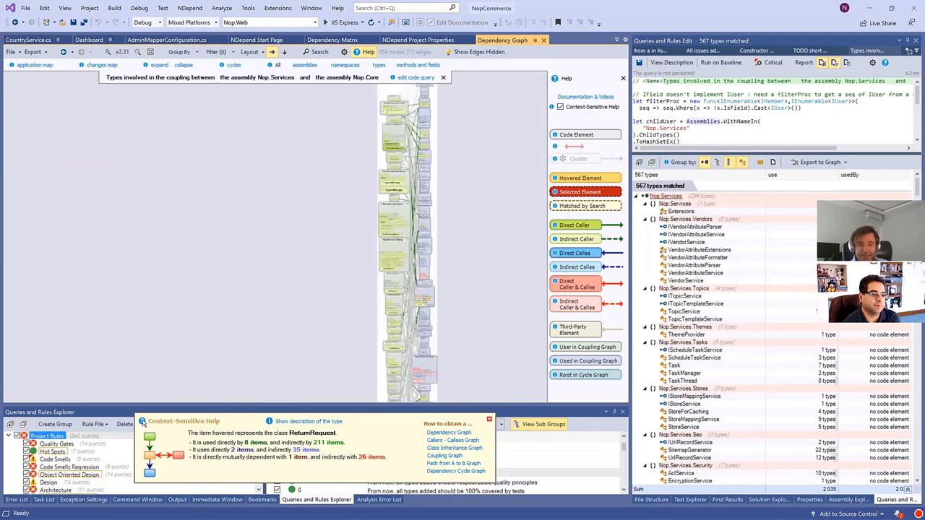
scroll(412, 246, up, 6)
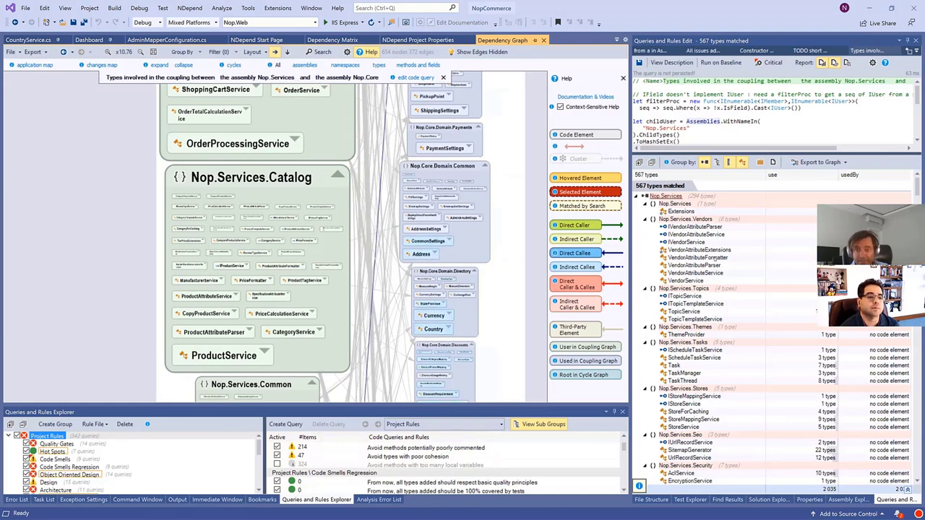
Inspect in the matched types list which types ThemeProvider uses and which types use EngineContext
click(714, 257)
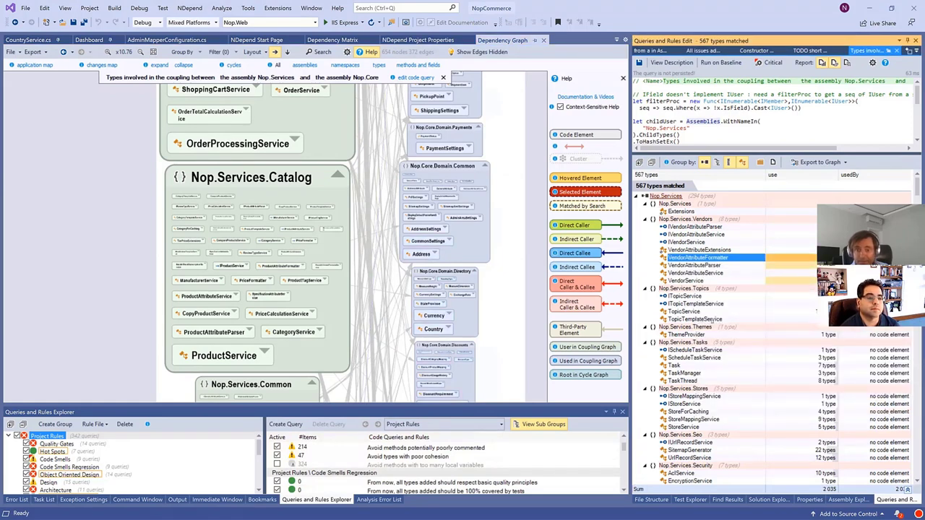
click(787, 336)
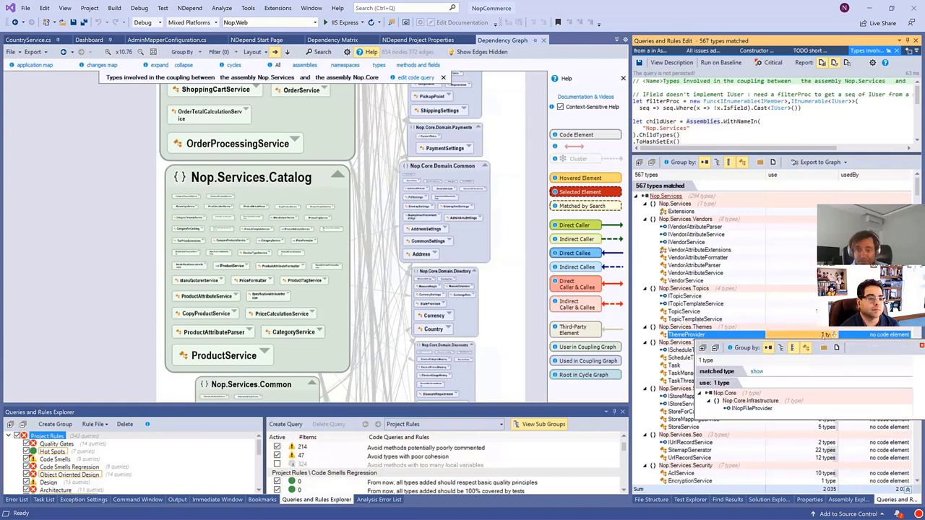
scroll(789, 340, down, 7)
drag(916, 195, 916, 354)
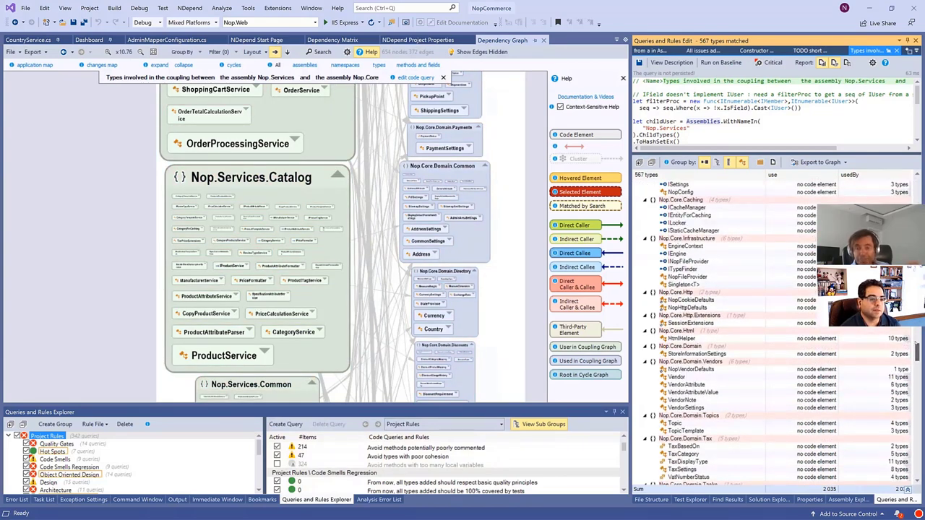
click(685, 246)
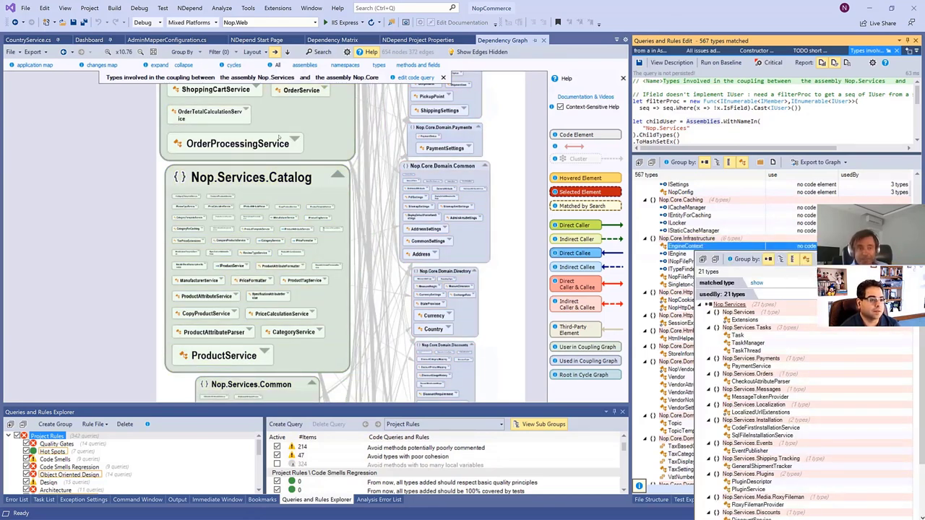
Go back to the previous dependency graph and open the coupling graph between Nop.Plugin.Tax.Avalara and Nop.Web
click(63, 52)
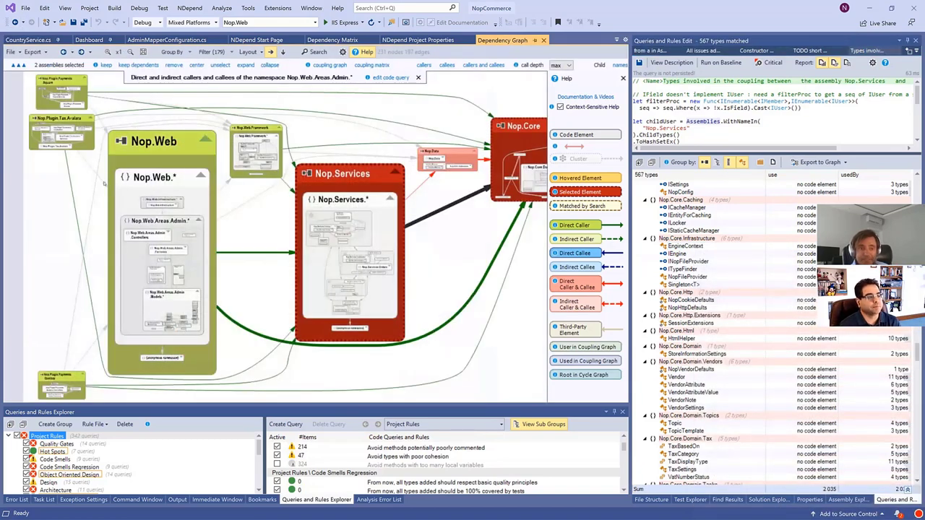
click(91, 169)
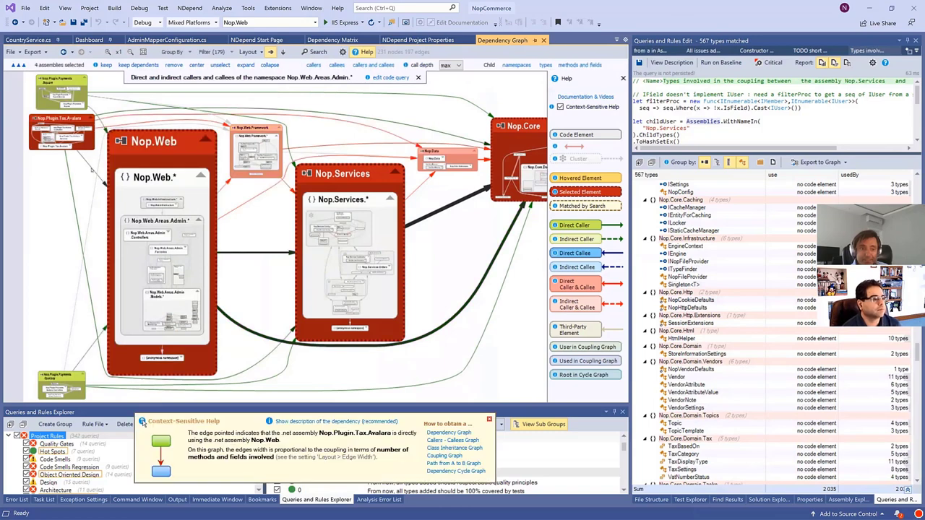
double_click(92, 169)
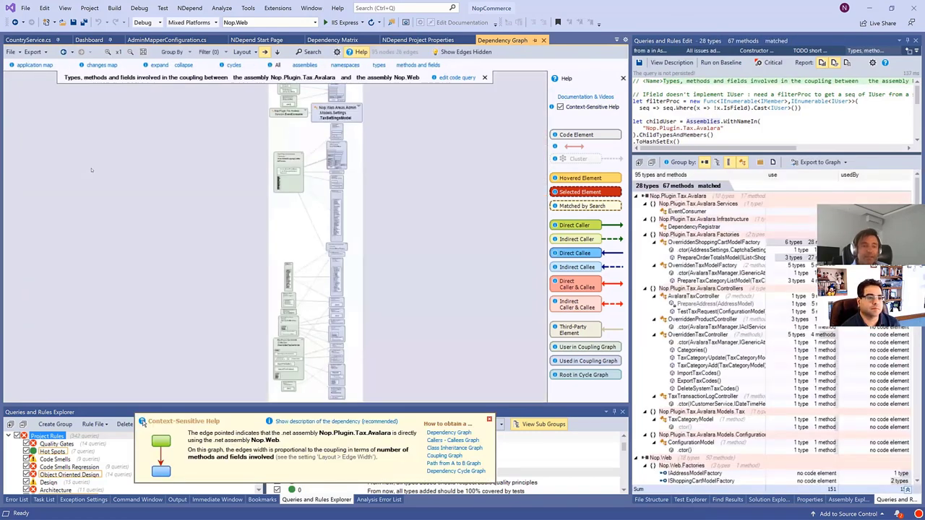
Enlarge the graph area and examine the types and methods coupling Nop.Plugin.Tax.Avalara with Nop.Web, from OverriddenShoppingCartModelFactory to OverriddenTaxController
scroll(291, 184, up, 5)
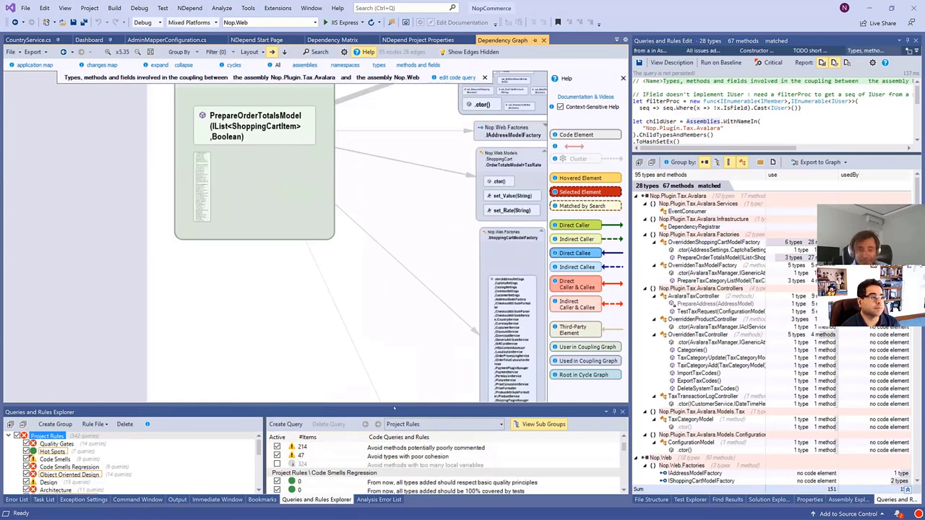
drag(394, 403, 393, 460)
scroll(277, 270, down, 4)
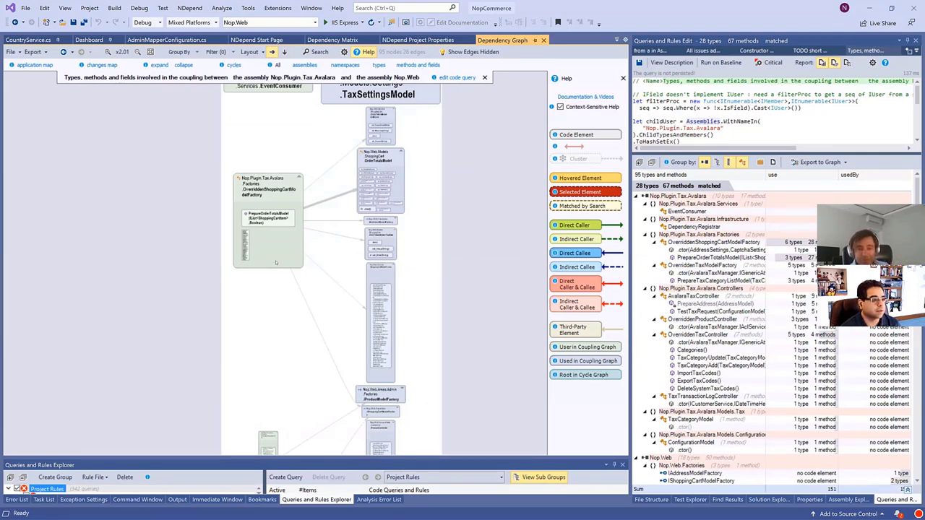
drag(304, 156, 197, 177)
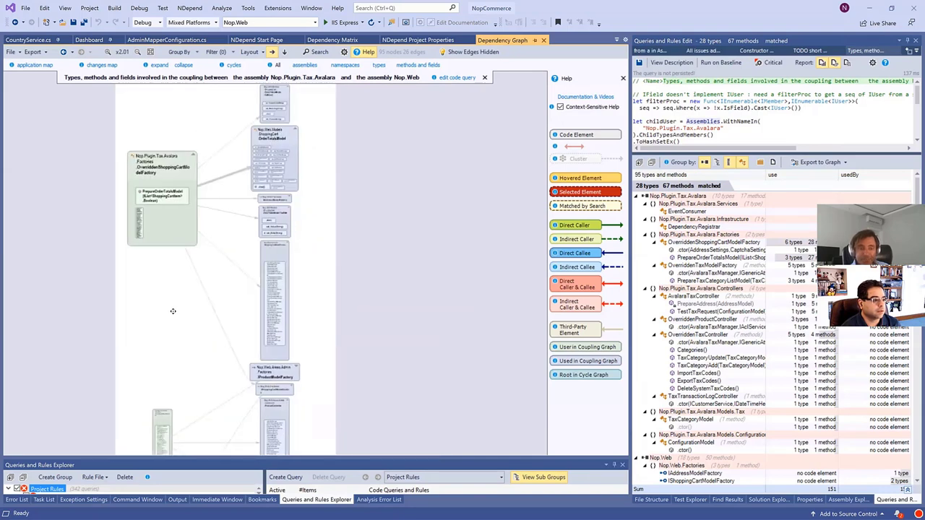
drag(174, 311, 194, 173)
scroll(194, 174, down, 5)
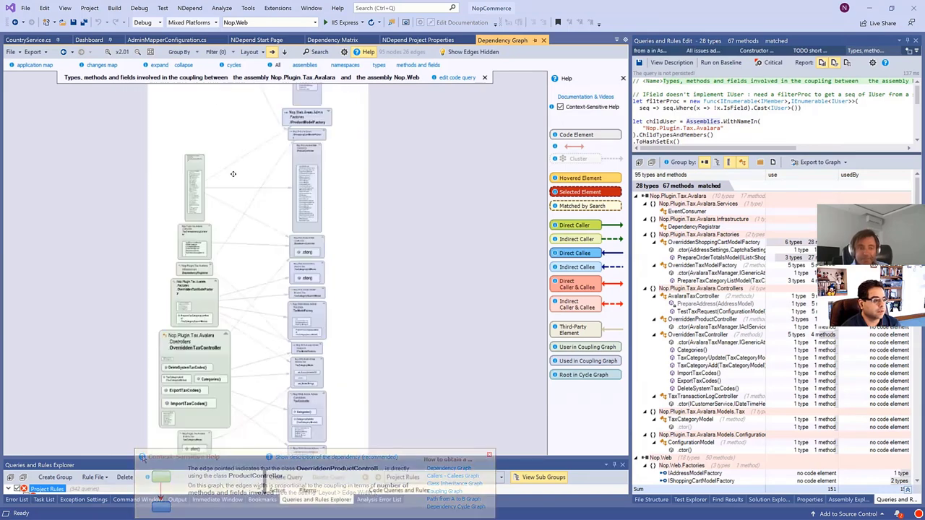
scroll(260, 188, down, 1)
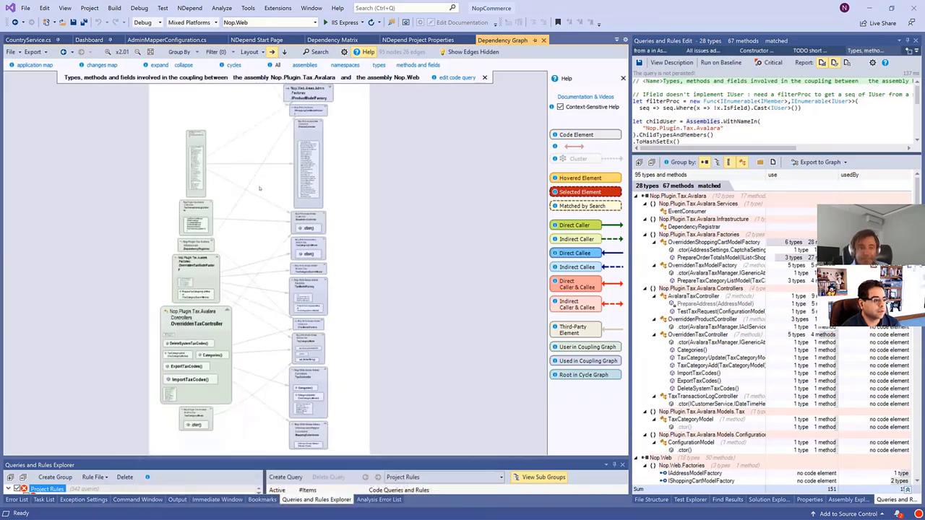
Display the changes map of code elements changed, added or removed, and select the whole generated code query behind it
click(112, 67)
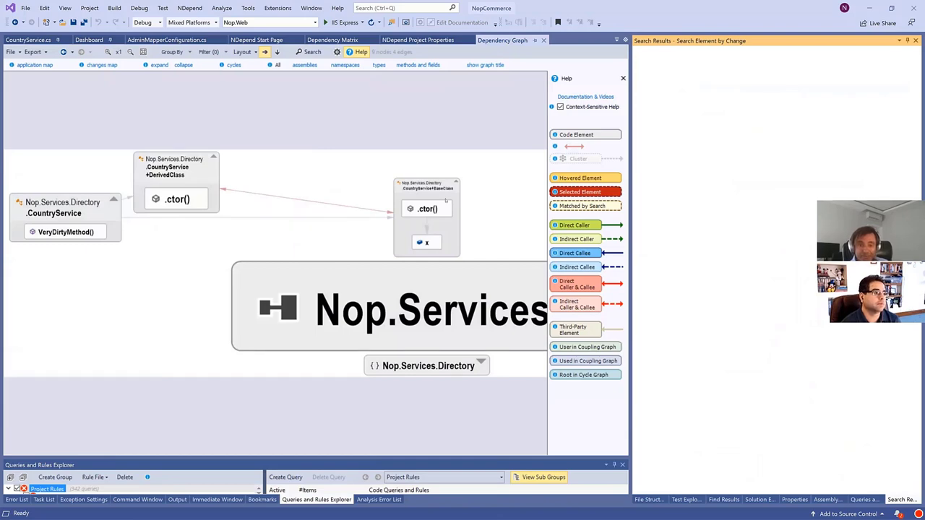
scroll(446, 201, up, 5)
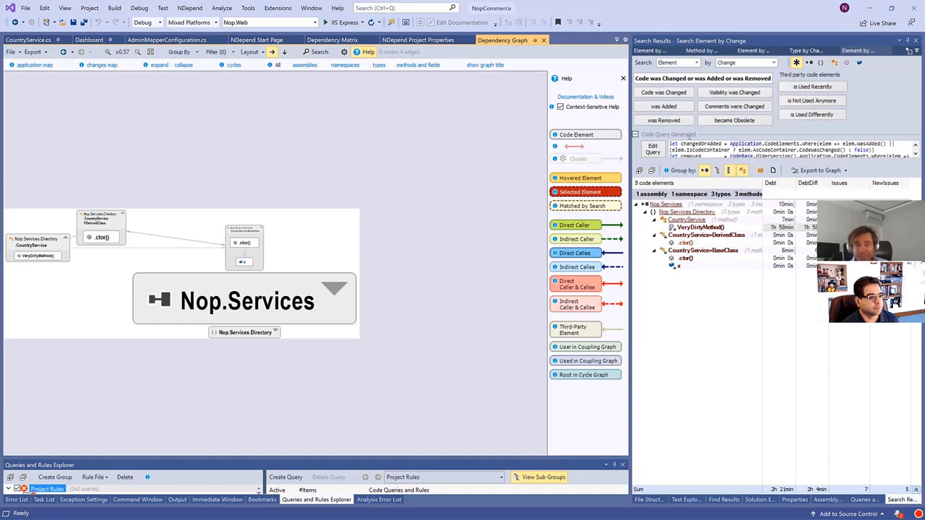
click(727, 155)
key(ctrl+a)
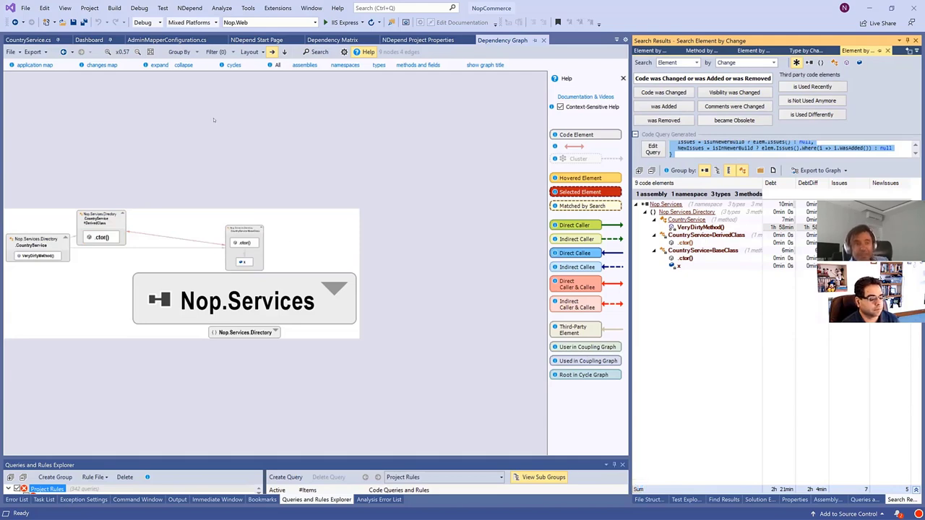
Open the rule "Avoid namespaces dependency cycles" with all matches expanded and examine its query code, especially the "warnif count > 0" condition
click(235, 65)
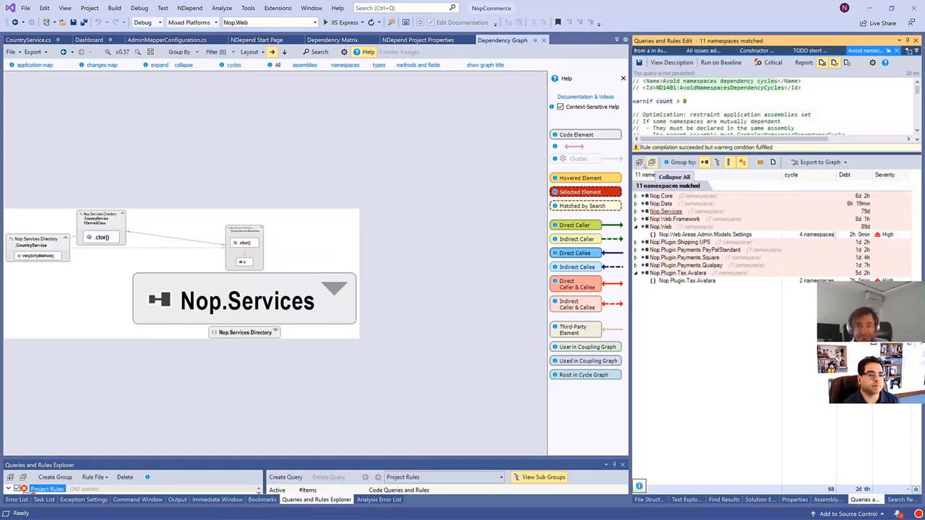
click(638, 163)
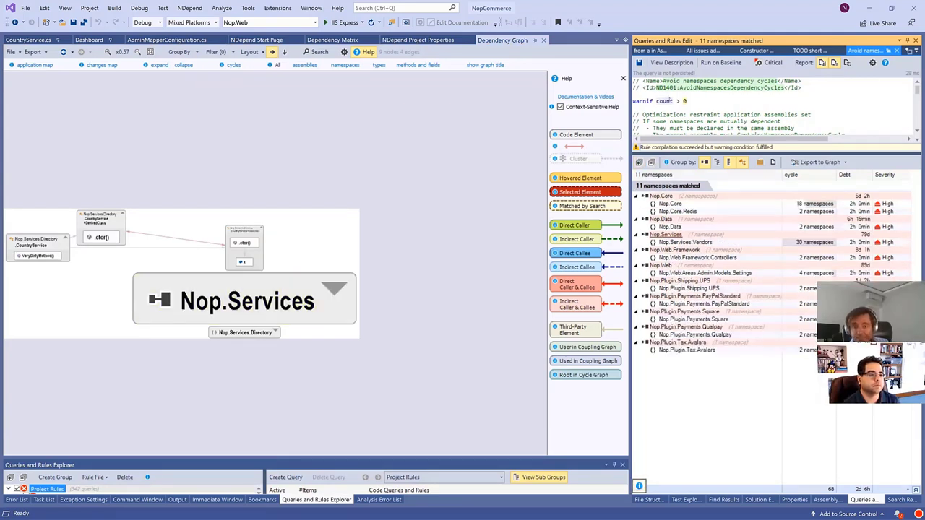
scroll(702, 106, down, 3)
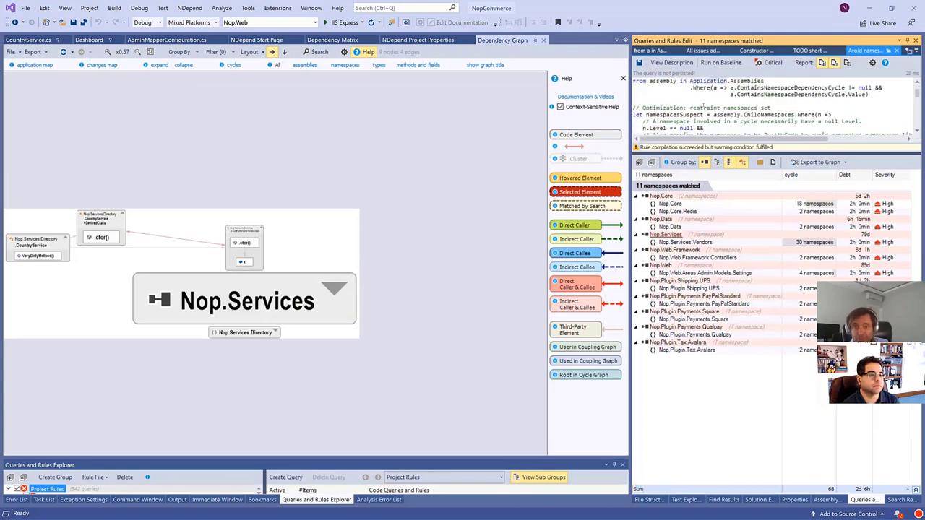
scroll(702, 107, down, 5)
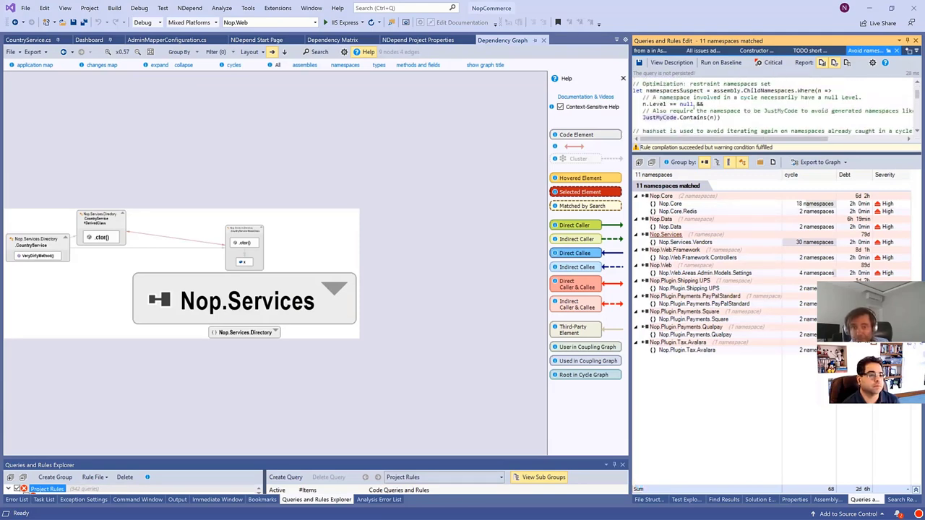
scroll(694, 107, up, 6)
drag(692, 103, 622, 106)
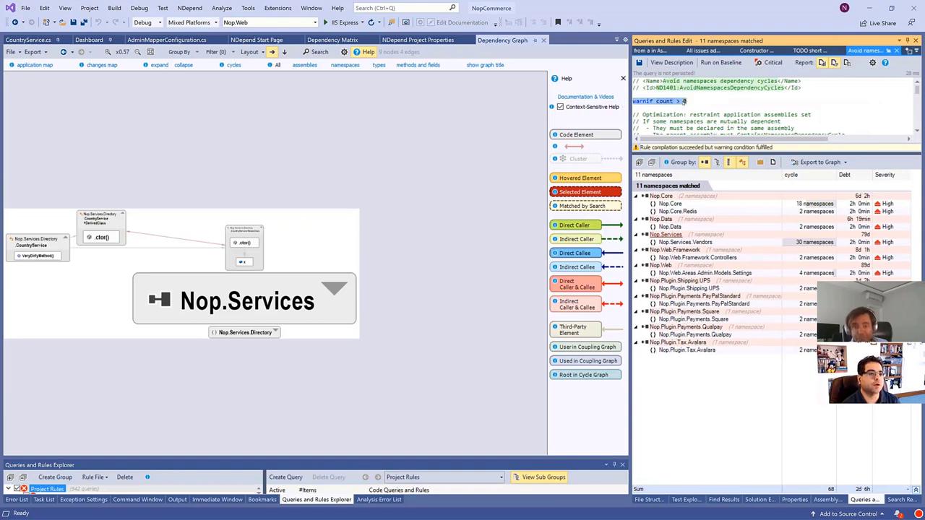
scroll(684, 101, up, 3)
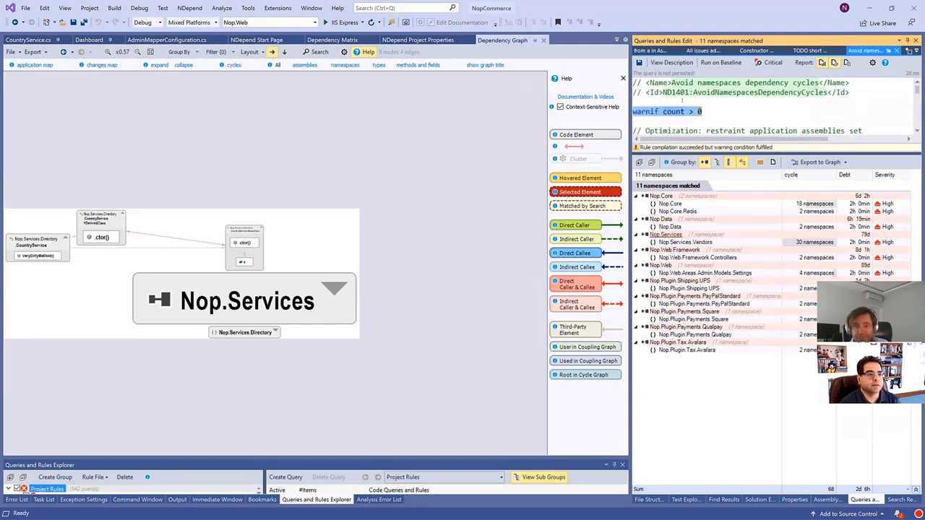
scroll(681, 100, down, 3)
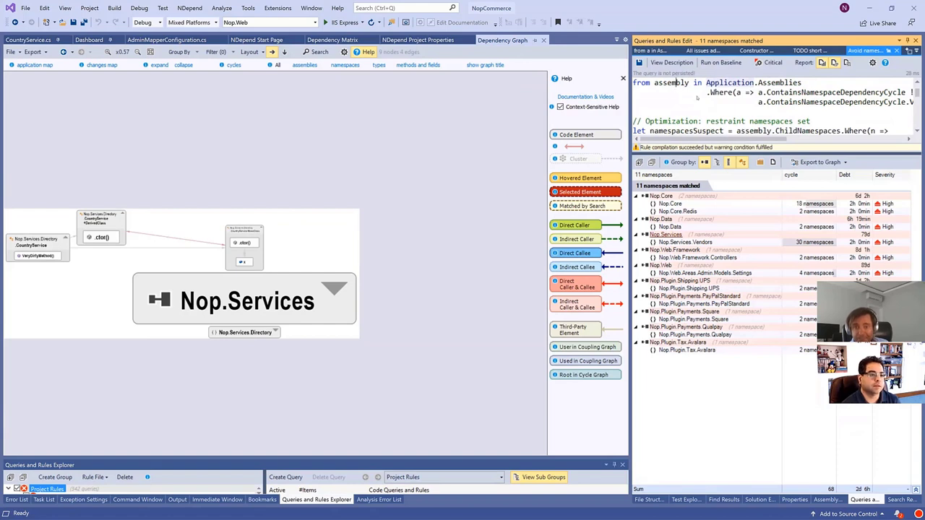
Enlarge the rules explorer and open the Dead Code rule "Potentially Dead Methods" with all matches expanded
drag(687, 82, 717, 107)
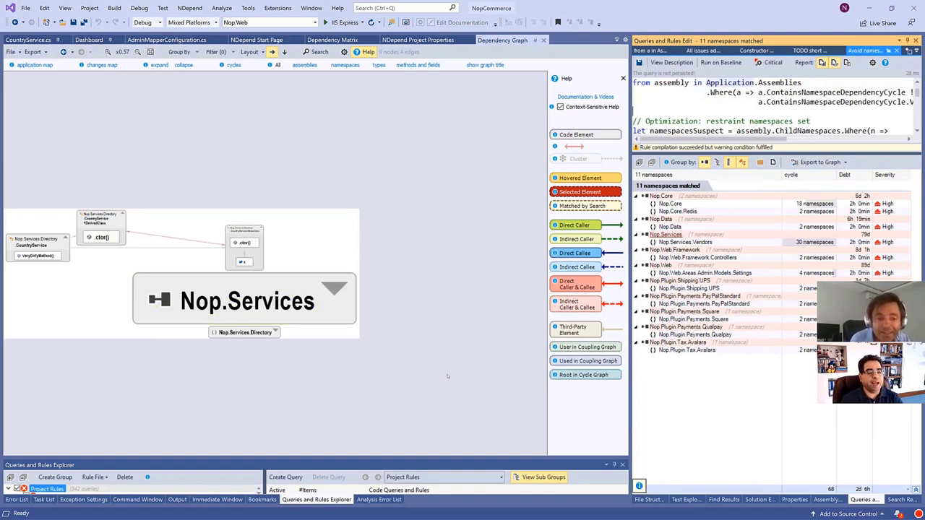
drag(216, 461, 217, 355)
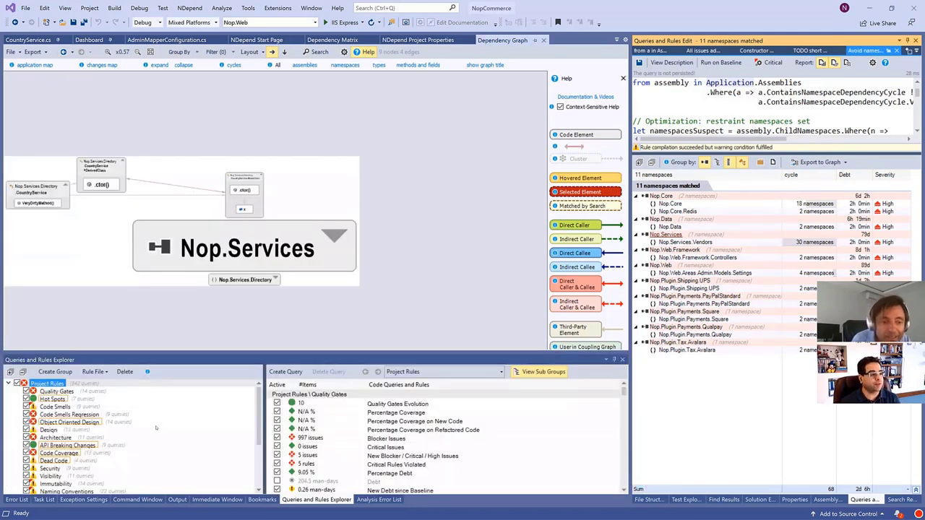
click(55, 461)
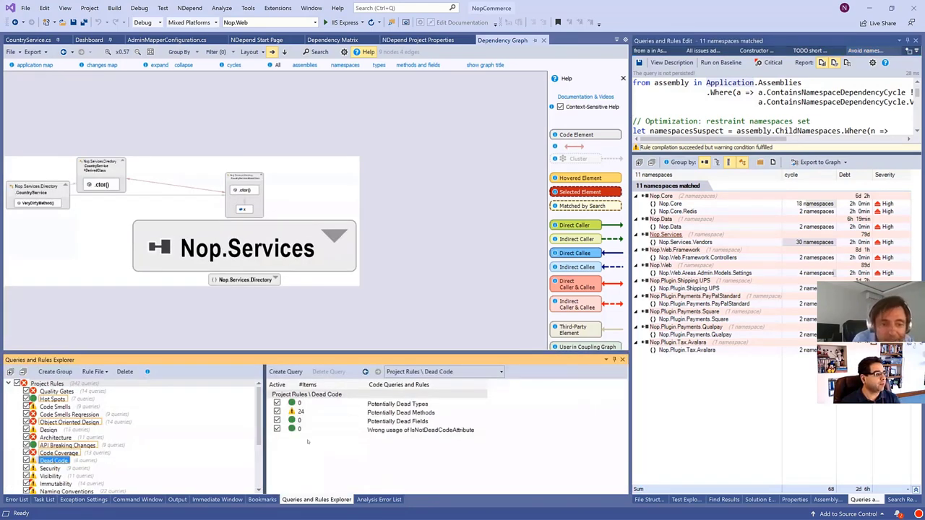
click(312, 414)
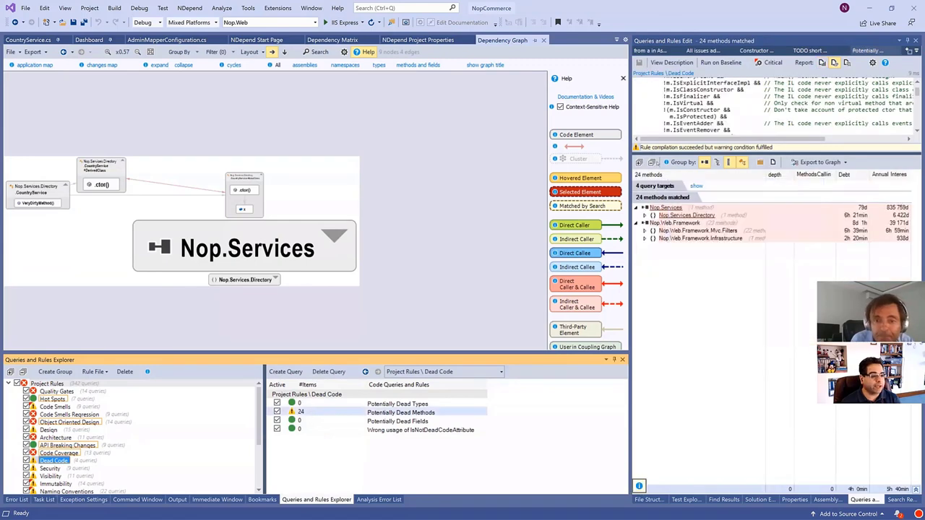
click(639, 164)
right_click(704, 231)
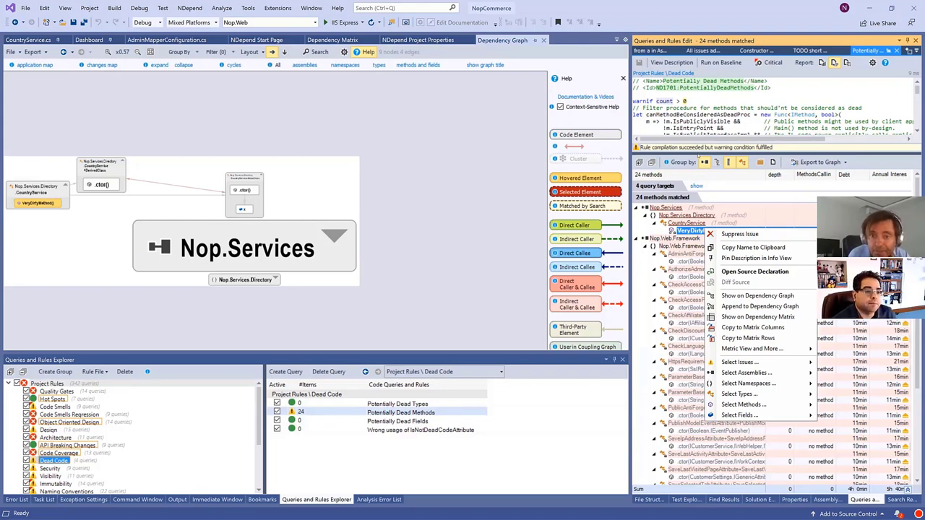
key(Escape)
Enlarge the query code area and examine the filter conditions that exclude methods from being considered dead
drag(722, 143, 723, 279)
drag(647, 121, 768, 197)
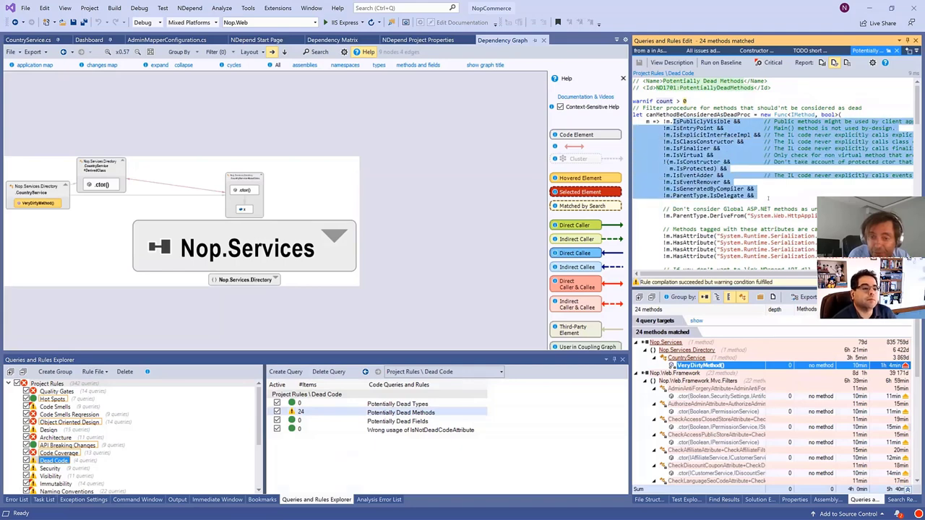
scroll(768, 198, down, 3)
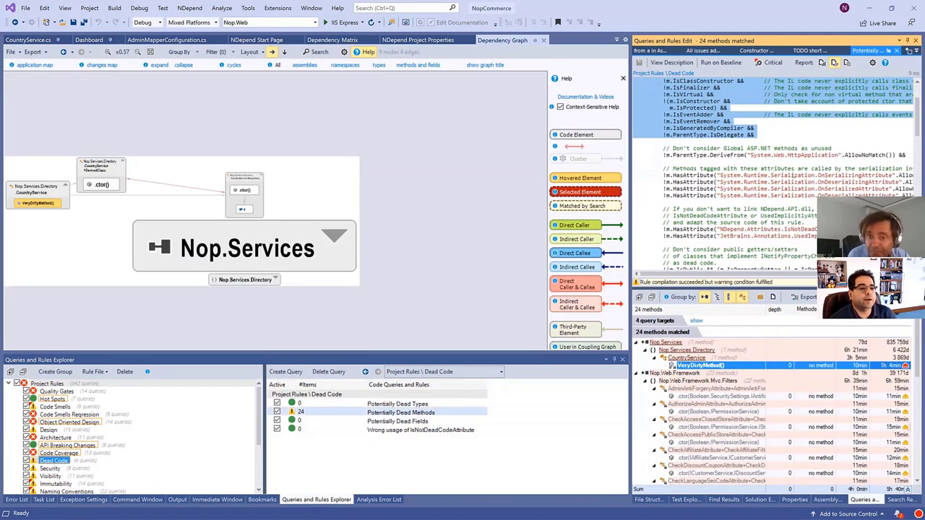
scroll(773, 173, down, 10)
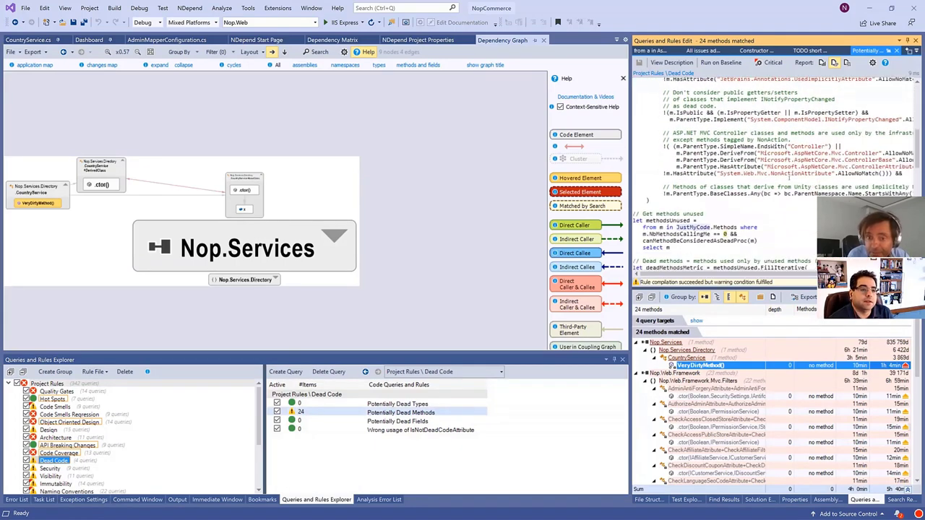
scroll(788, 180, up, 12)
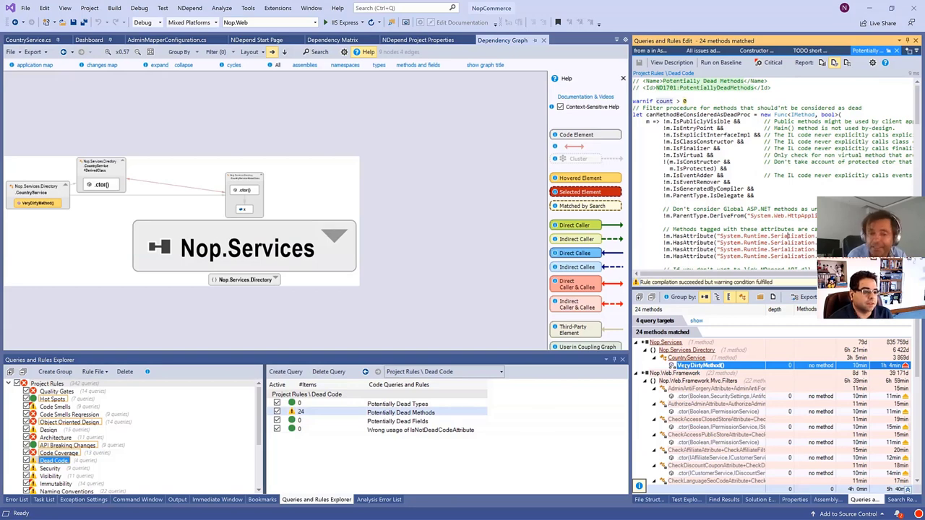
Generate the issue suppression tag for VeryDirtyMethod and add [SuppressMessage("NDepend", "ND1701:PotentiallyDeadMethods", Justification = "TODO")] above the method in CountryService.cs
right_click(683, 365)
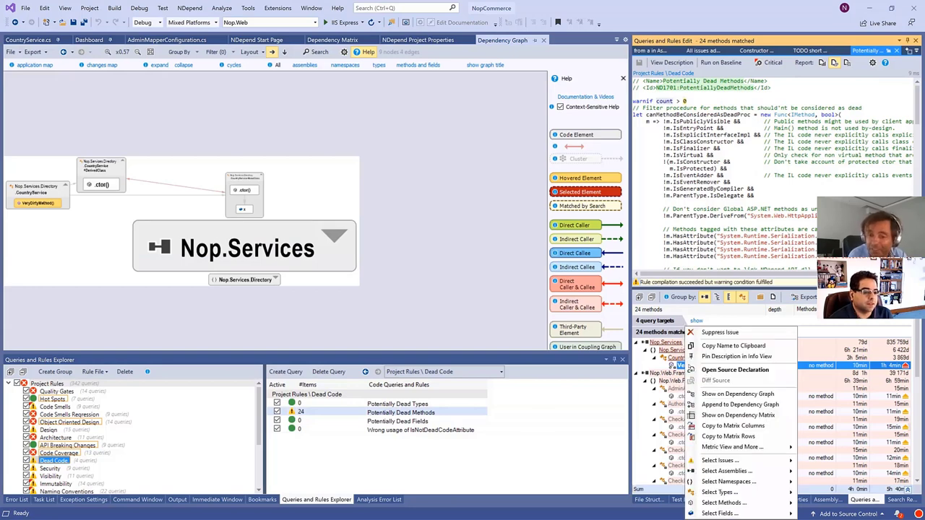
click(720, 333)
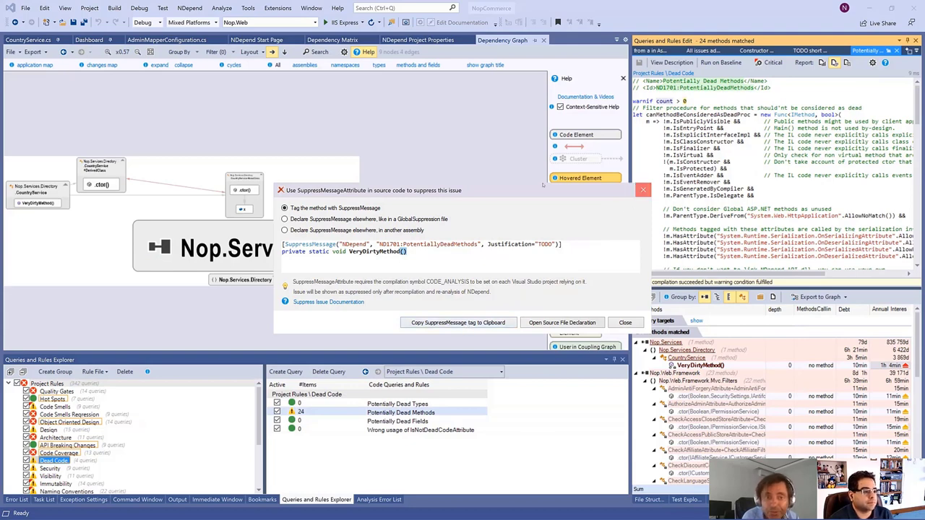
click(642, 190)
click(32, 40)
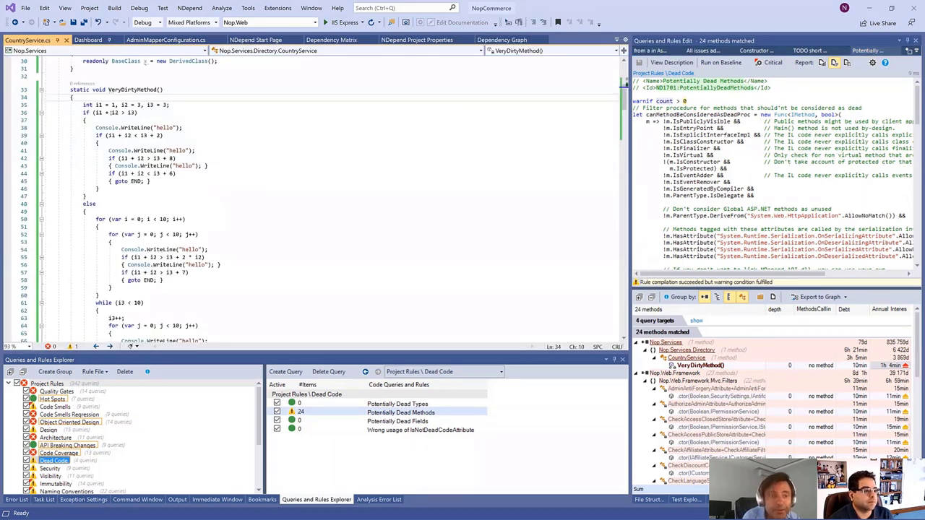
scroll(81, 166, up, 4)
click(82, 165)
text([SuppressMessage("NDepend", "ND1701:PotentiallyDeadMethods", Justification = "TODO")])
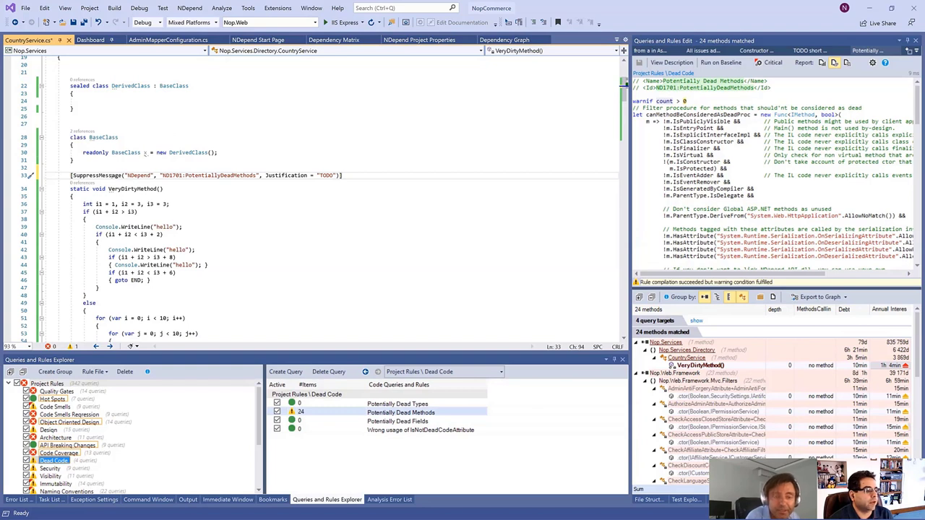
Remove the SuppressMessage attribute above VeryDirtyMethod
click(116, 175)
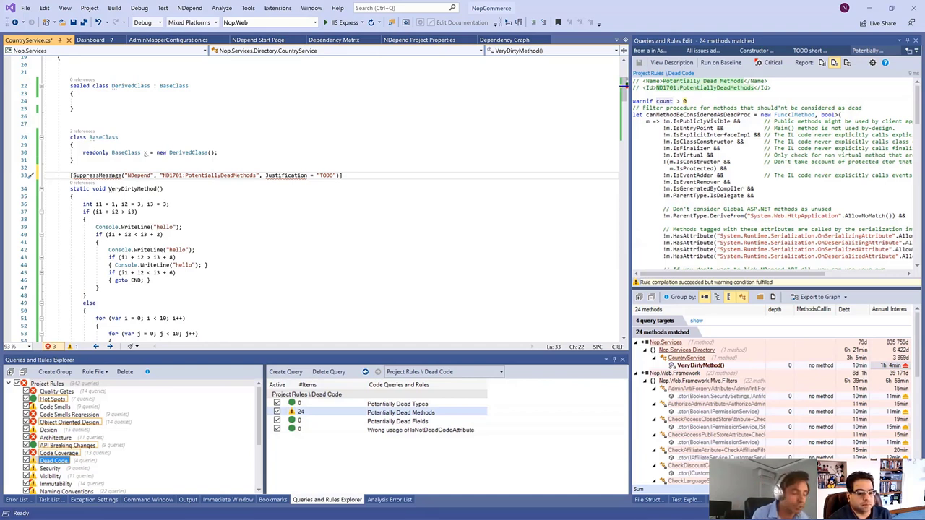
click(342, 175)
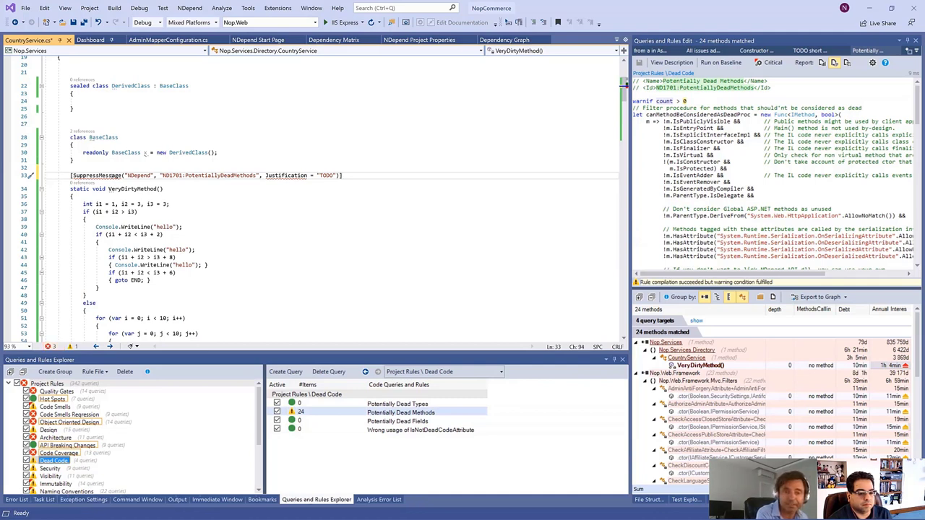
key(shift+Home)
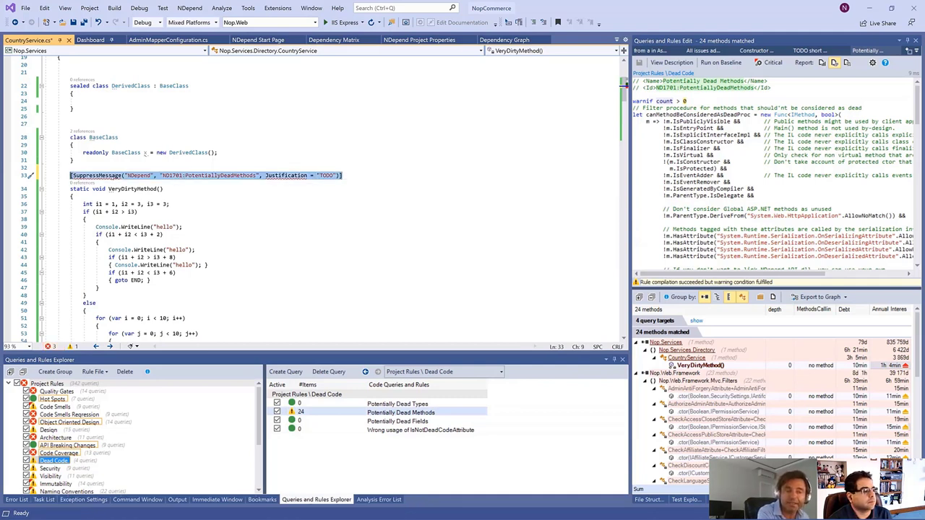
key(Delete)
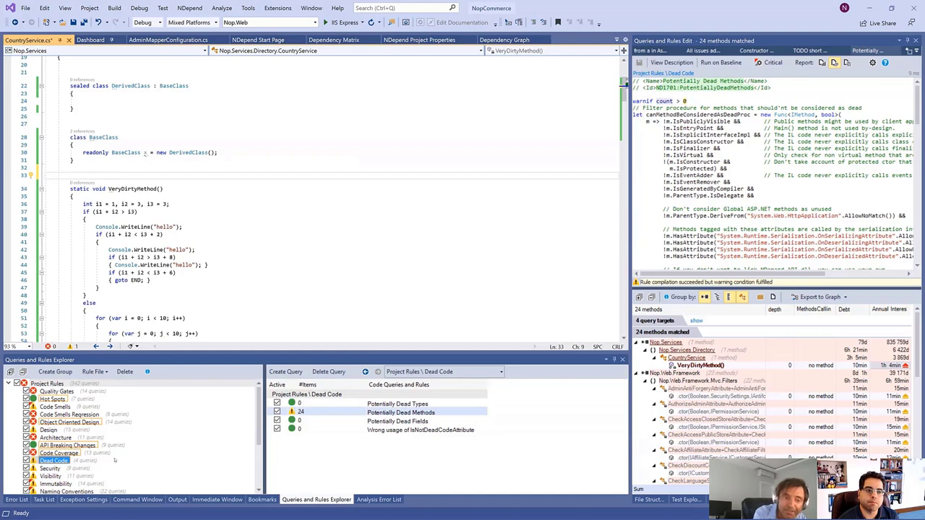
Review the Code Coverage rules and open the Code Smells Regression rule "From now, all methods added should respect basic quality principles"
click(57, 453)
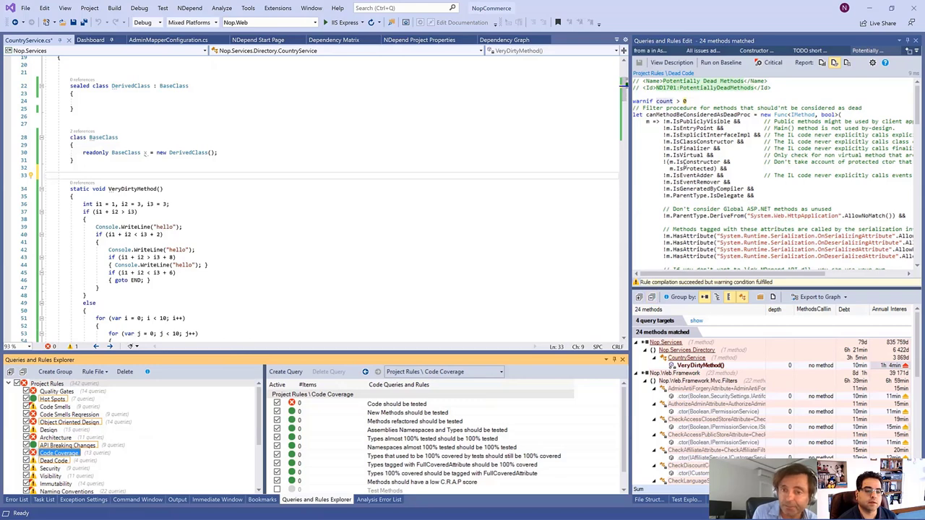
drag(633, 128, 763, 175)
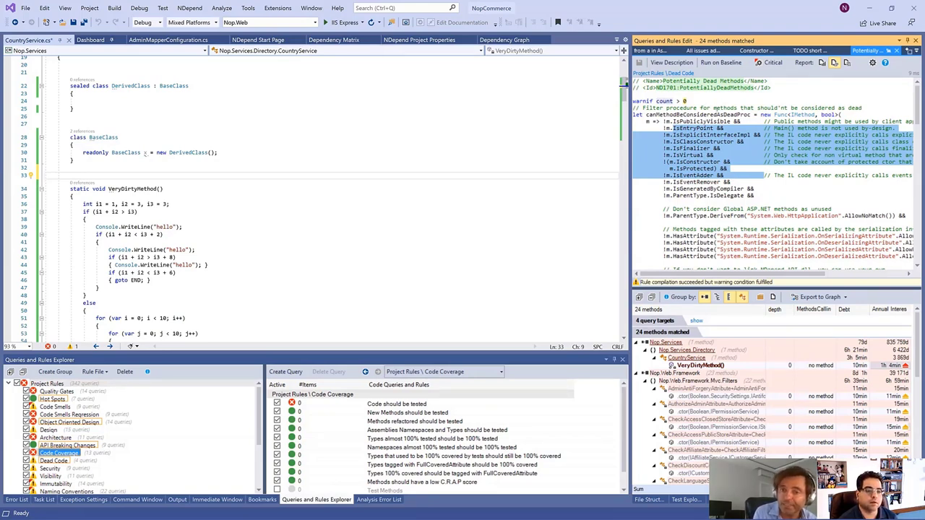
mouse_move(714, 113)
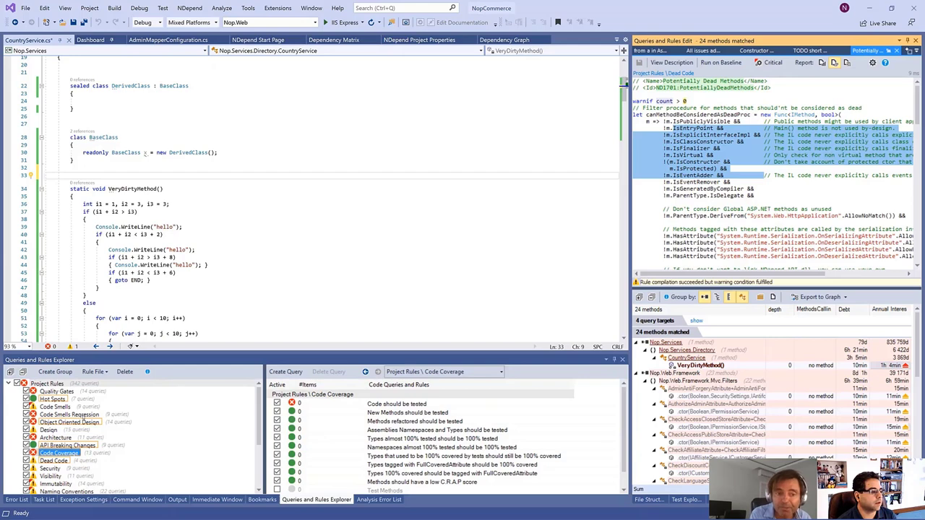
click(79, 416)
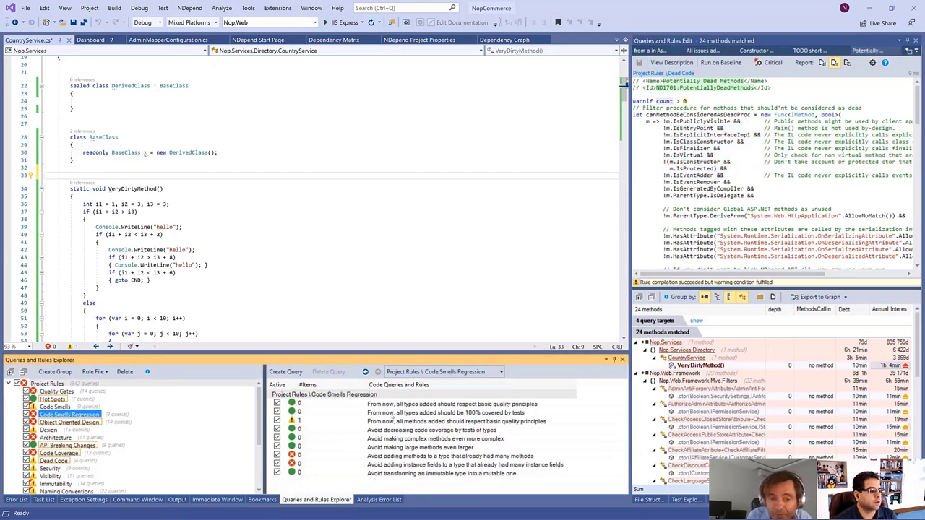
click(398, 422)
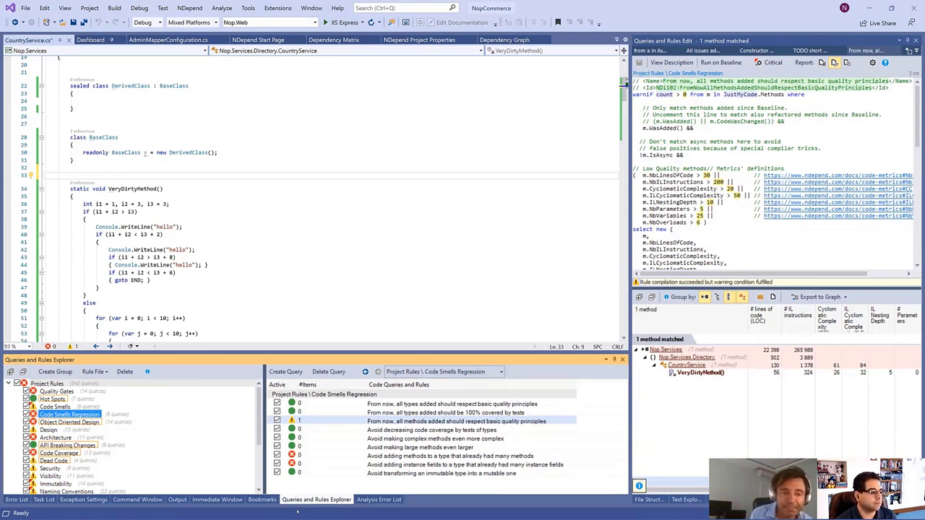
Review the Object Oriented Design rules, opening "Avoid interfaces too big" and "Base class should not use derivatives"
click(85, 422)
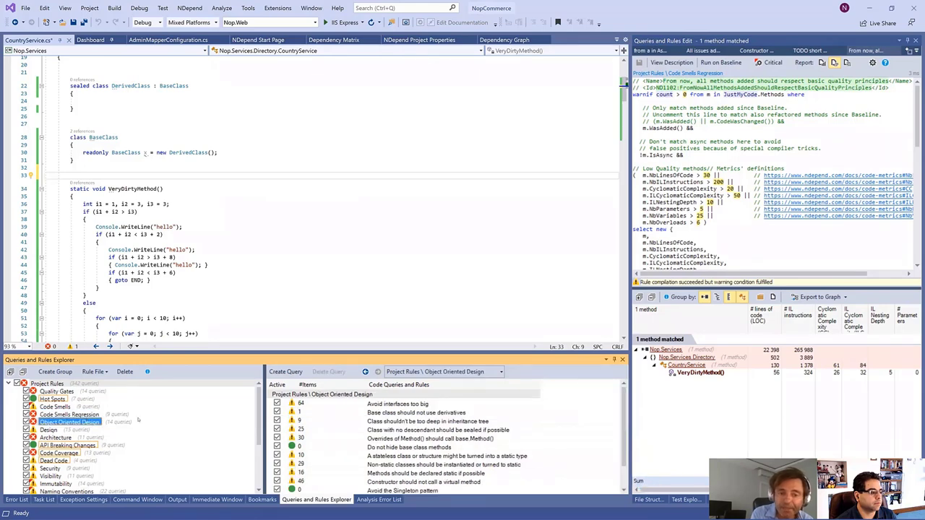
click(398, 403)
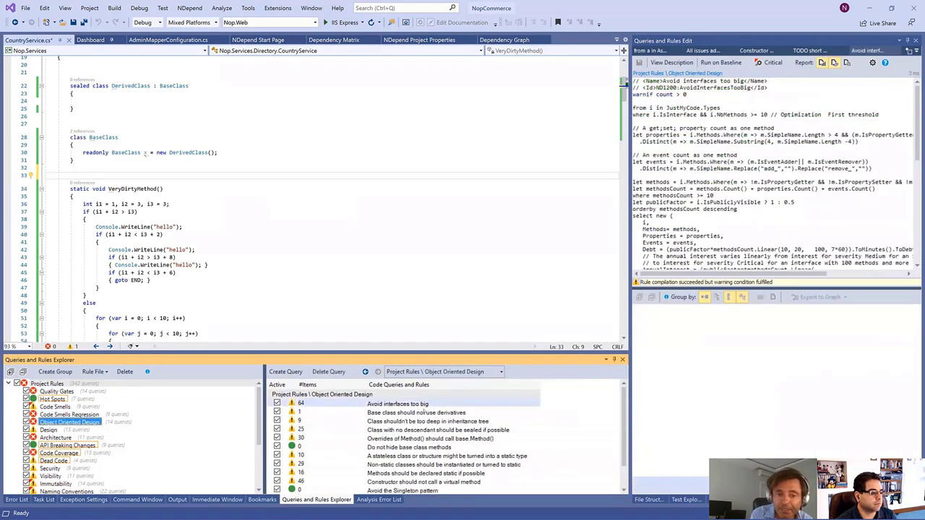
click(409, 413)
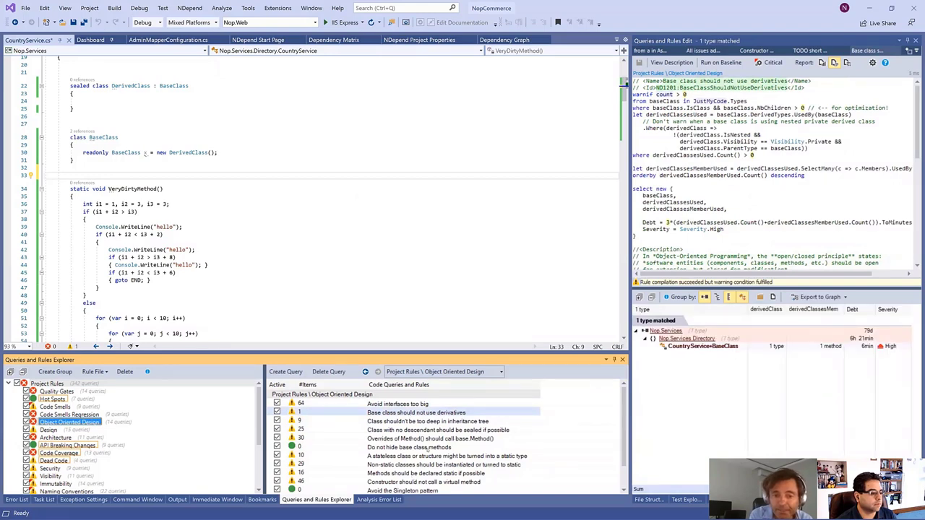
scroll(446, 451, down, 1)
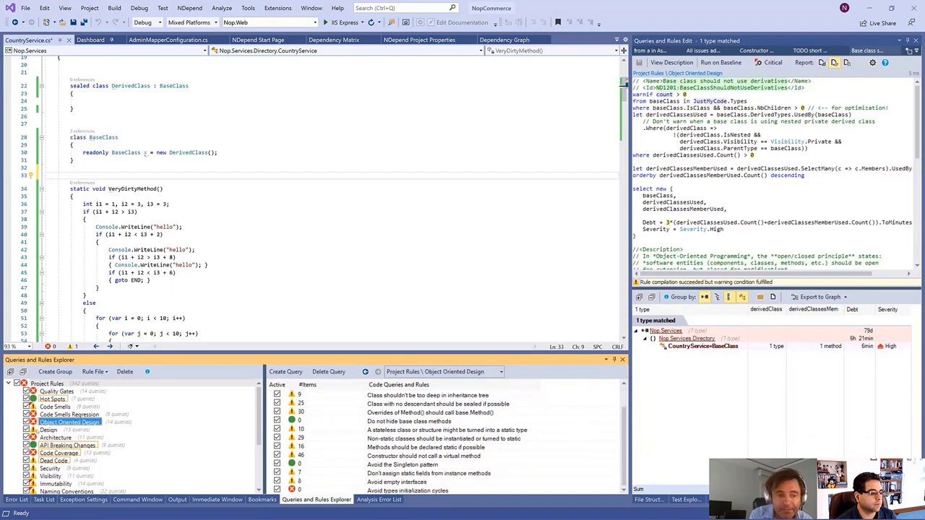
Review the Design rules, opening "Instances size shouldn't be too big" and "Empty static constructor can be discarded"
click(49, 430)
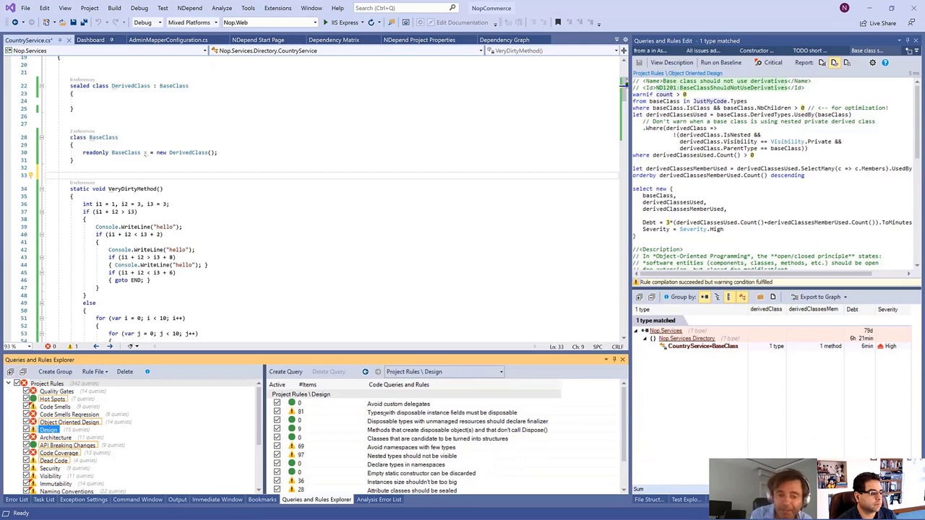
click(386, 479)
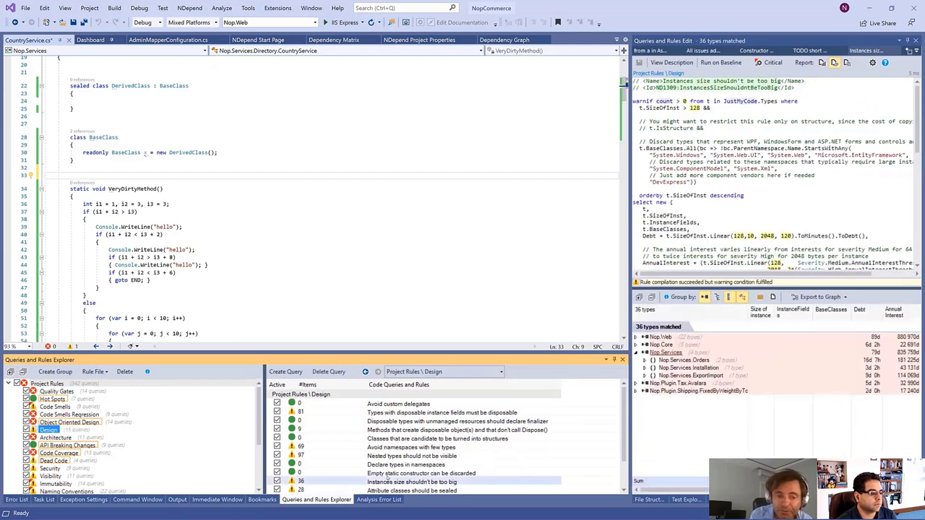
click(388, 474)
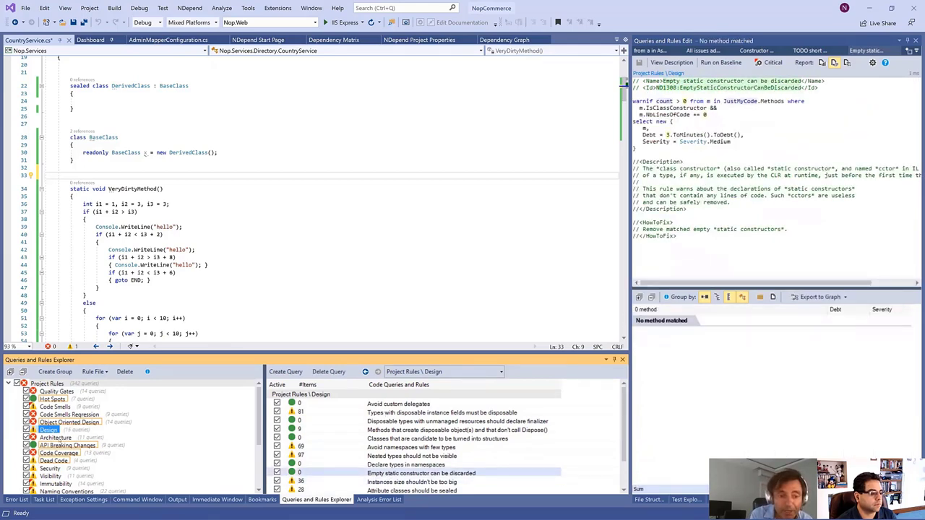
Bring back the dependency graph and open the Architecture rule "Avoid namespaces dependency cycles" with all matches expanded
click(56, 438)
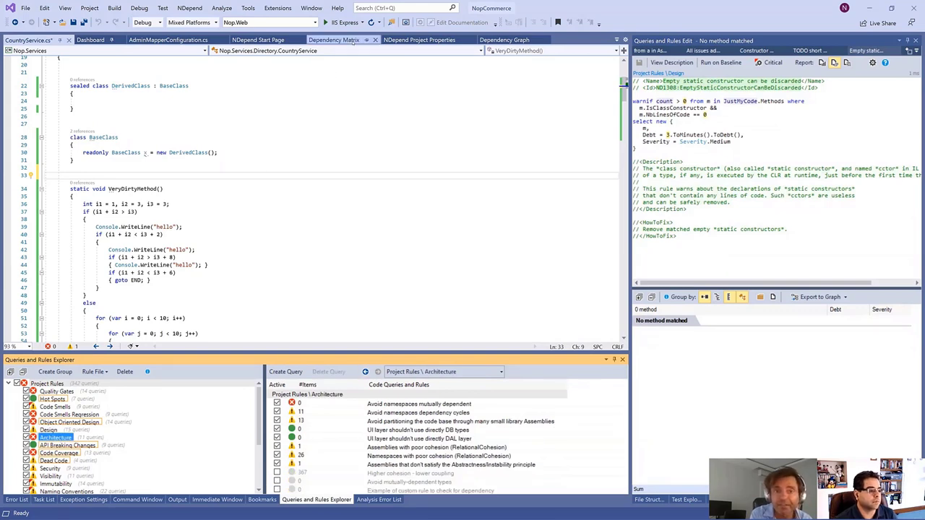
click(505, 40)
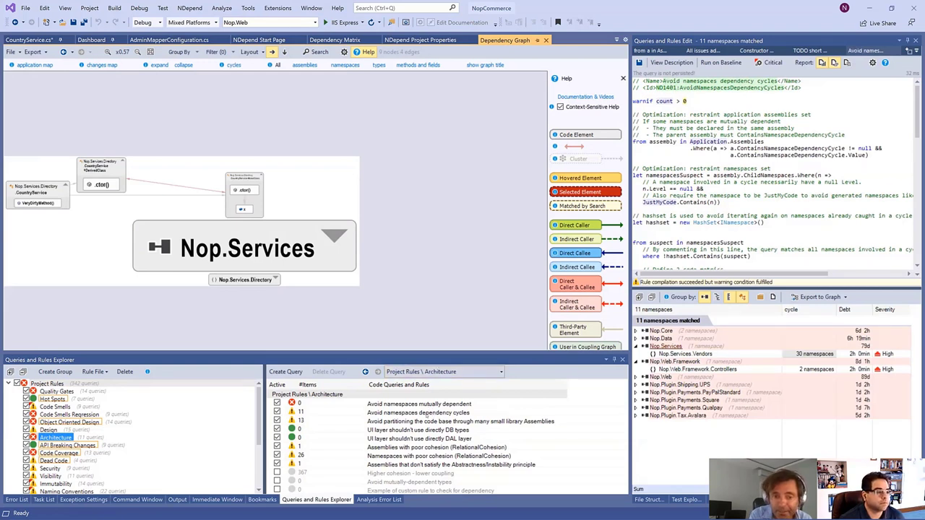
click(426, 414)
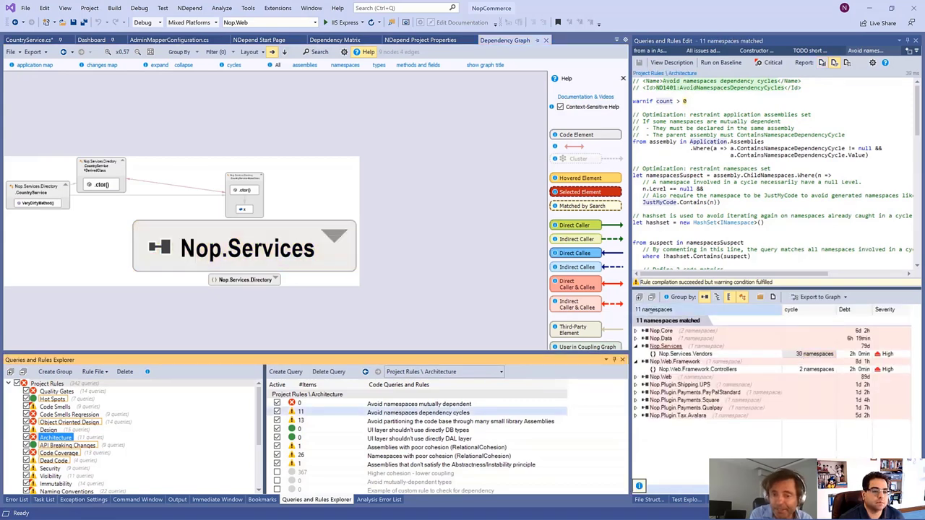
click(639, 297)
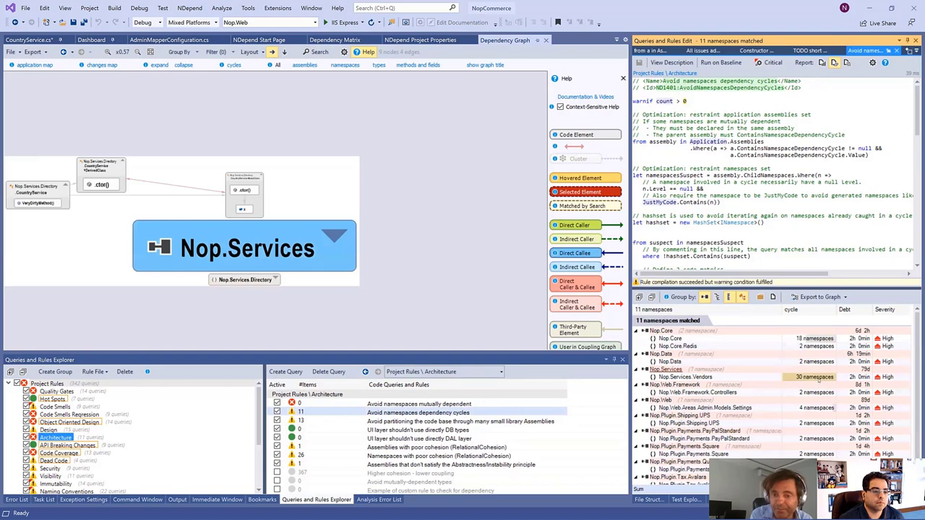
Show the 30-namespace cycle of Nop.Services.Vendors on the dependency graph and lay the graph out from top to bottom
right_click(818, 379)
click(836, 385)
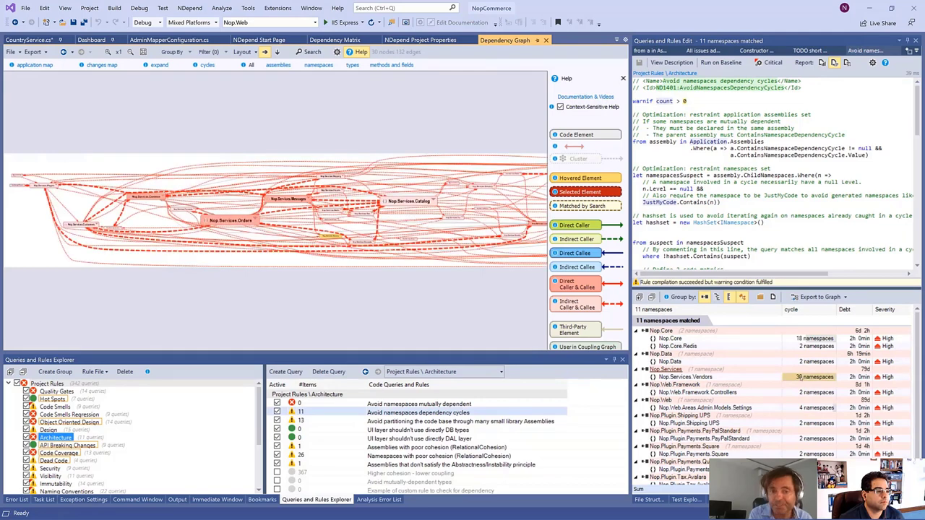
click(277, 52)
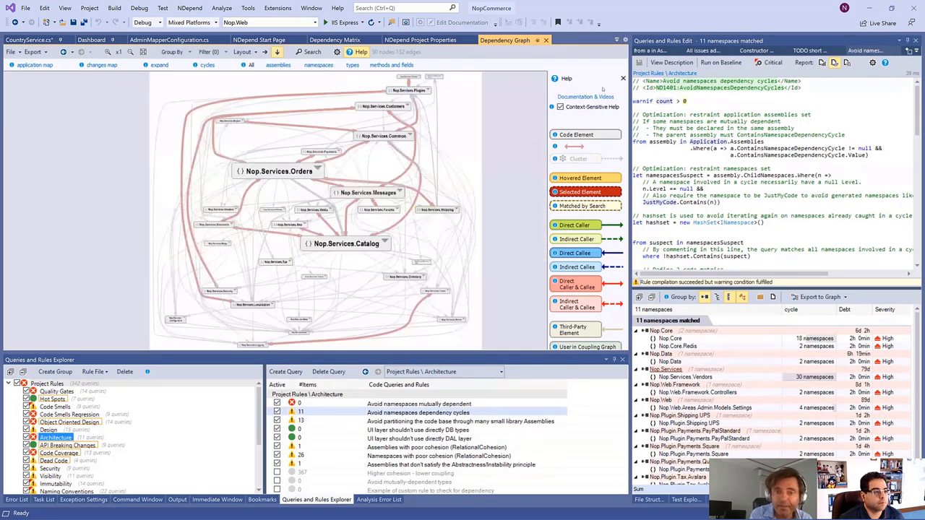
Close the graph's help and examine the dependencies of the Nop.Services namespaces, including Messages, Orders, Common and Plugins
click(623, 78)
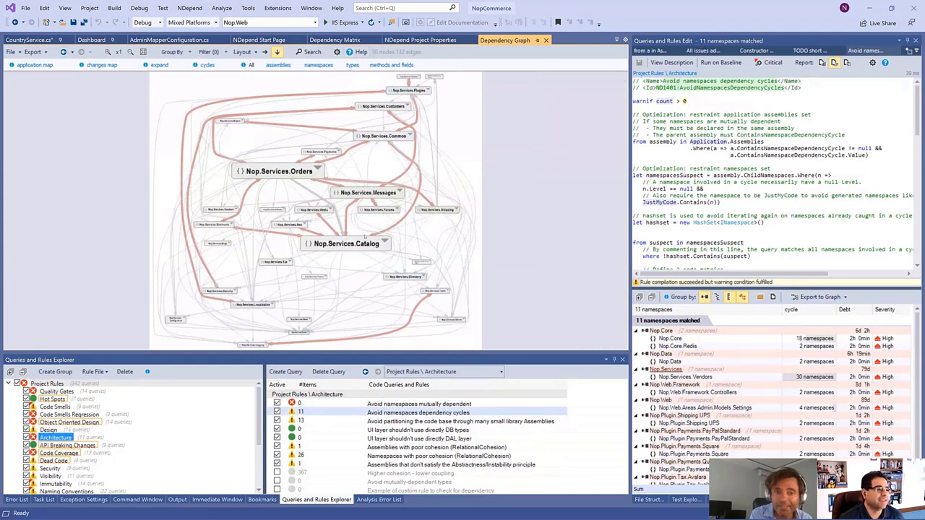
scroll(365, 236, up, 1)
scroll(364, 237, up, 2)
scroll(365, 237, down, 3)
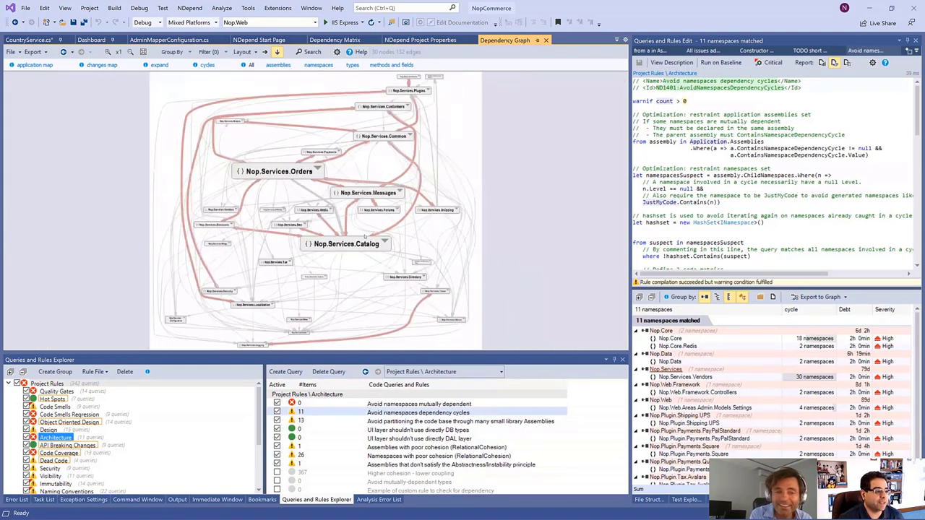
mouse_move(364, 216)
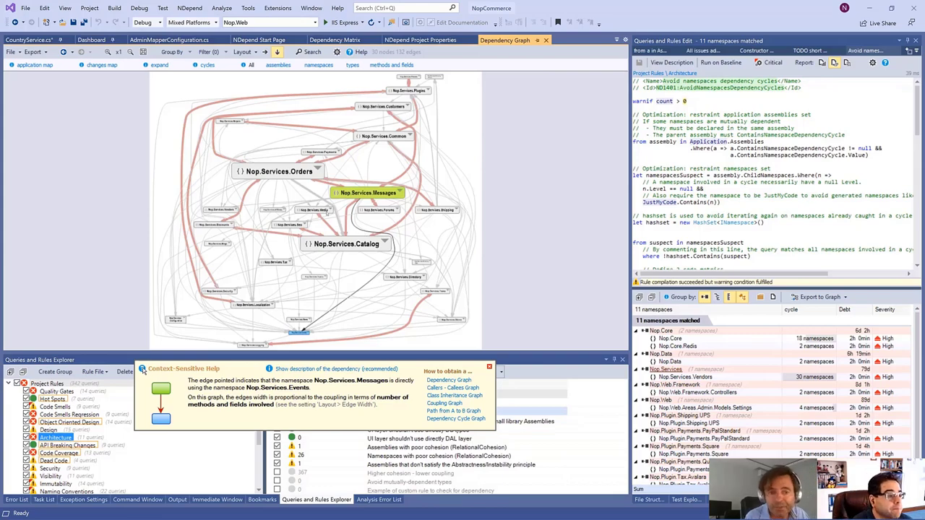
mouse_move(281, 174)
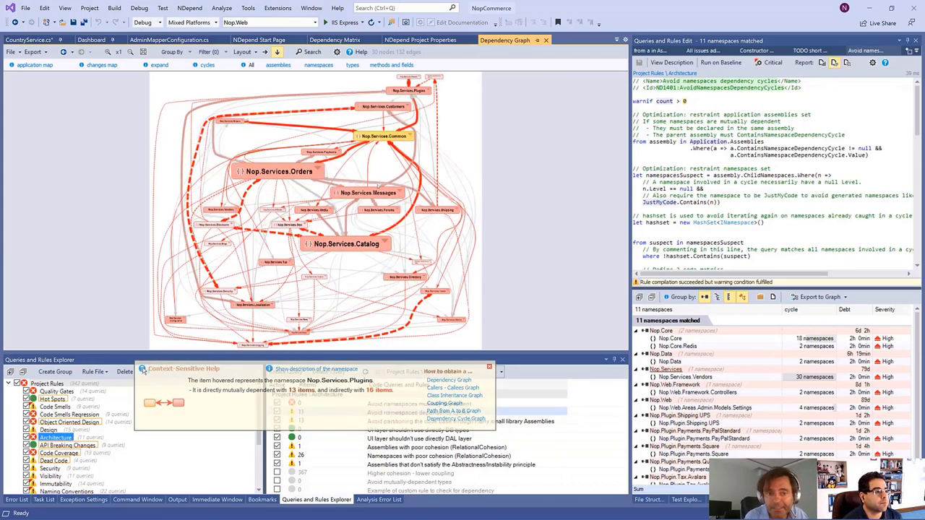
mouse_move(339, 270)
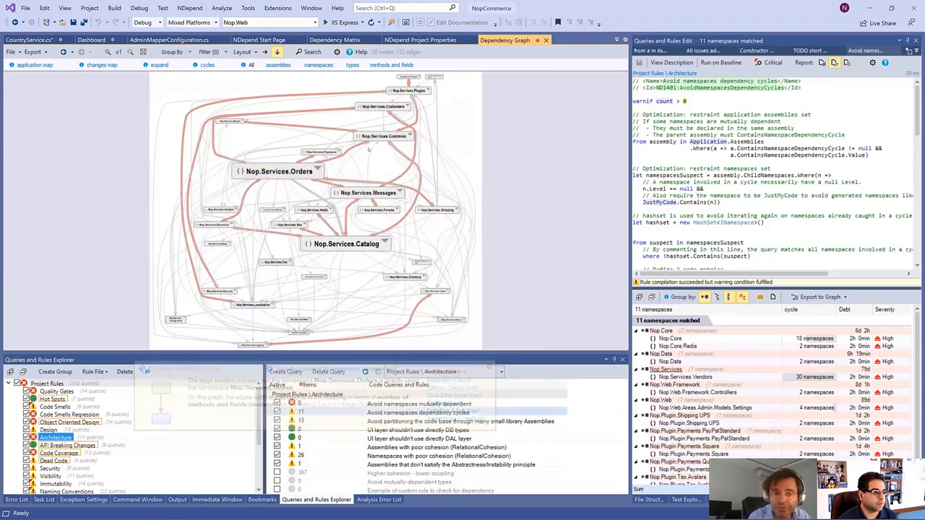
Show the types and methods involved in the coupling between Nop.Services.Orders and Nop.Services.Common, and inspect OrderProcessingService's dependencies
mouse_move(355, 148)
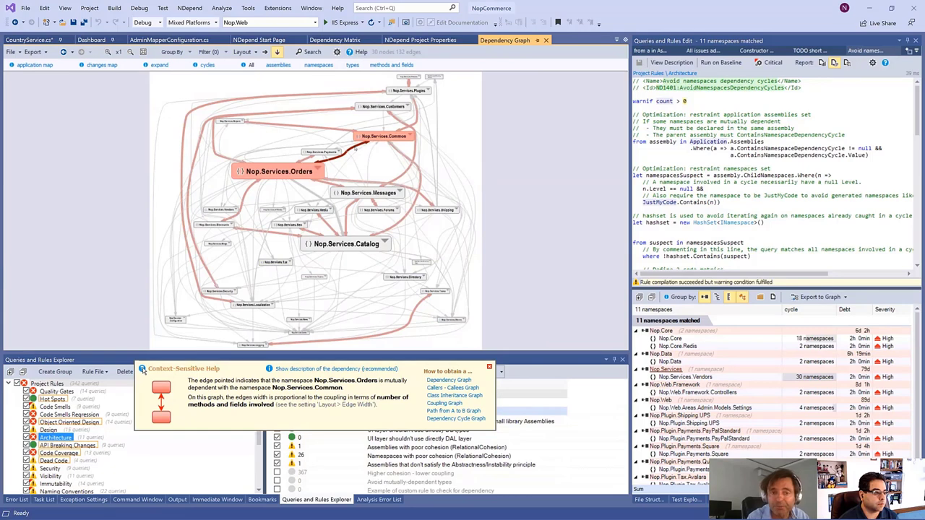
double_click(353, 147)
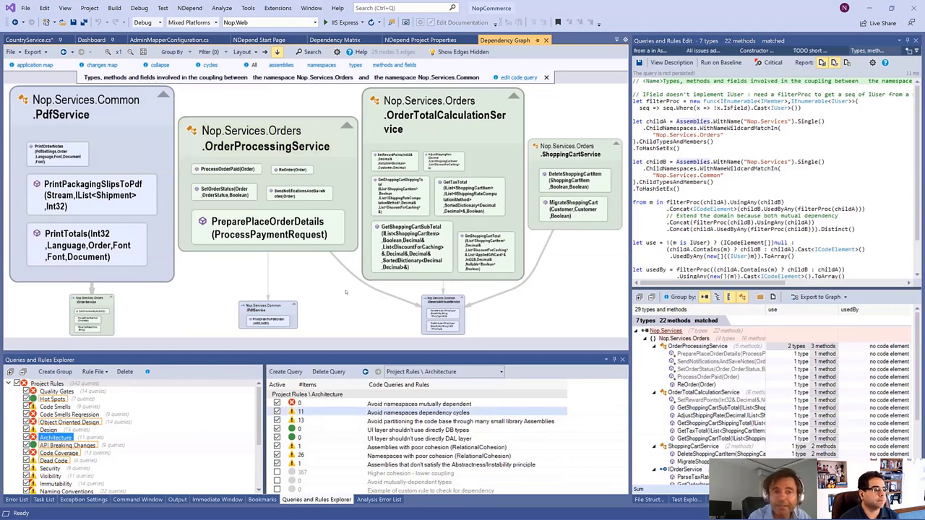
mouse_move(271, 132)
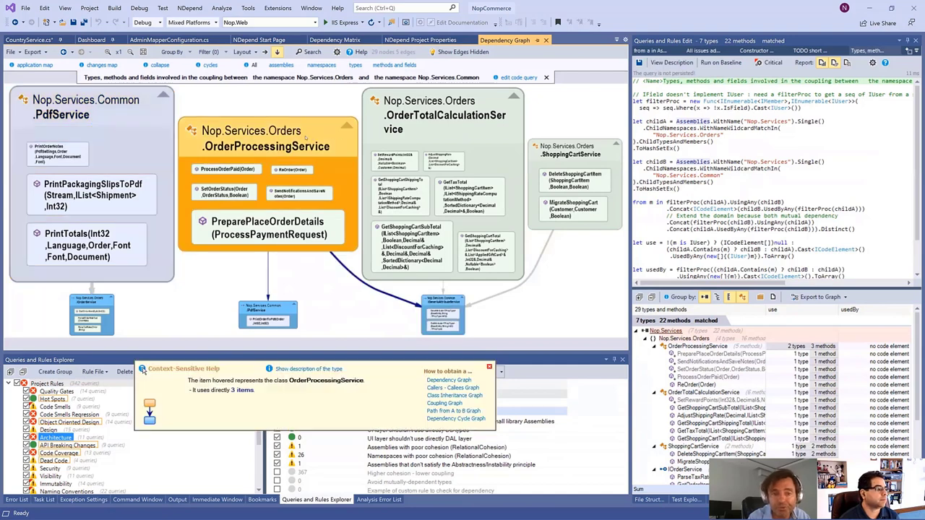
Open the Architecture rule "Avoid namespaces mutually dependent", widen its results, and review the matches with their debt and annual interest
click(496, 405)
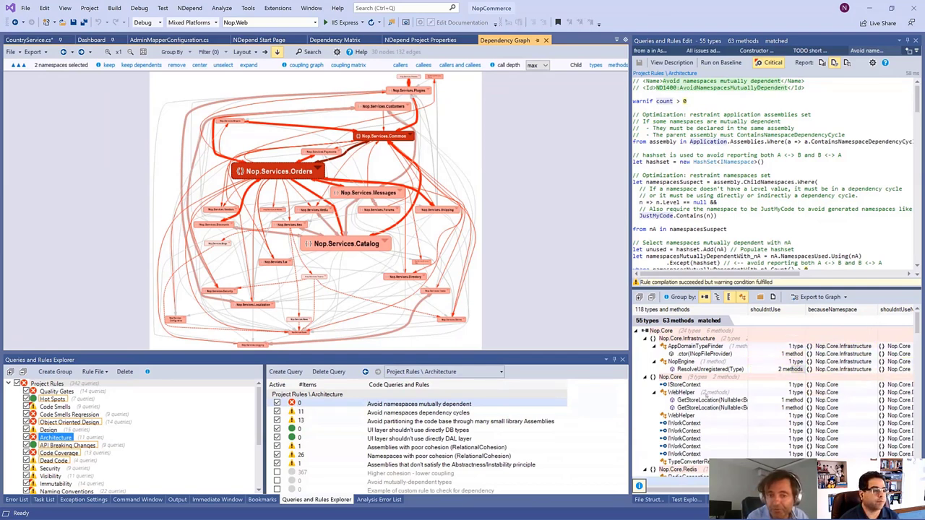
drag(452, 344, 451, 346)
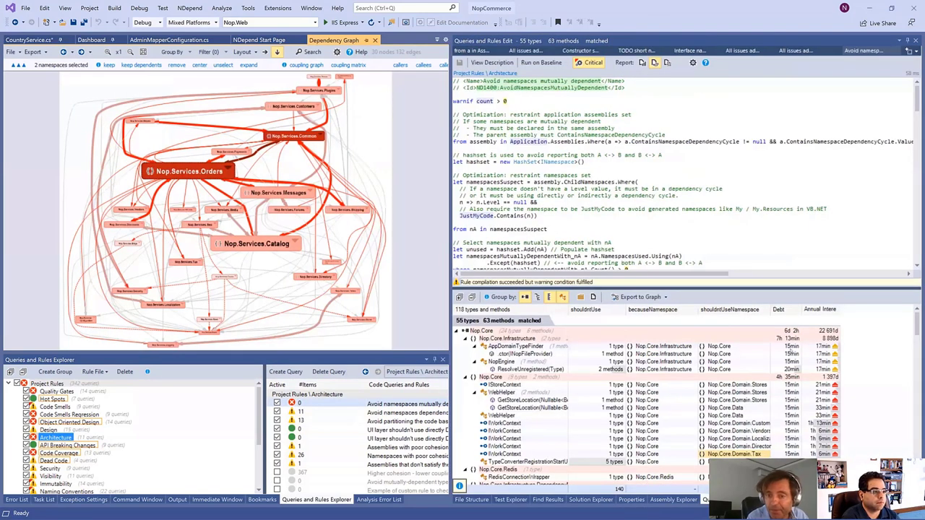
scroll(647, 400, down, 4)
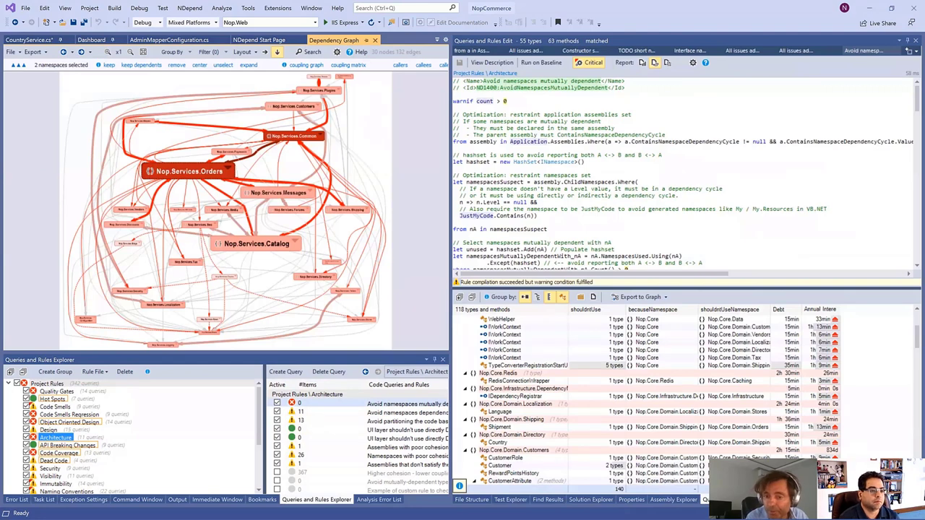
scroll(647, 401, down, 5)
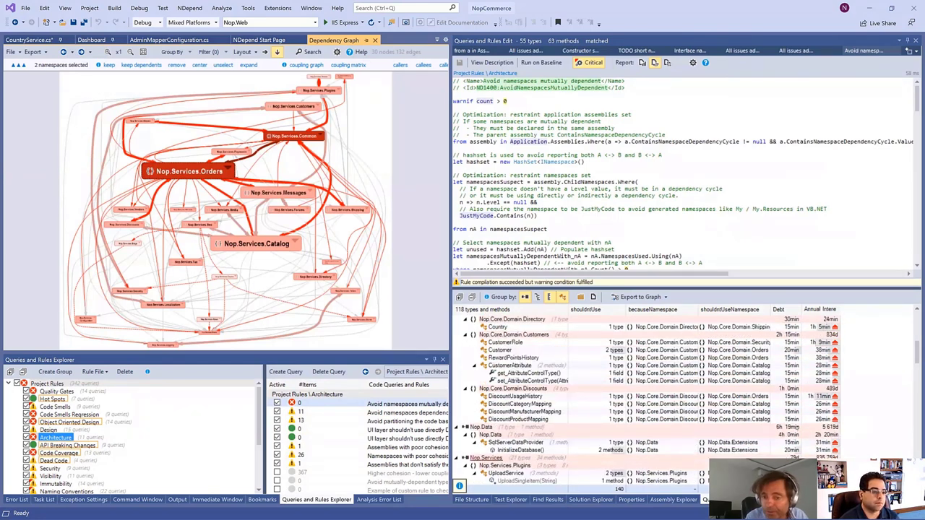
scroll(798, 406, down, 3)
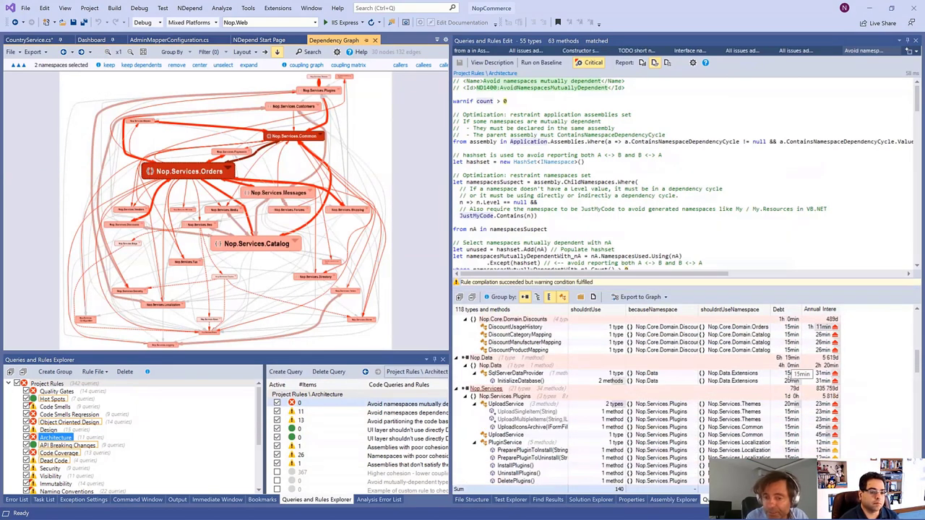
click(799, 374)
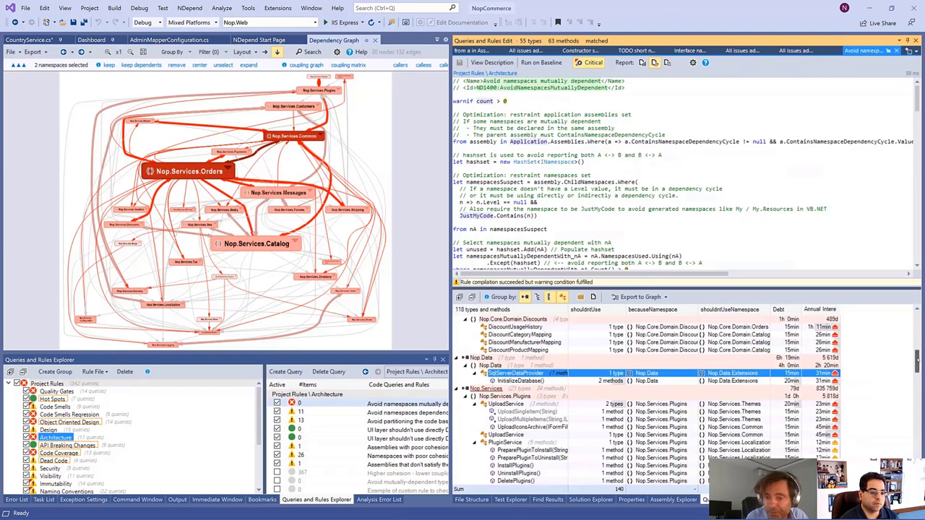
drag(916, 361, 909, 438)
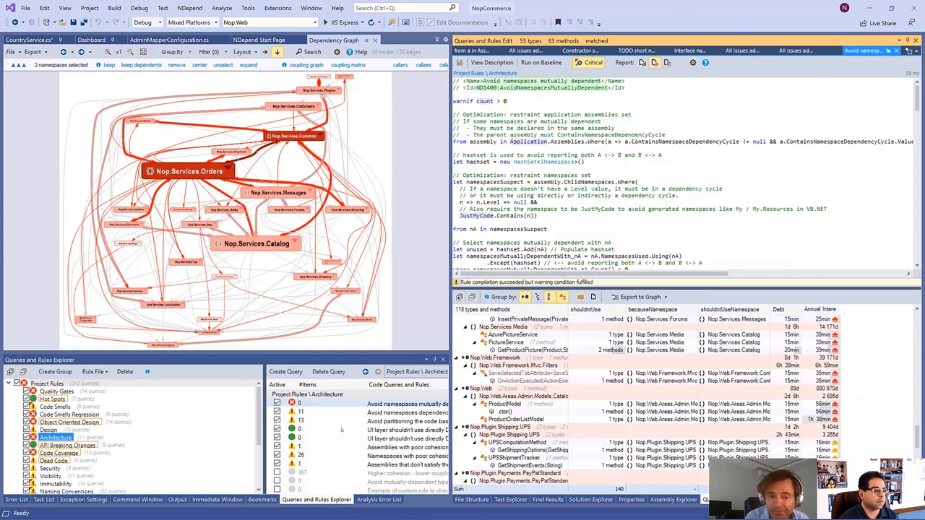
Open the Architecture rule "UI layer shouldn't use directly DB types" and list the API Breaking Changes rules
click(368, 430)
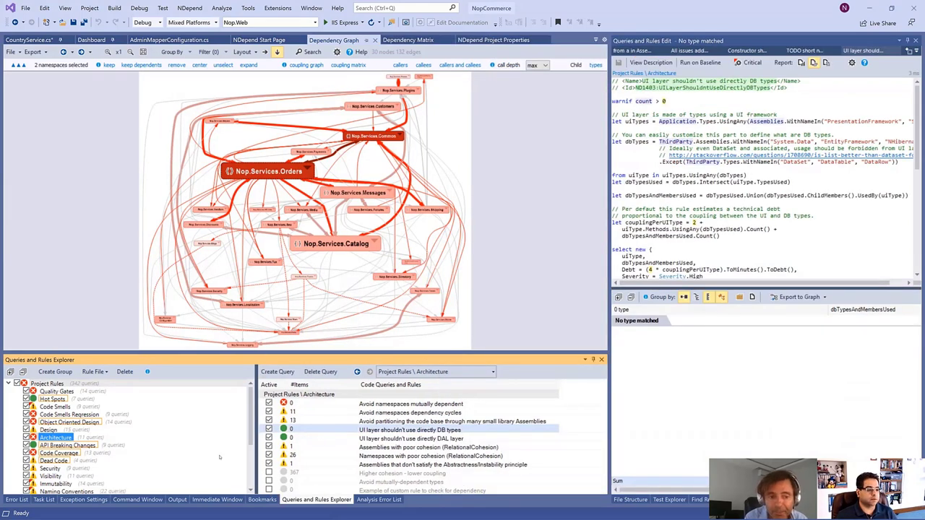
click(68, 445)
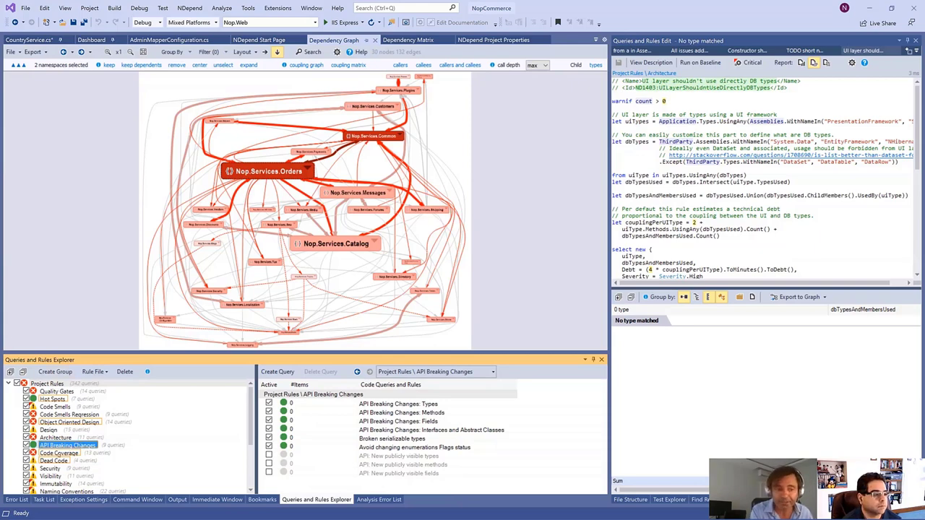
Review the Code Coverage rules, opening the query of "Code should be tested"
click(59, 453)
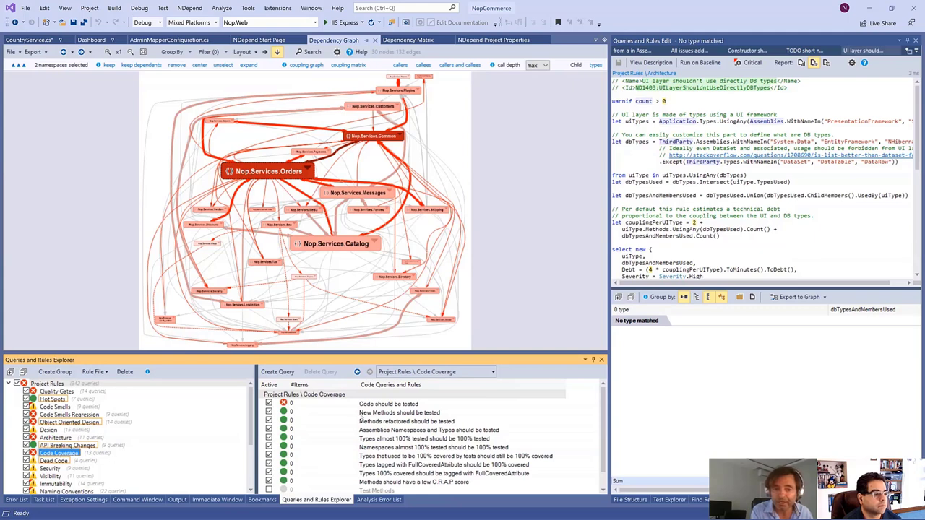
click(377, 405)
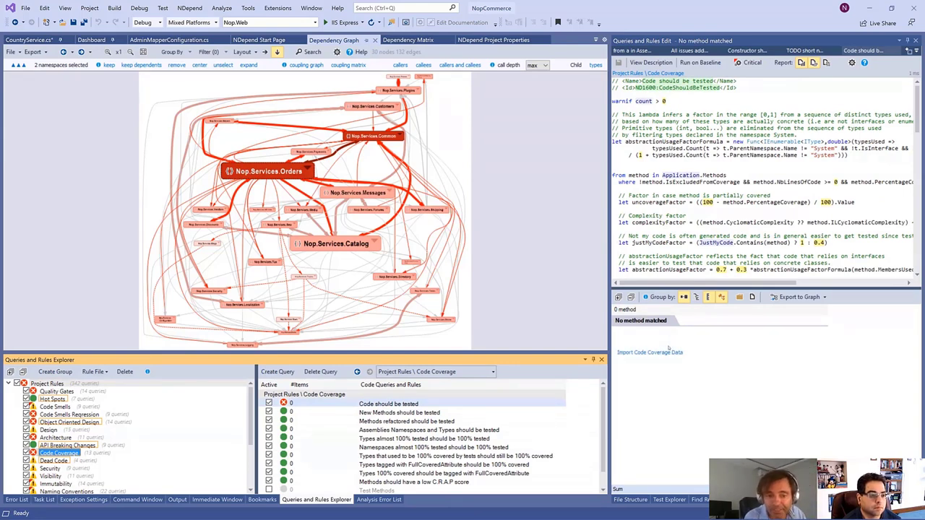
scroll(415, 455, down, 1)
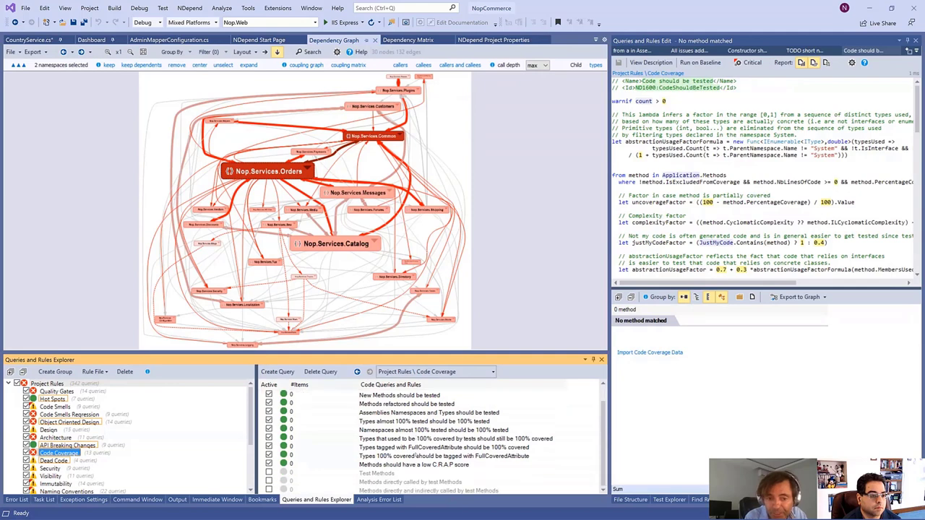
Open the Dead Code rule "Potentially Dead Methods" and expand all of its matches
click(53, 460)
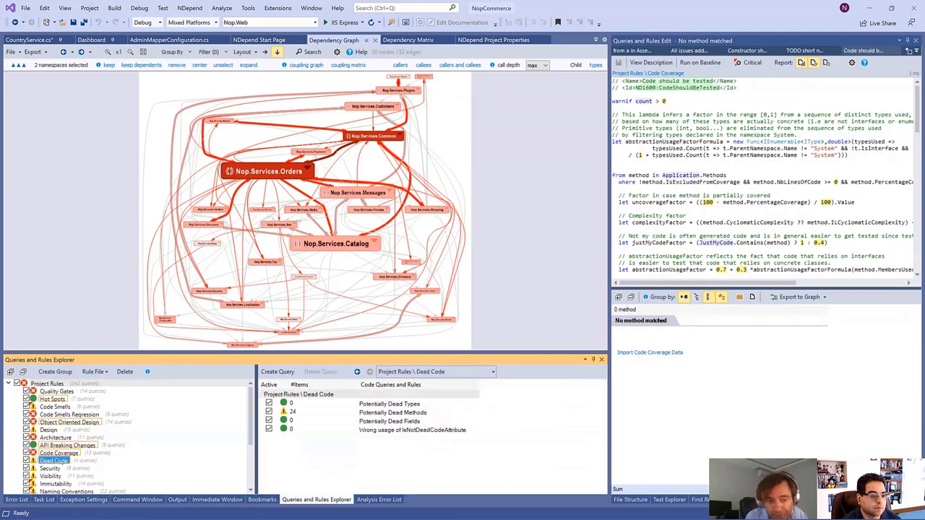
click(344, 415)
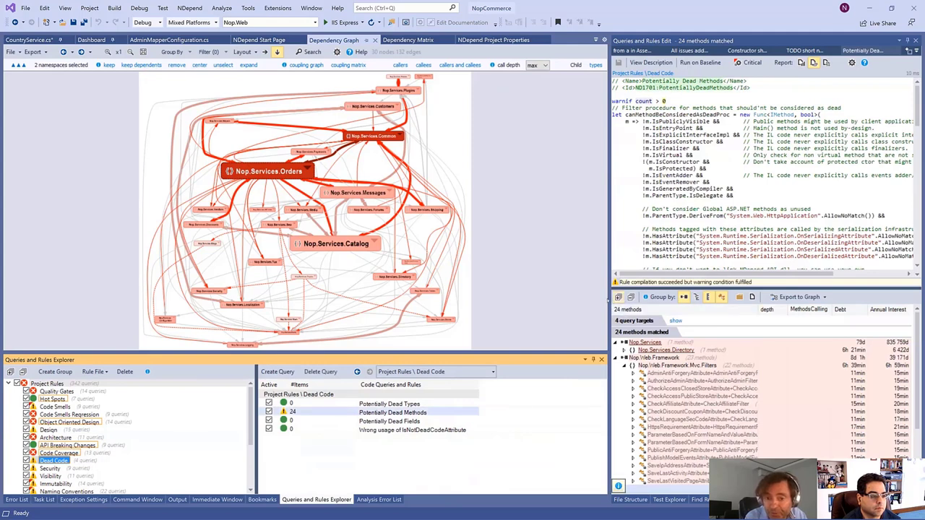
click(618, 297)
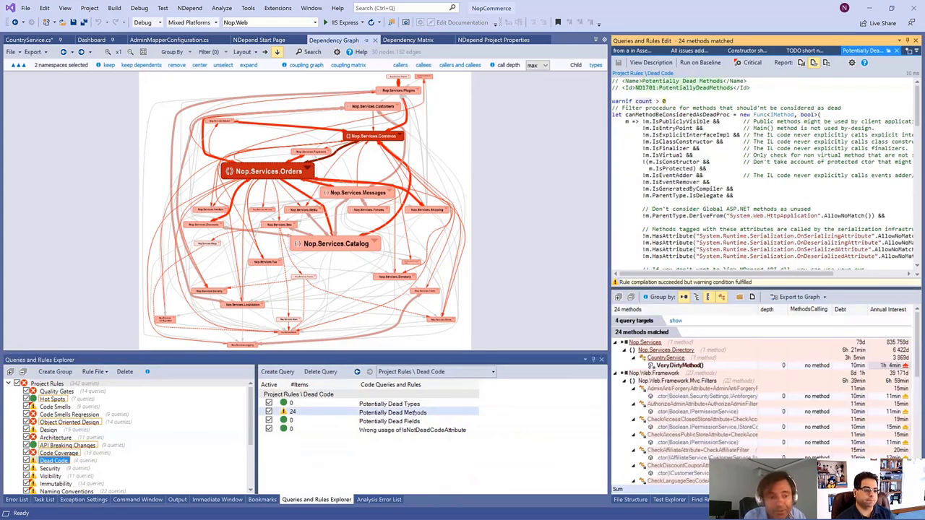
Browse the rules listed under the Security, Visibility and Naming Conventions groups
click(50, 469)
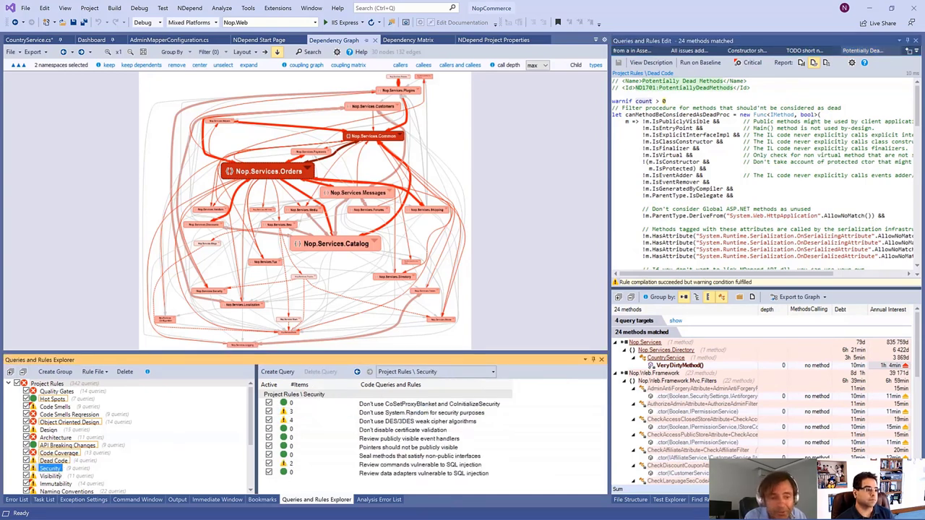
click(50, 476)
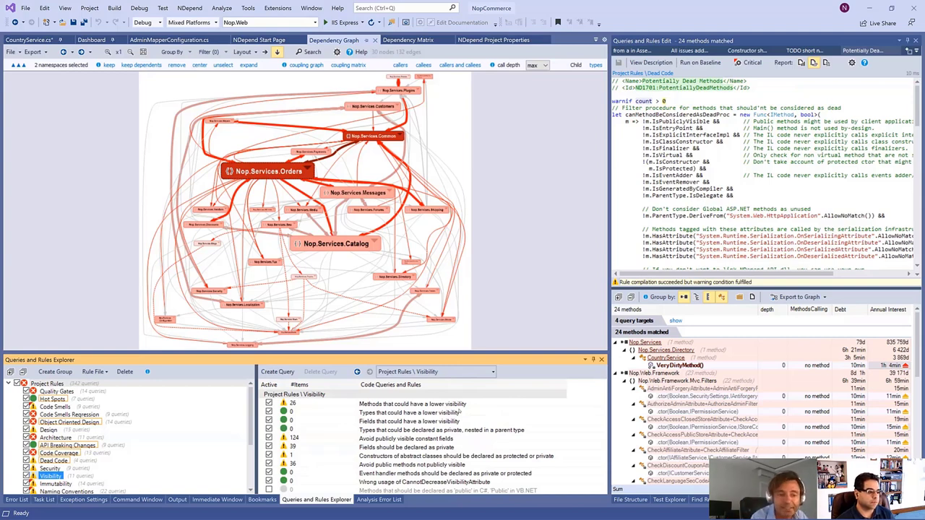
click(70, 490)
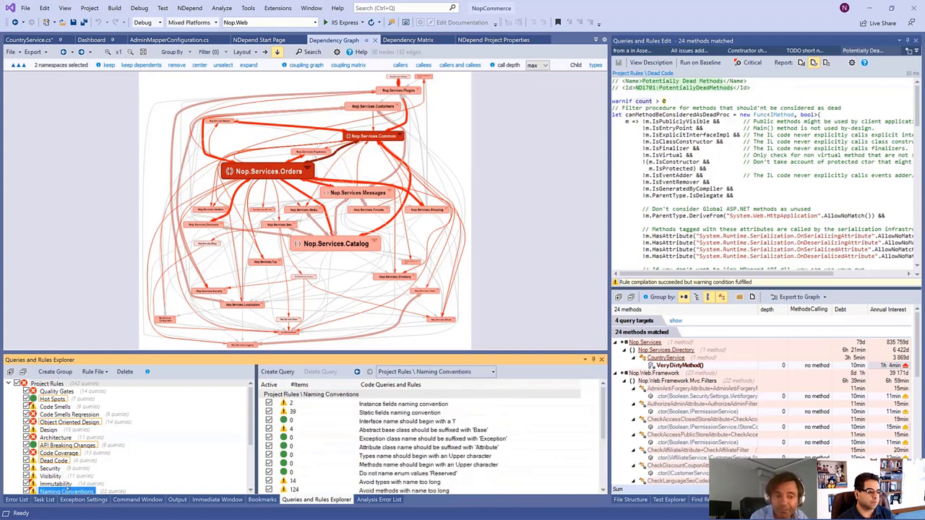
click(230, 453)
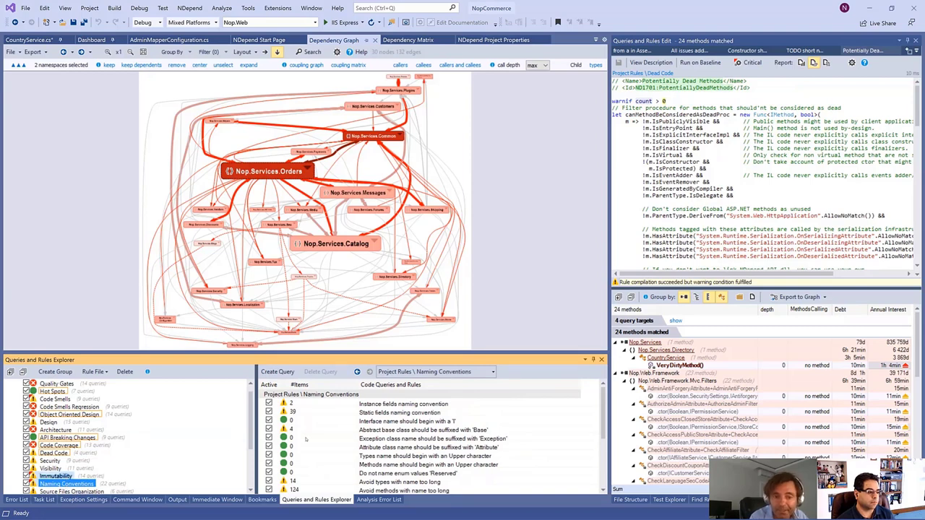
Review the Immutability rules, opening the query of "Record classes should be immutable"
key(Up)
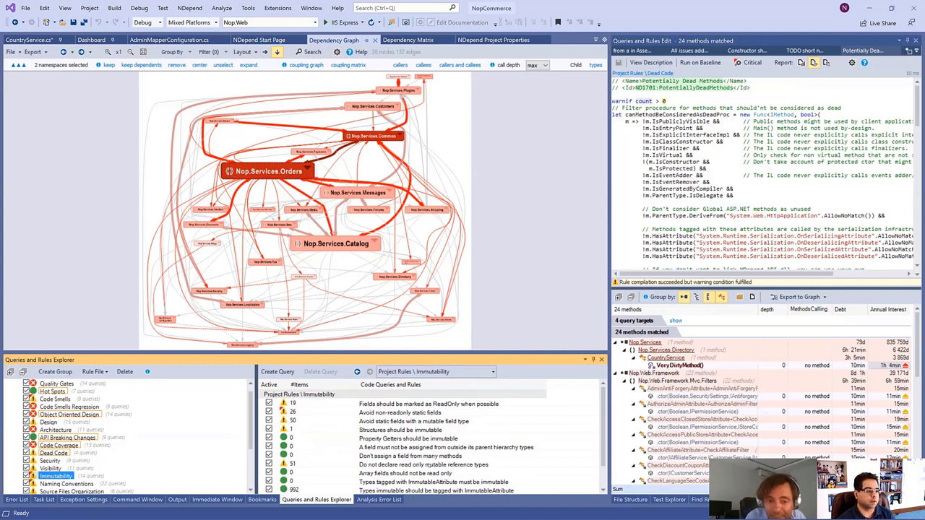
scroll(434, 457, down, 1)
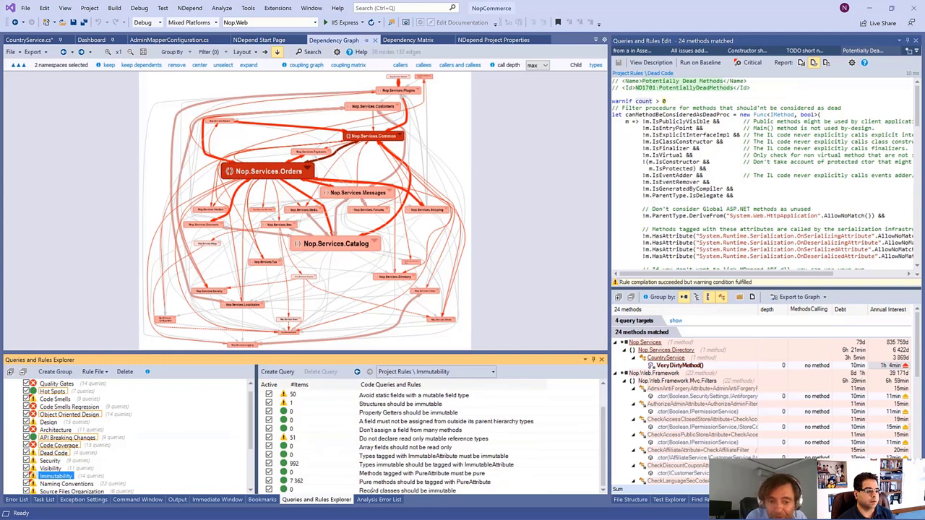
click(421, 490)
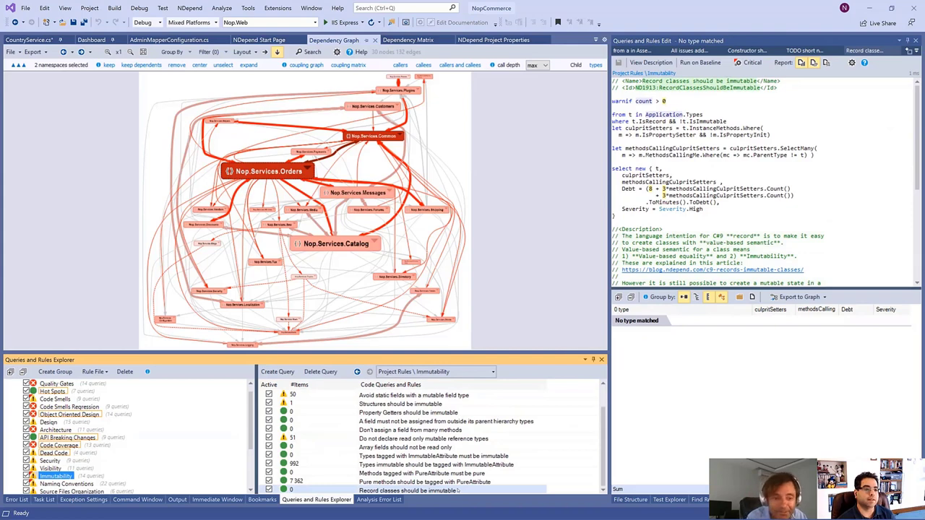
Open the Naming Conventions rule "Interface name should begin with a 'I'" and examine its query, including the condition on name[0]
click(78, 483)
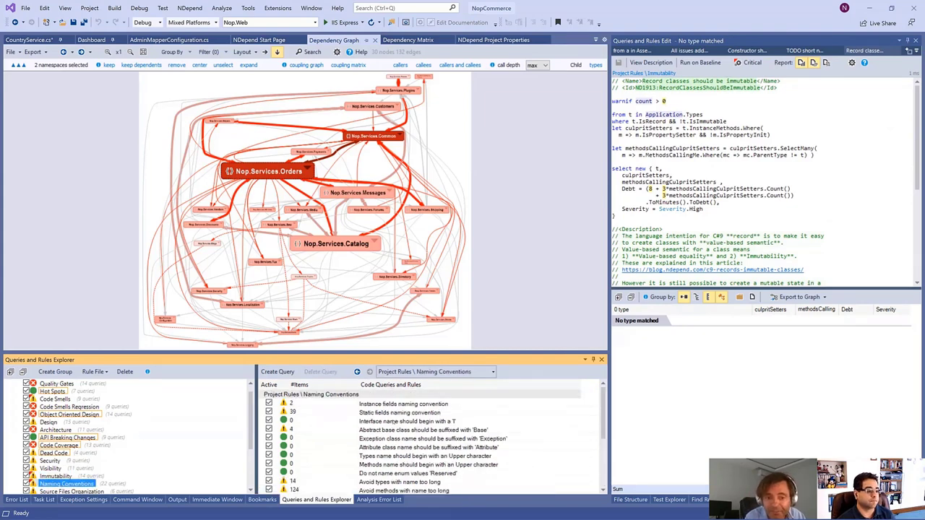
click(396, 422)
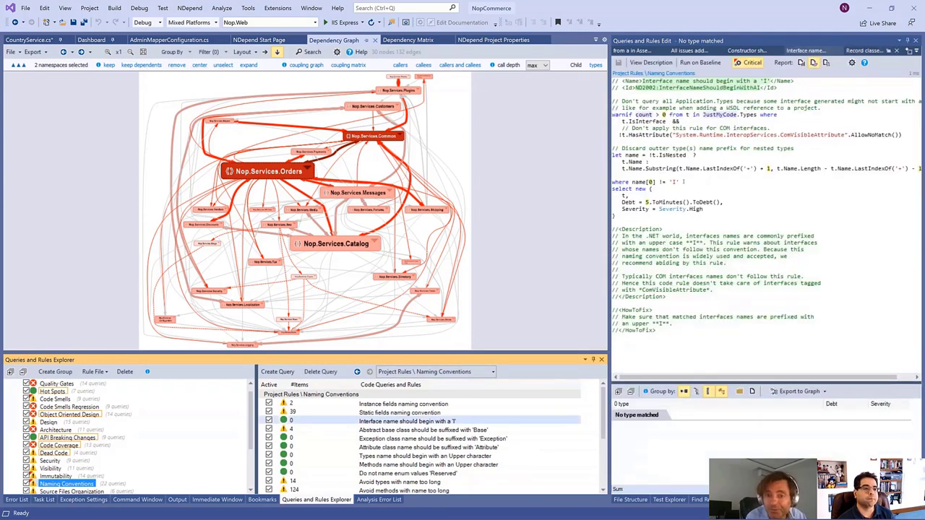
click(683, 182)
click(700, 168)
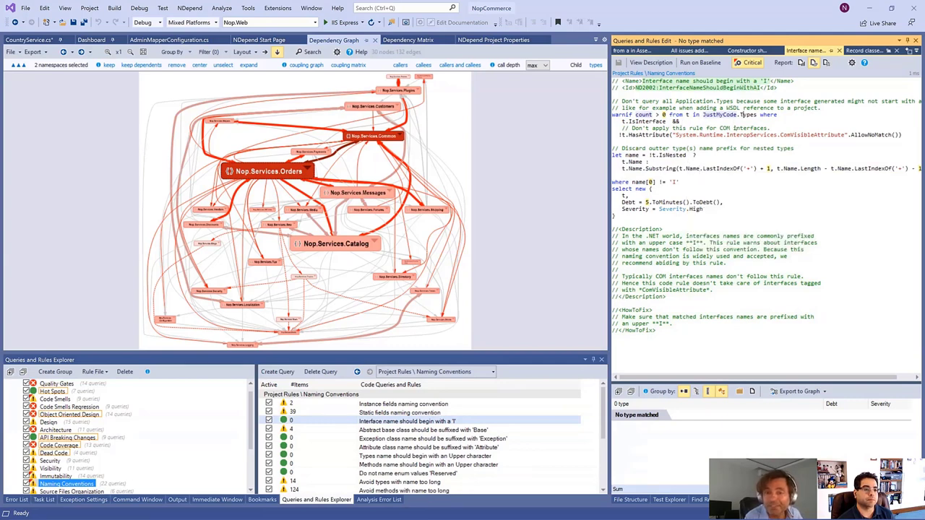
click(683, 182)
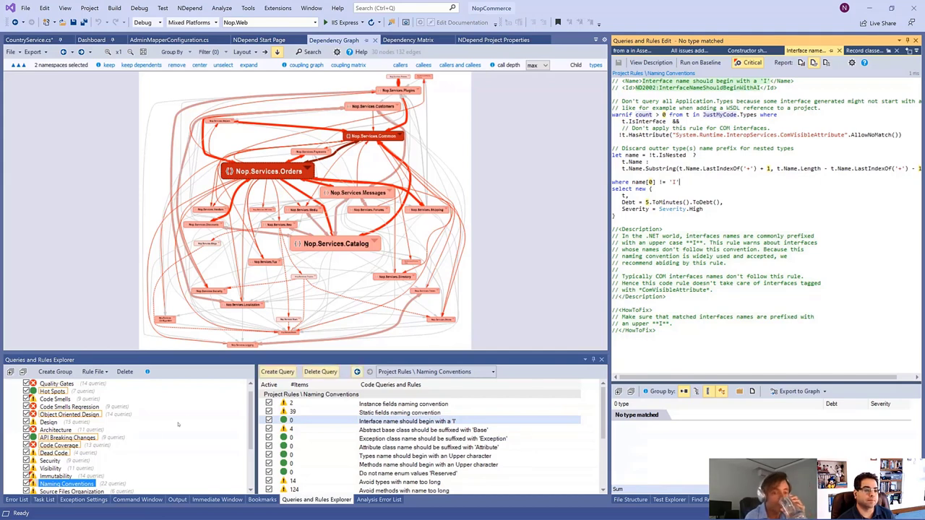
List the rules of the Source Files Organization group
scroll(85, 441, down, 2)
click(73, 445)
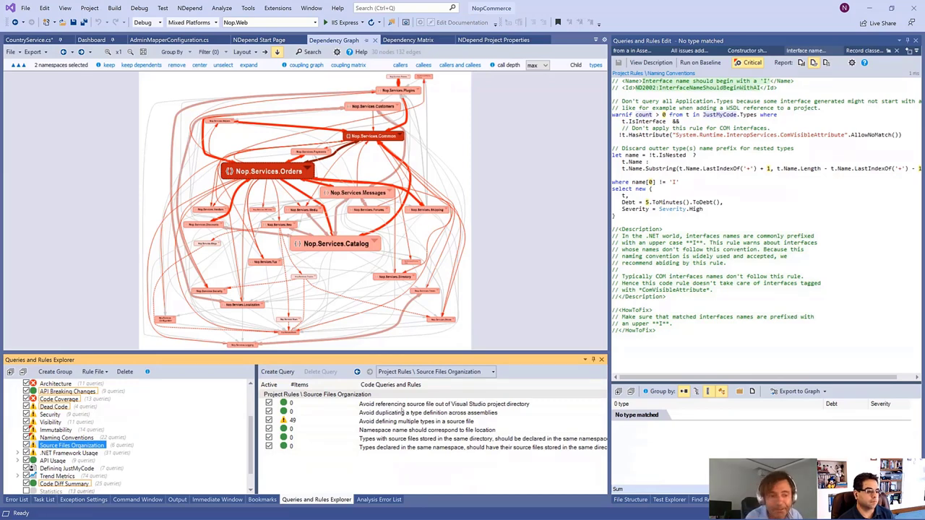
Expand the .NET Framework Usage and API Usage rule groups and list the rules of the Unity subgroup
double_click(133, 452)
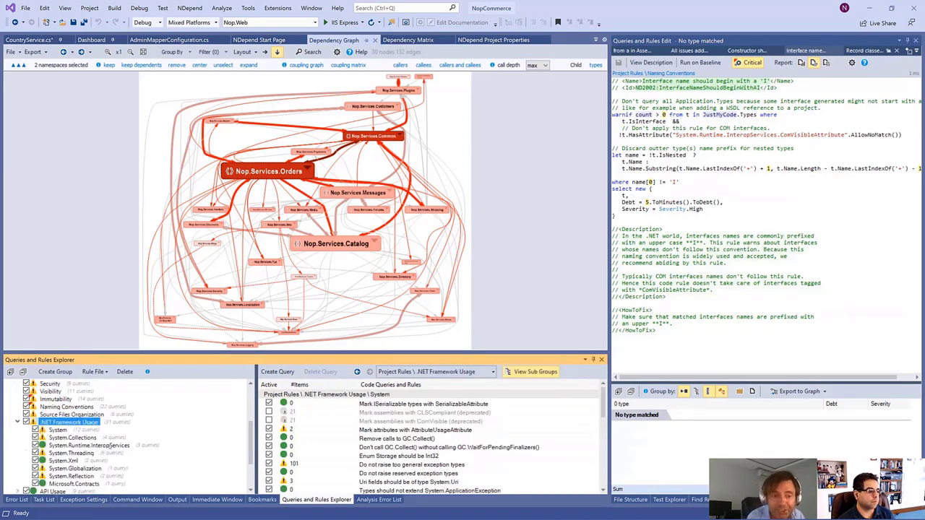
scroll(112, 448, down, 2)
scroll(108, 442, up, 1)
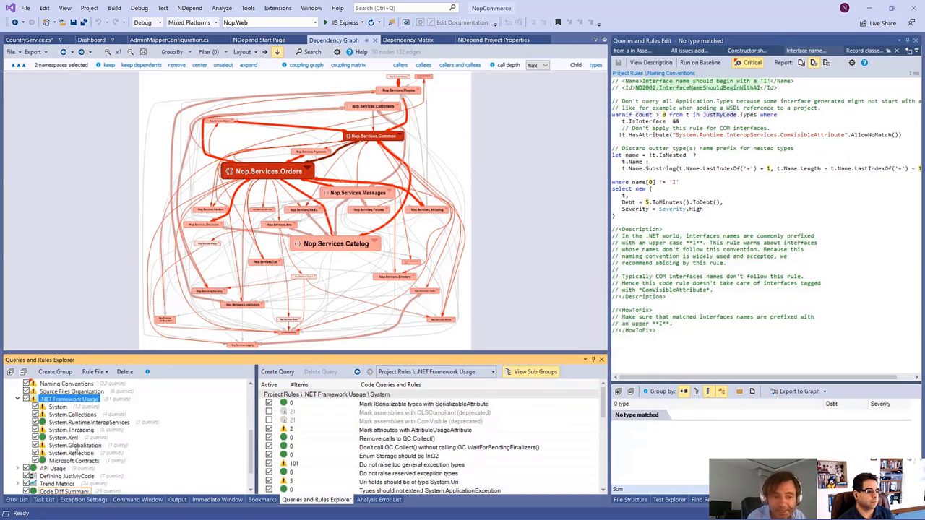
double_click(53, 469)
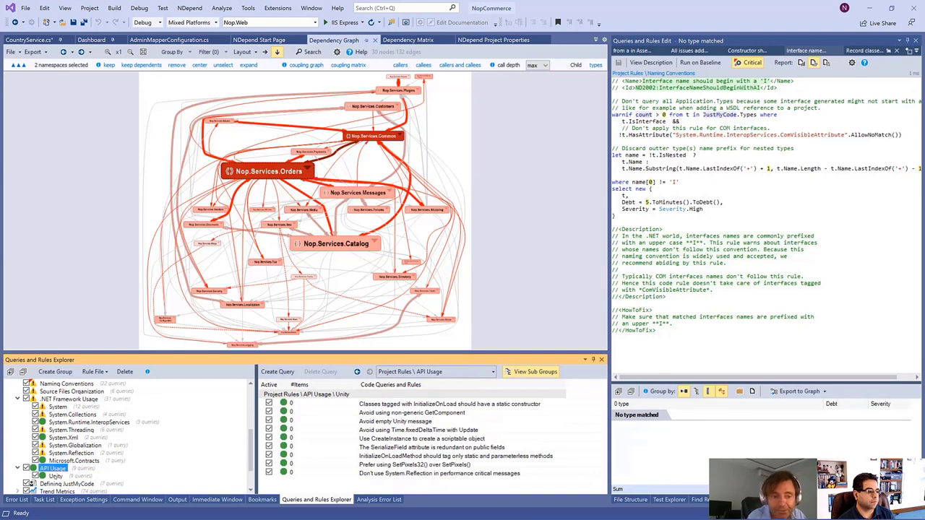
click(56, 476)
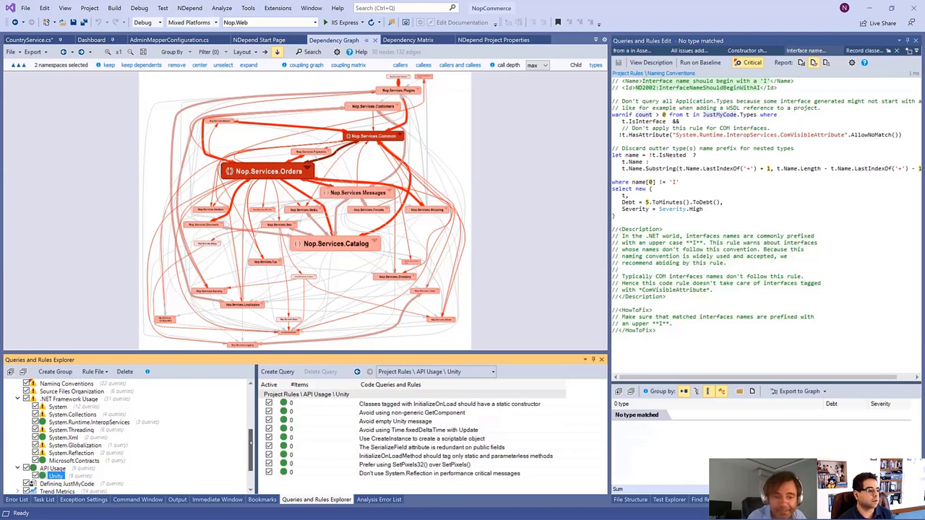
Open the query "Discard generated Types from JustMyCode" in the Defining JustMyCode group and examine its notmycode keyword
scroll(218, 477, up, 2)
scroll(165, 443, down, 3)
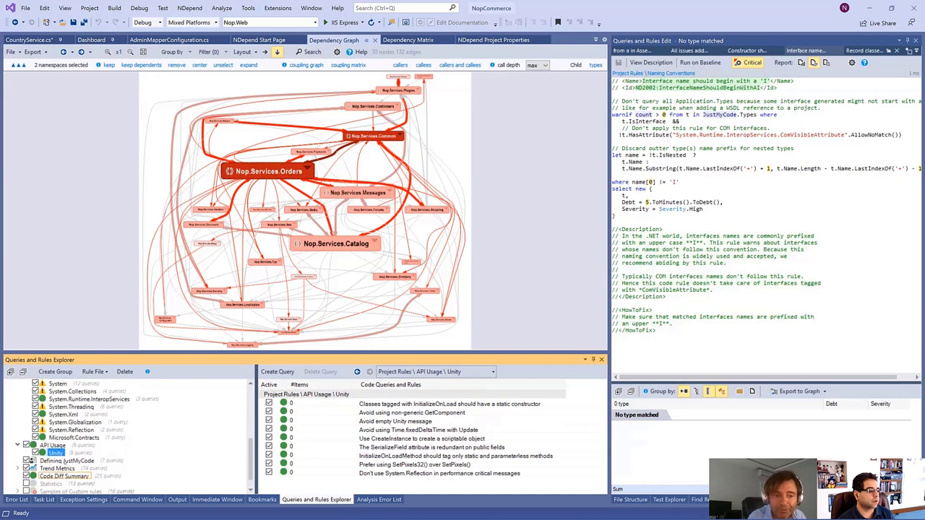
click(66, 461)
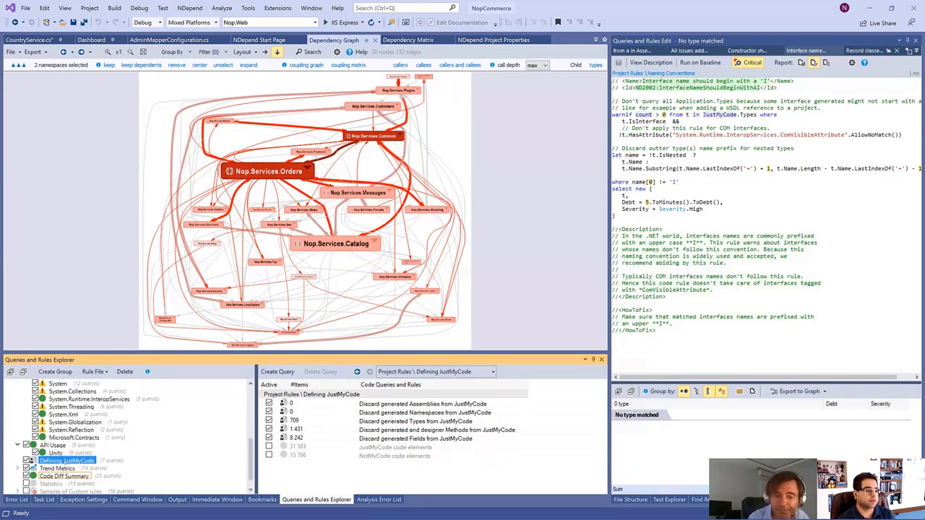
click(421, 421)
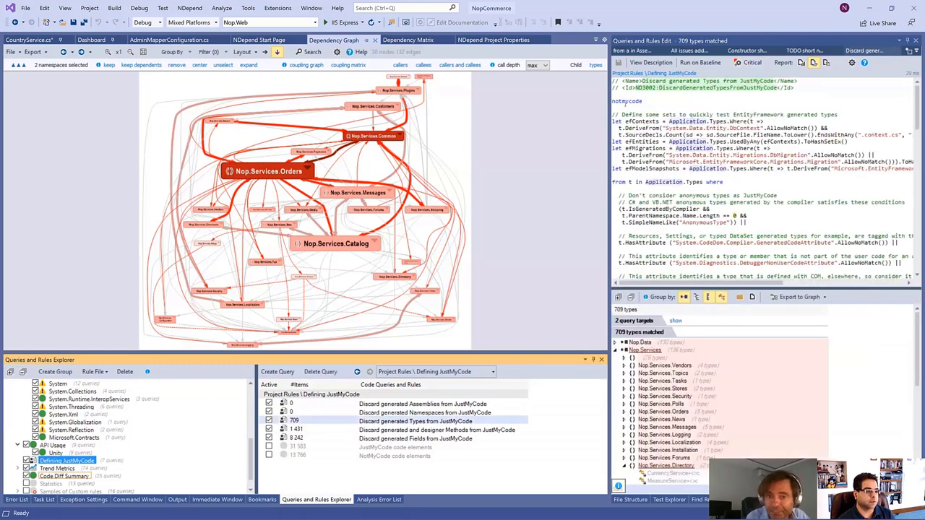
double_click(625, 102)
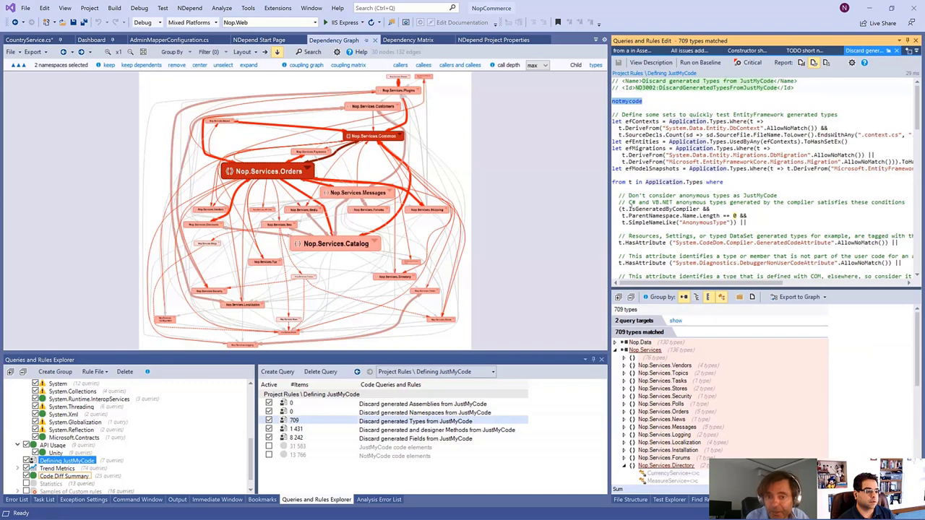
click(643, 106)
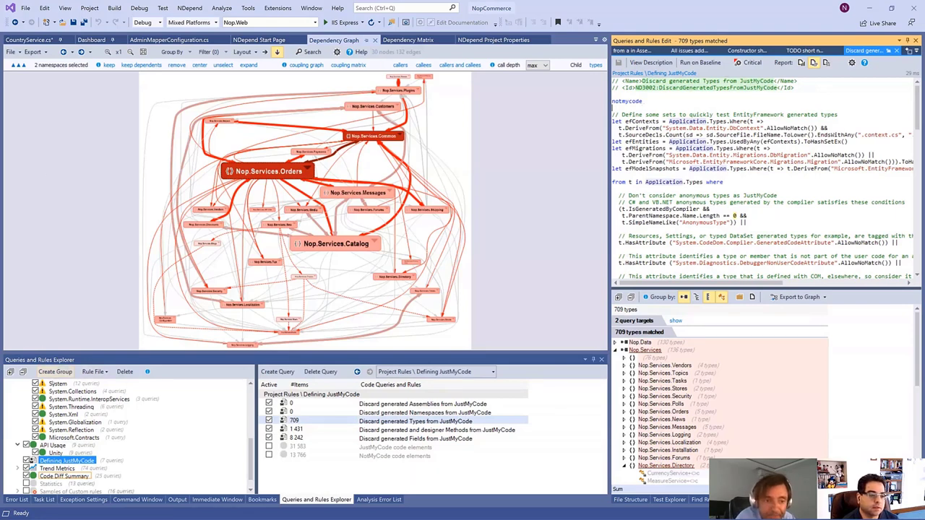
Open the System rule "Mark attributes with AttributeUsageAttribute" and examine the use of JustMyCode.Types in its query
click(57, 383)
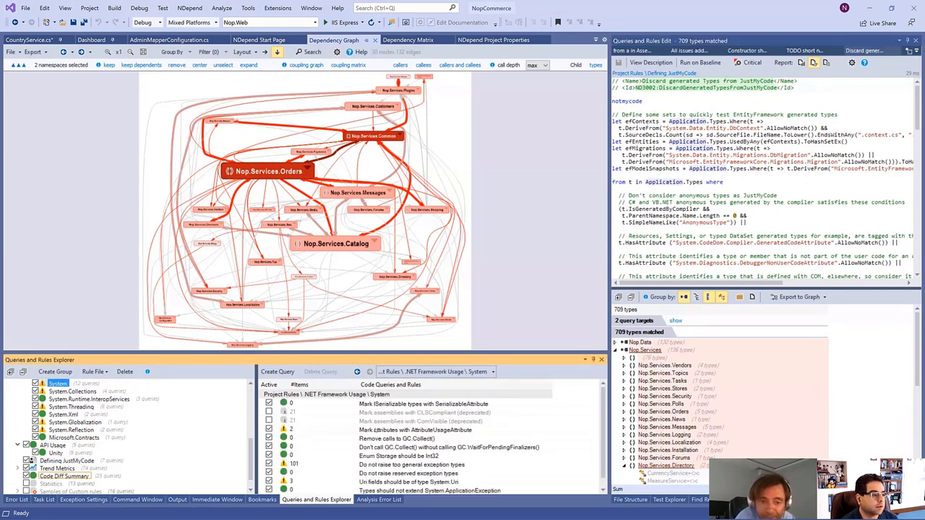
click(378, 431)
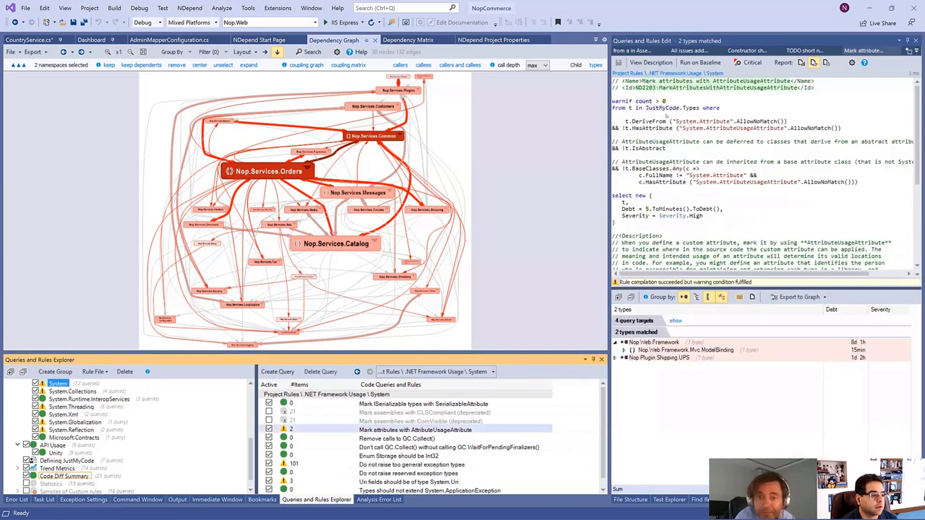
double_click(661, 107)
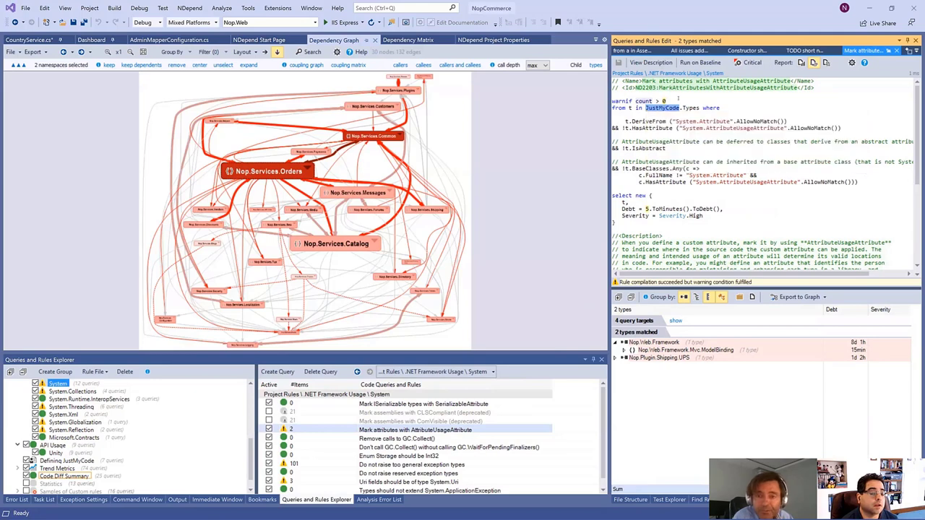
mouse_move(737, 121)
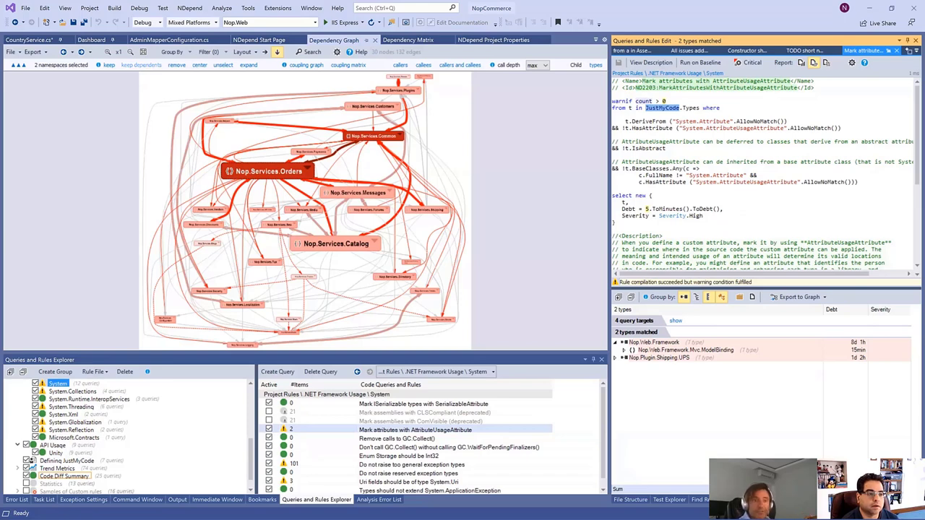
List the third-party elements from the dashboard, enlarge the result list and browse the third-party code elements used
click(91, 39)
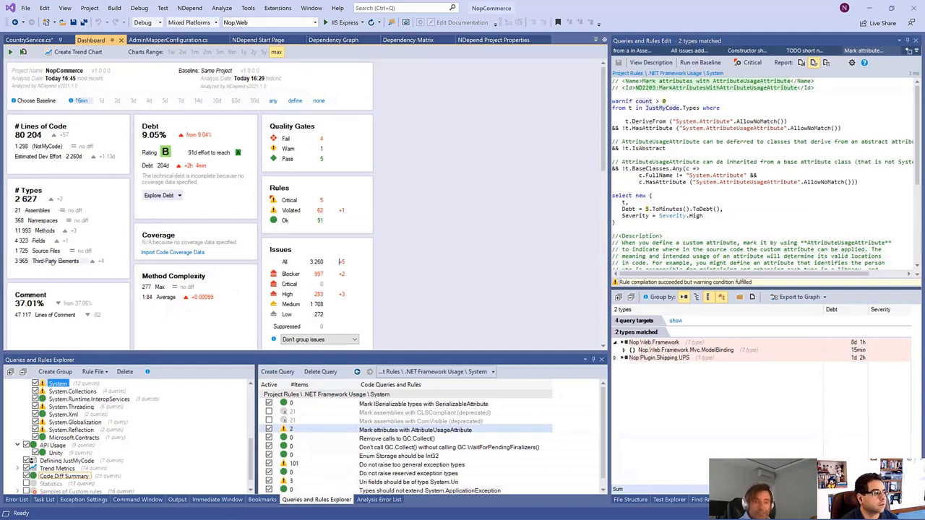
click(52, 261)
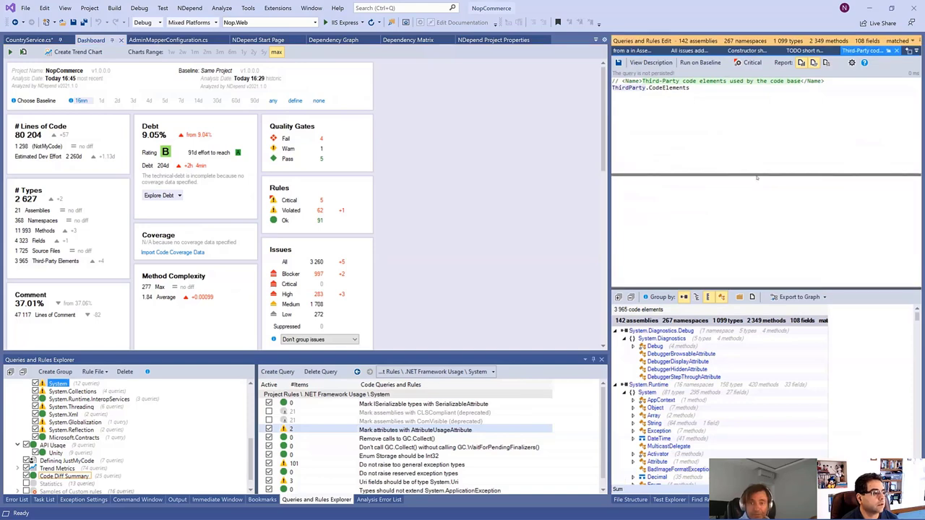
drag(727, 289, 728, 175)
scroll(737, 284, down, 1)
scroll(737, 283, up, 1)
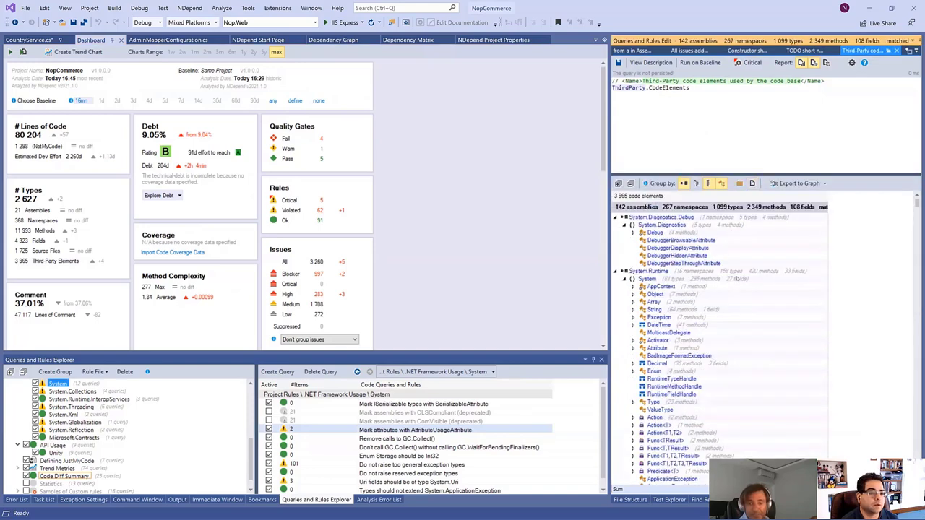
scroll(688, 279, down, 12)
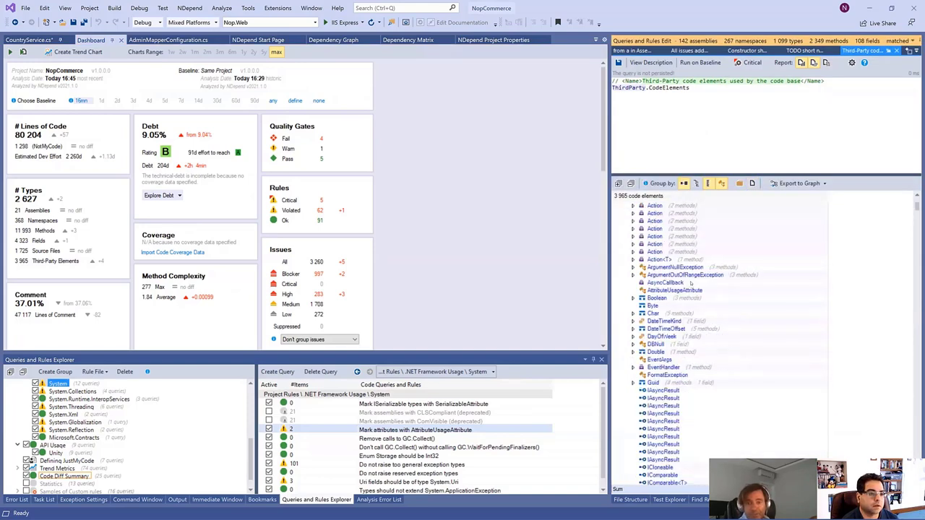
scroll(721, 283, down, 10)
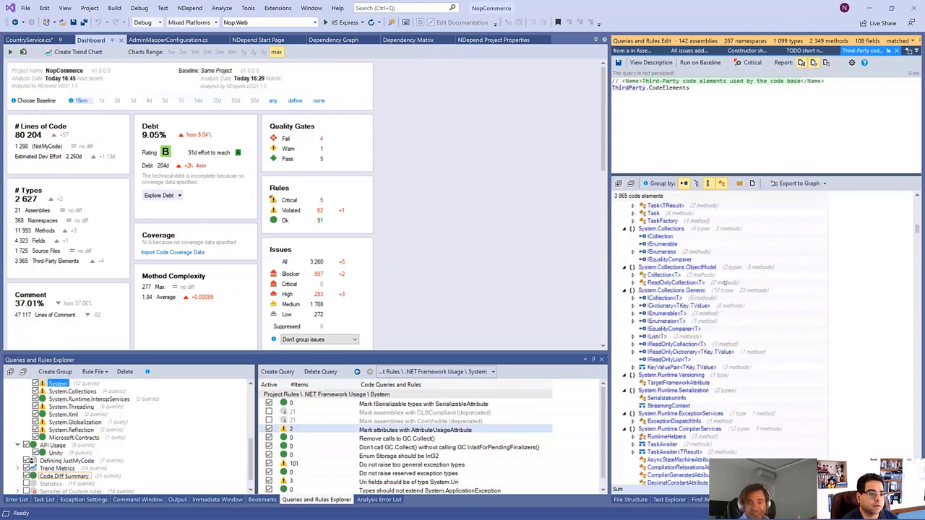
scroll(722, 281, down, 6)
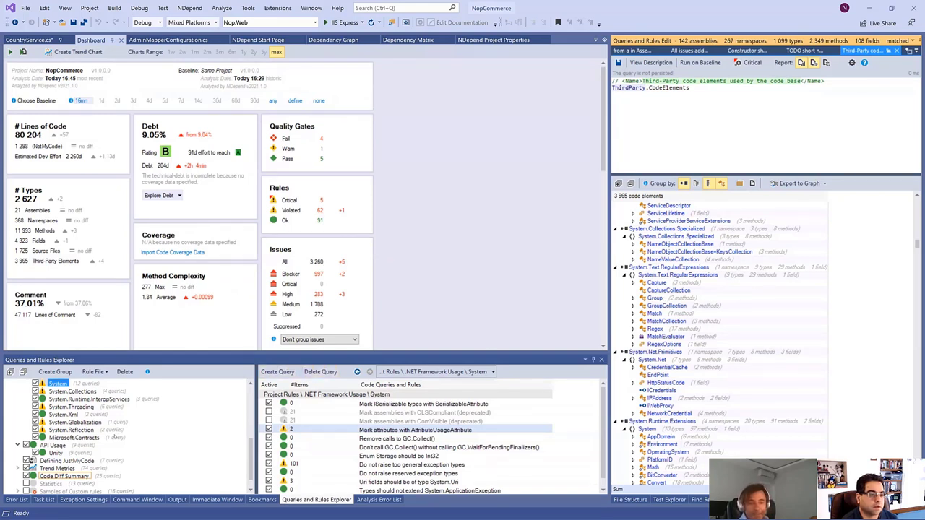
Expand the Trend Metrics group, compare it with the dashboard's trend charts and list its Rules and Debt metrics
click(72, 461)
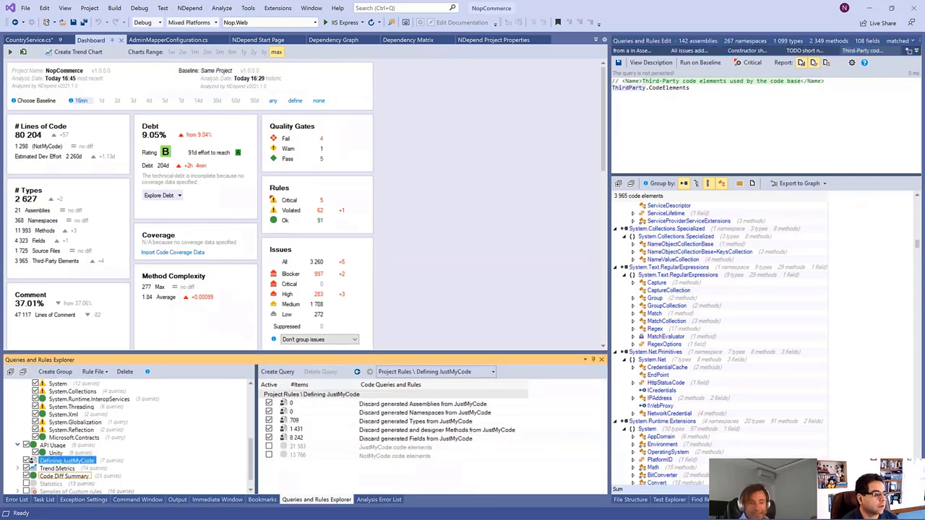
double_click(56, 468)
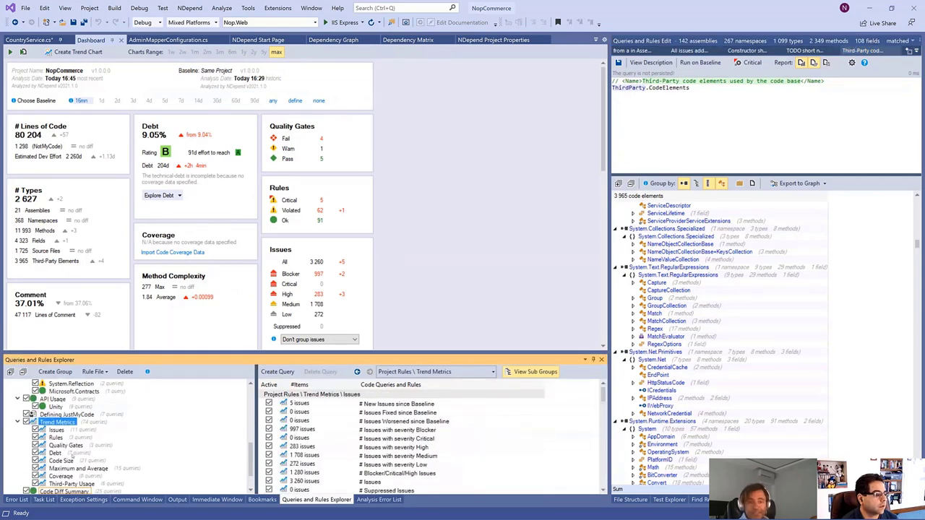
scroll(506, 245, down, 3)
mouse_move(436, 216)
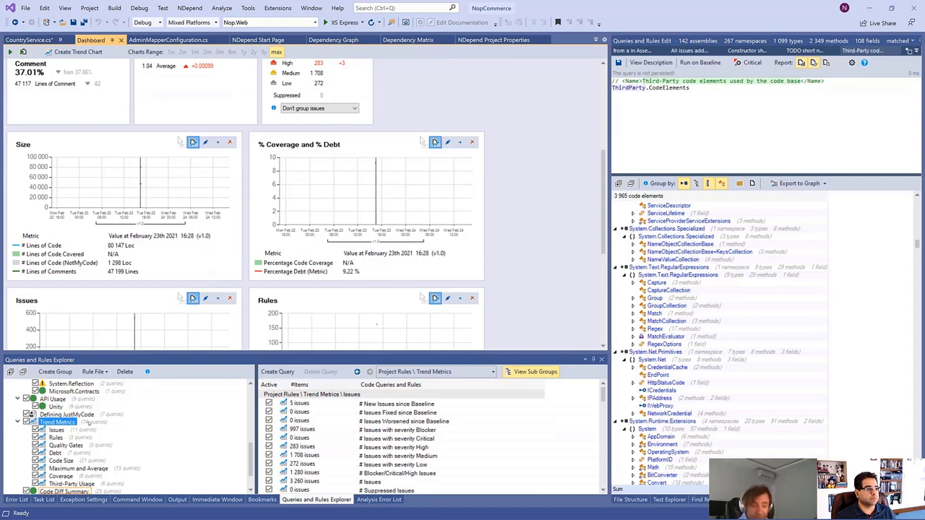
click(49, 424)
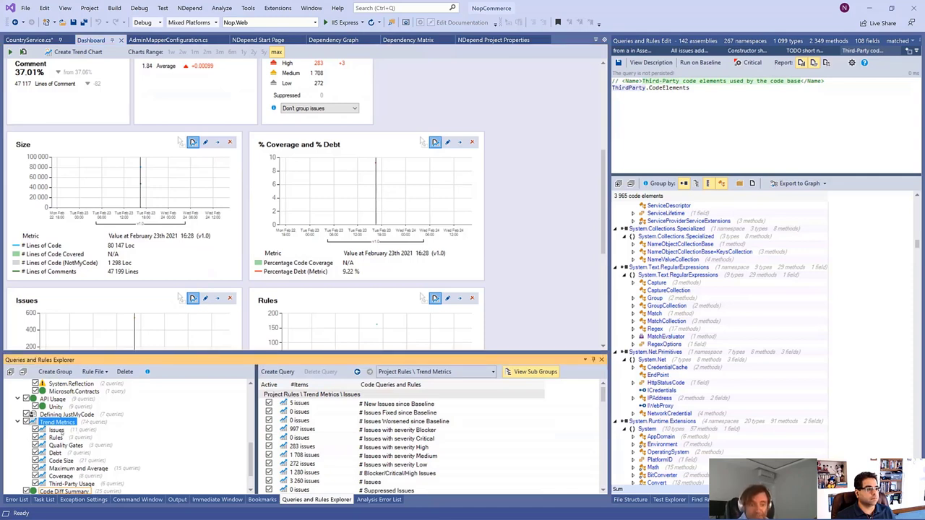
click(56, 438)
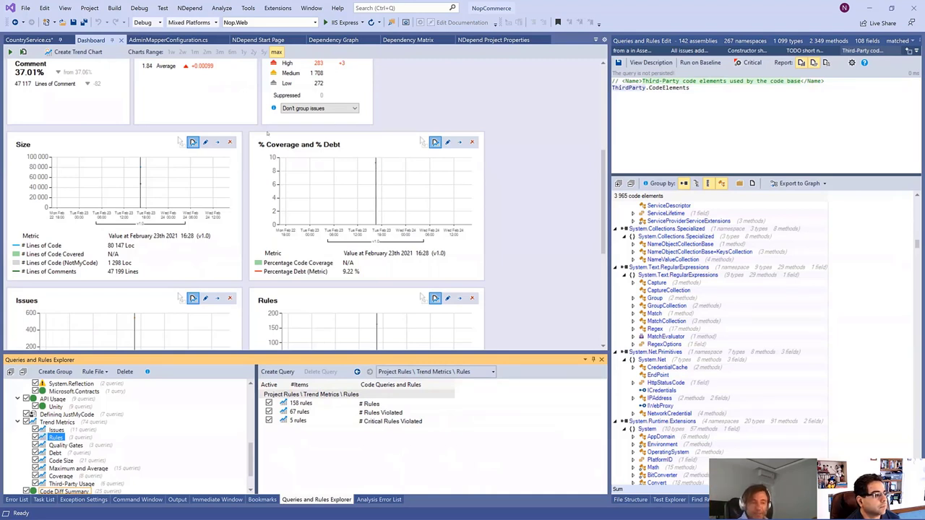
click(55, 453)
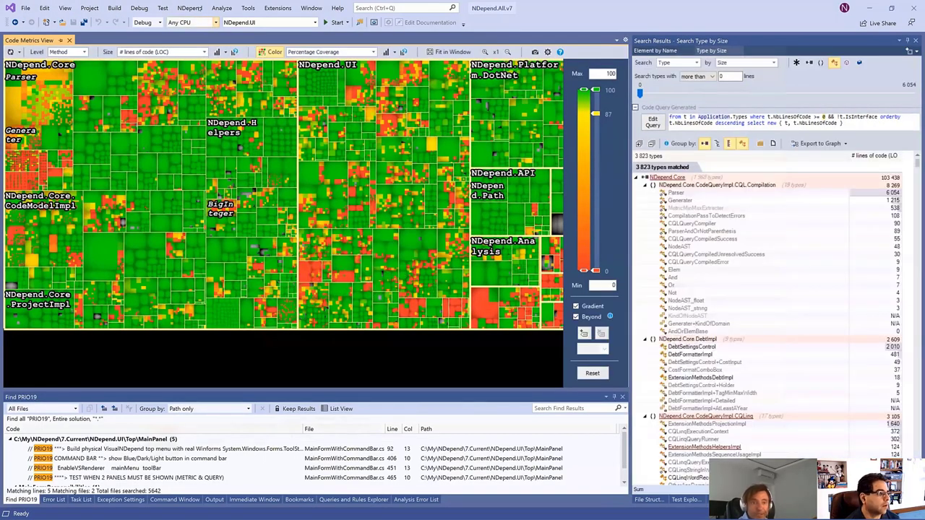
Open the dashboard of the NDepend.All.v7 solution and review its Size and % Coverage and % Debt trend charts
click(189, 8)
click(162, 22)
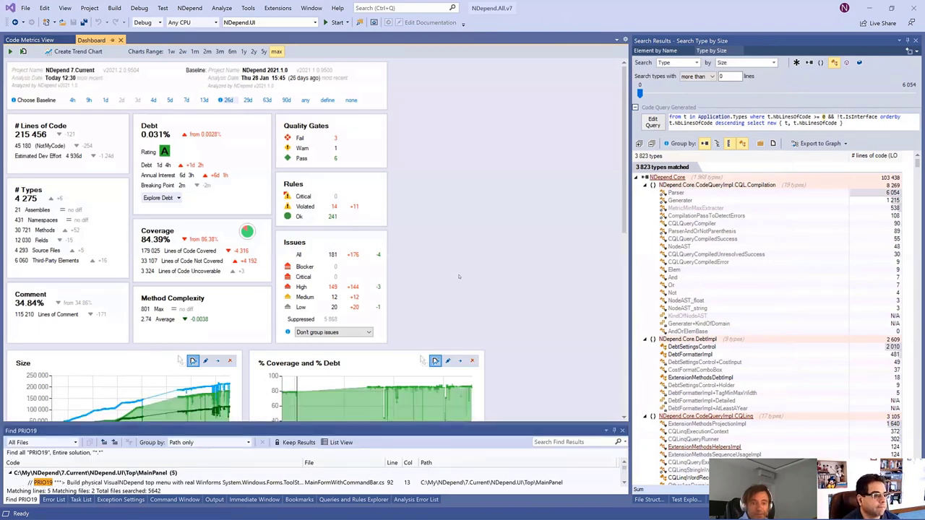
scroll(458, 276, down, 3)
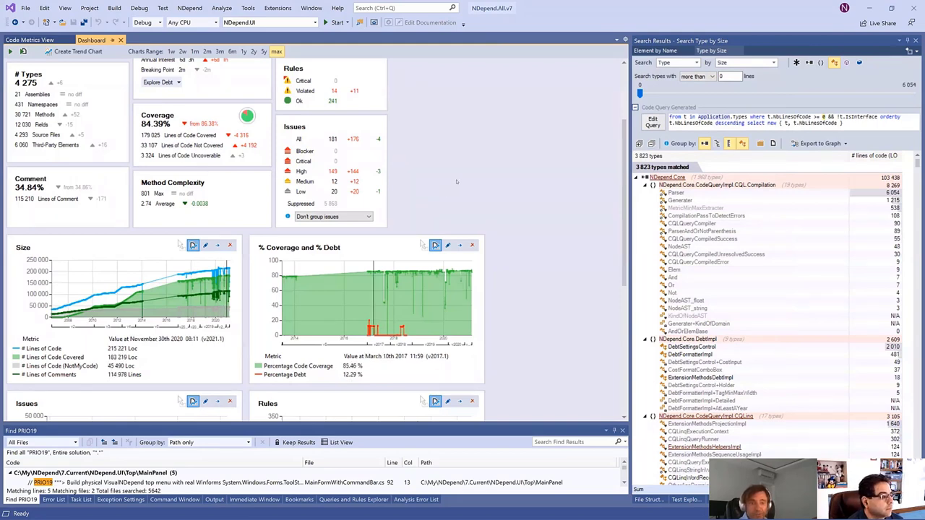
Show the Code Metrics treemap fitted to the window and set the middle threshold of the Percentage Coverage color scale to 87
key(ctrl+Tab)
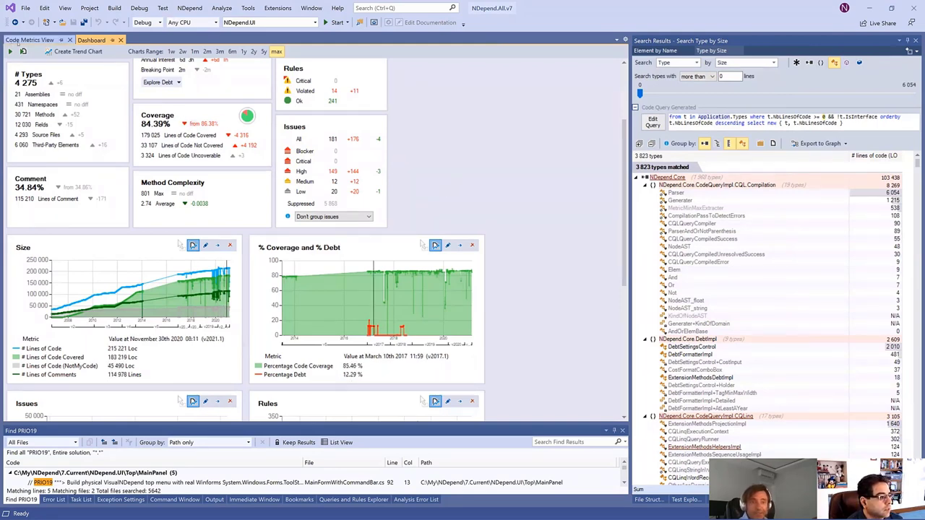
click(189, 8)
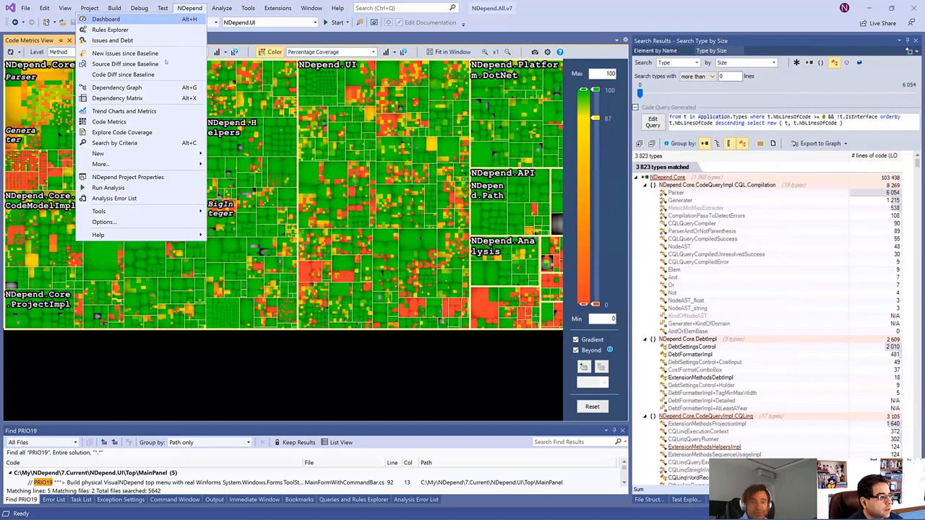
click(141, 122)
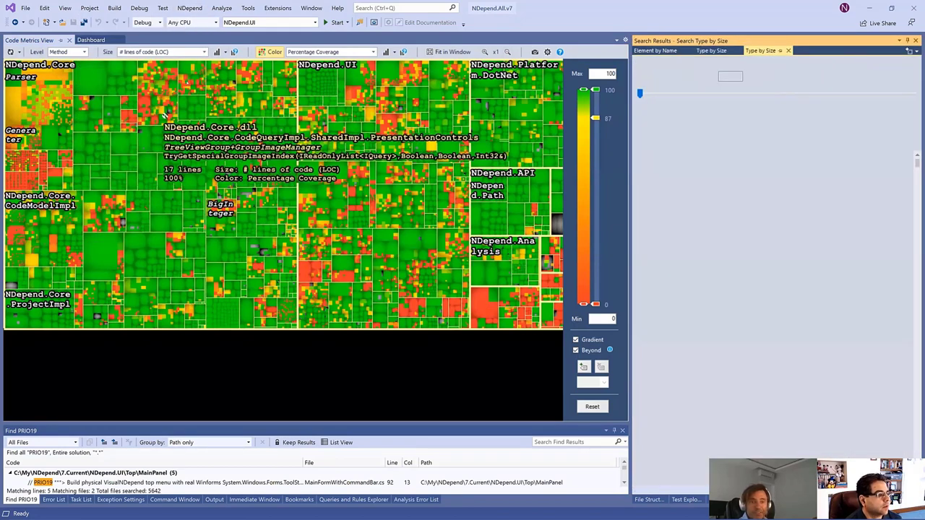
click(455, 52)
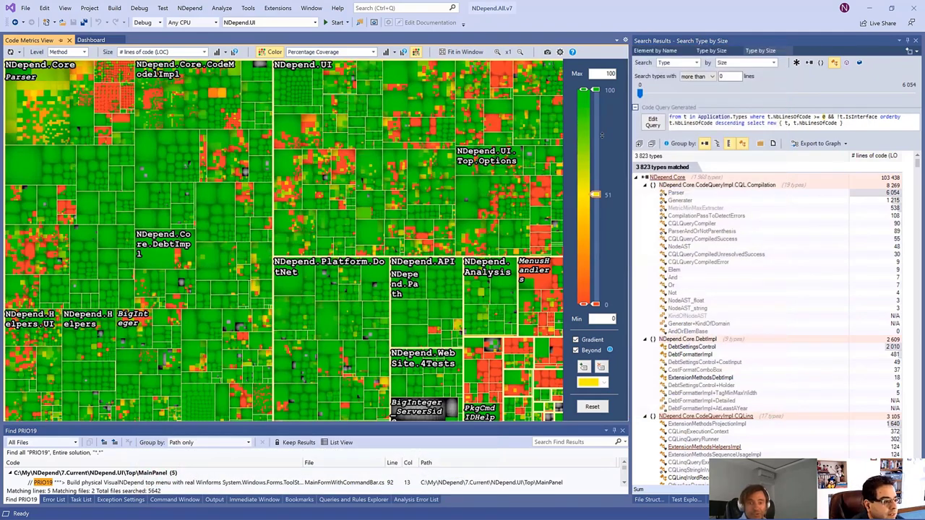
click(595, 118)
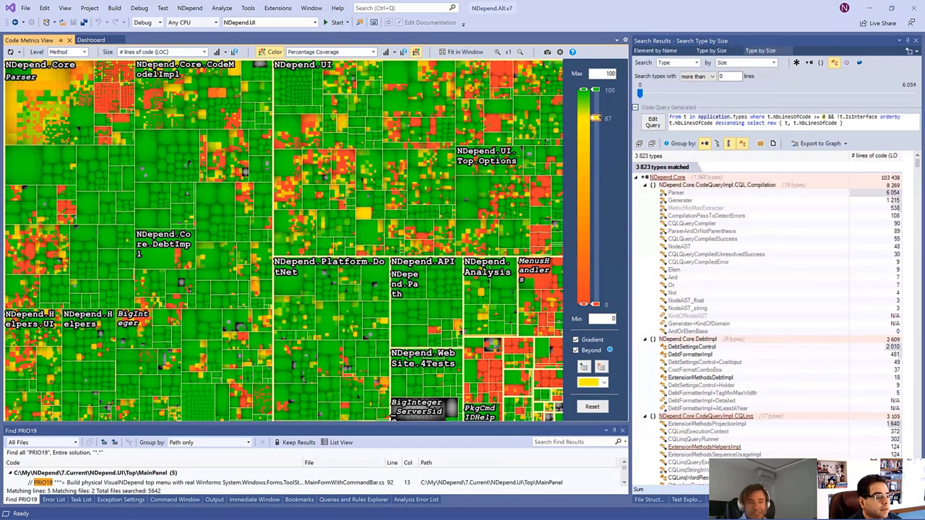